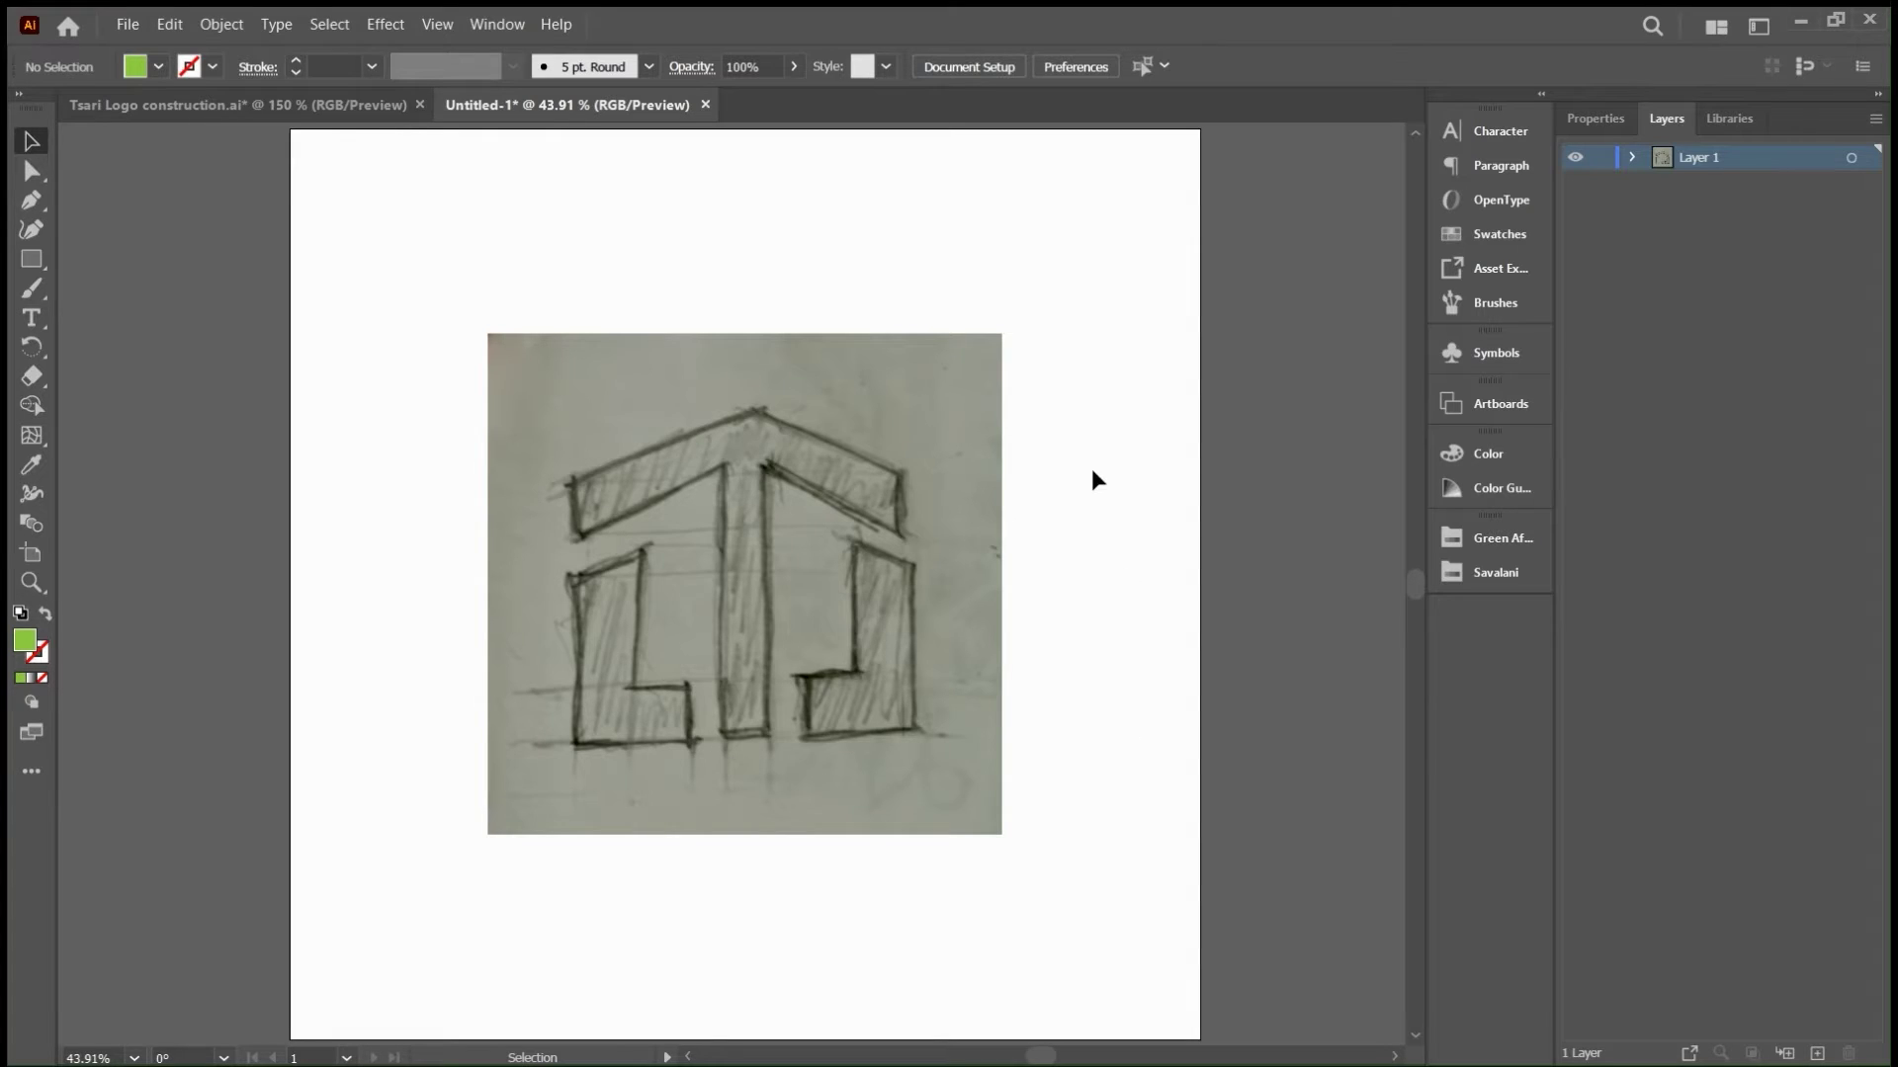
# - Scroll the view to the right across the placed logo sketch
pyautogui.hscroll(1, 1091, 468)
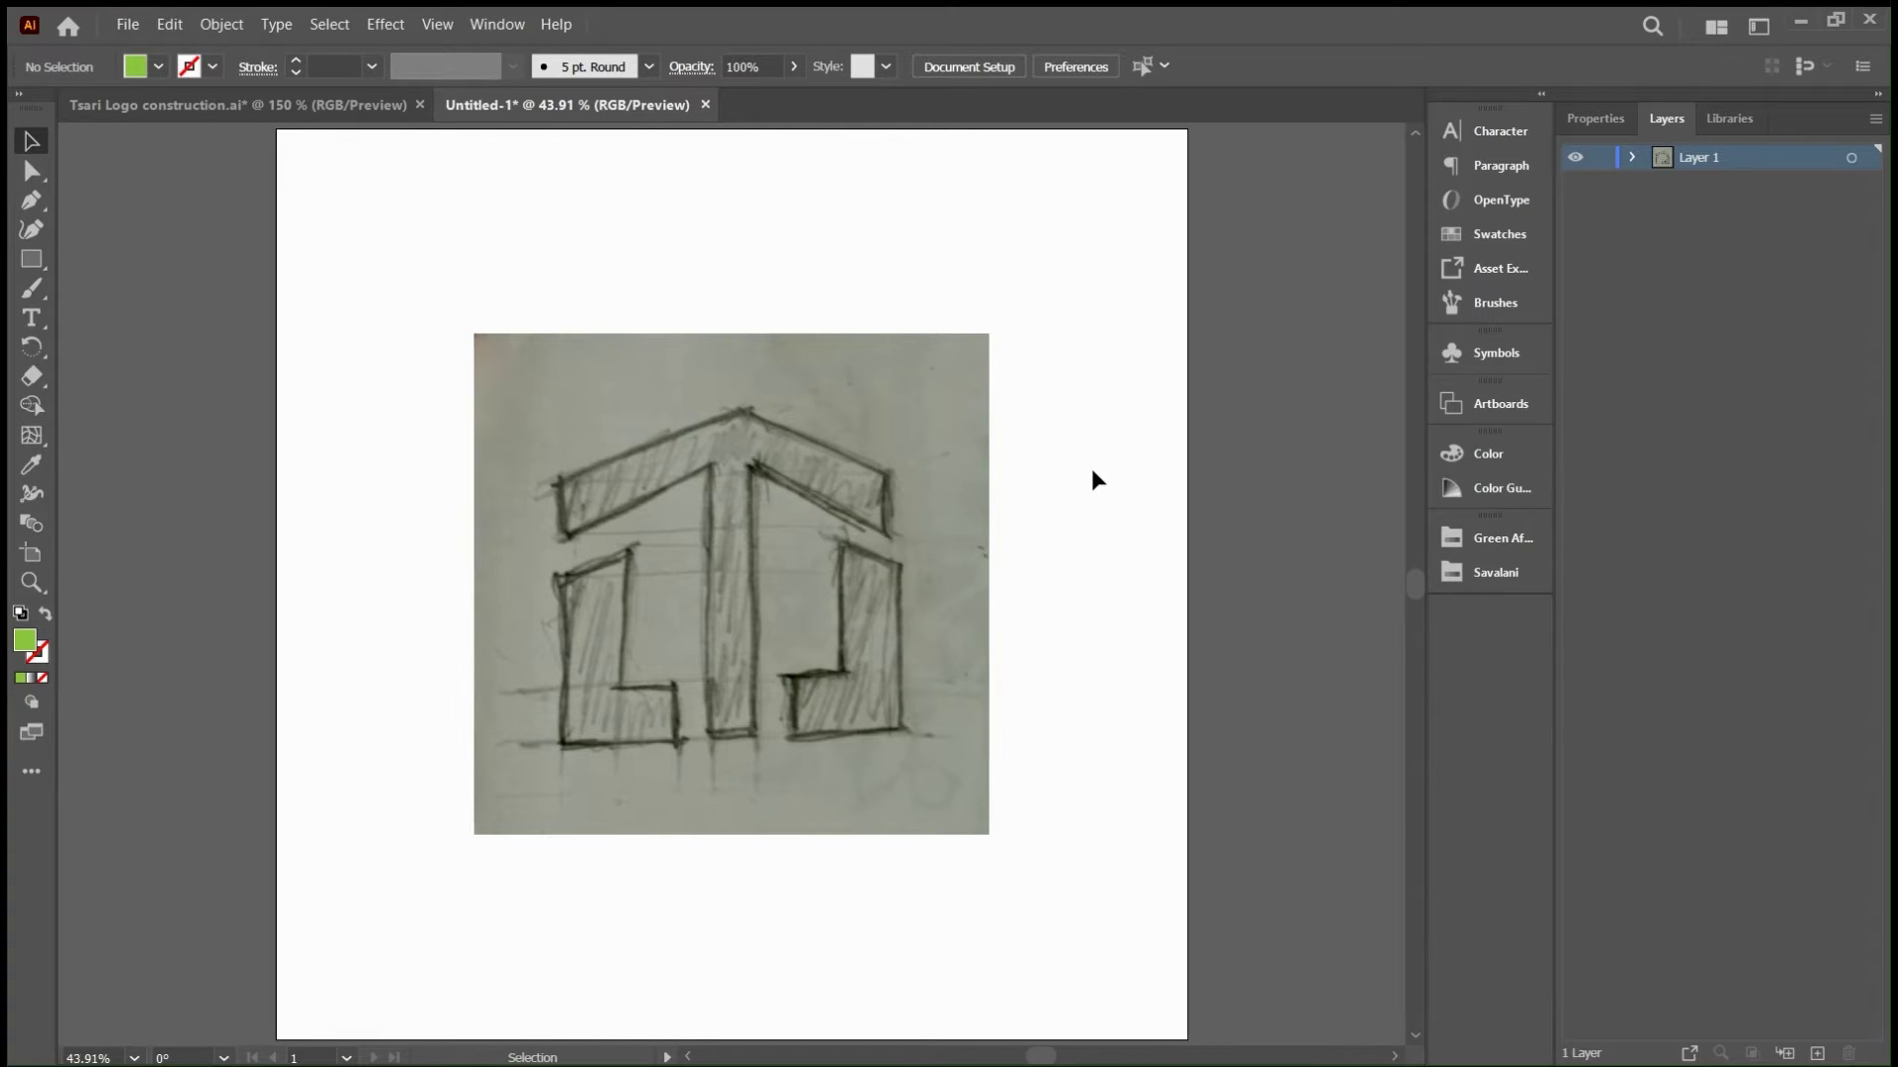
# - Rename Layer 1 to 'Sketch' with its images dimmed to 50%
pyautogui.doubleClick(1769, 159)
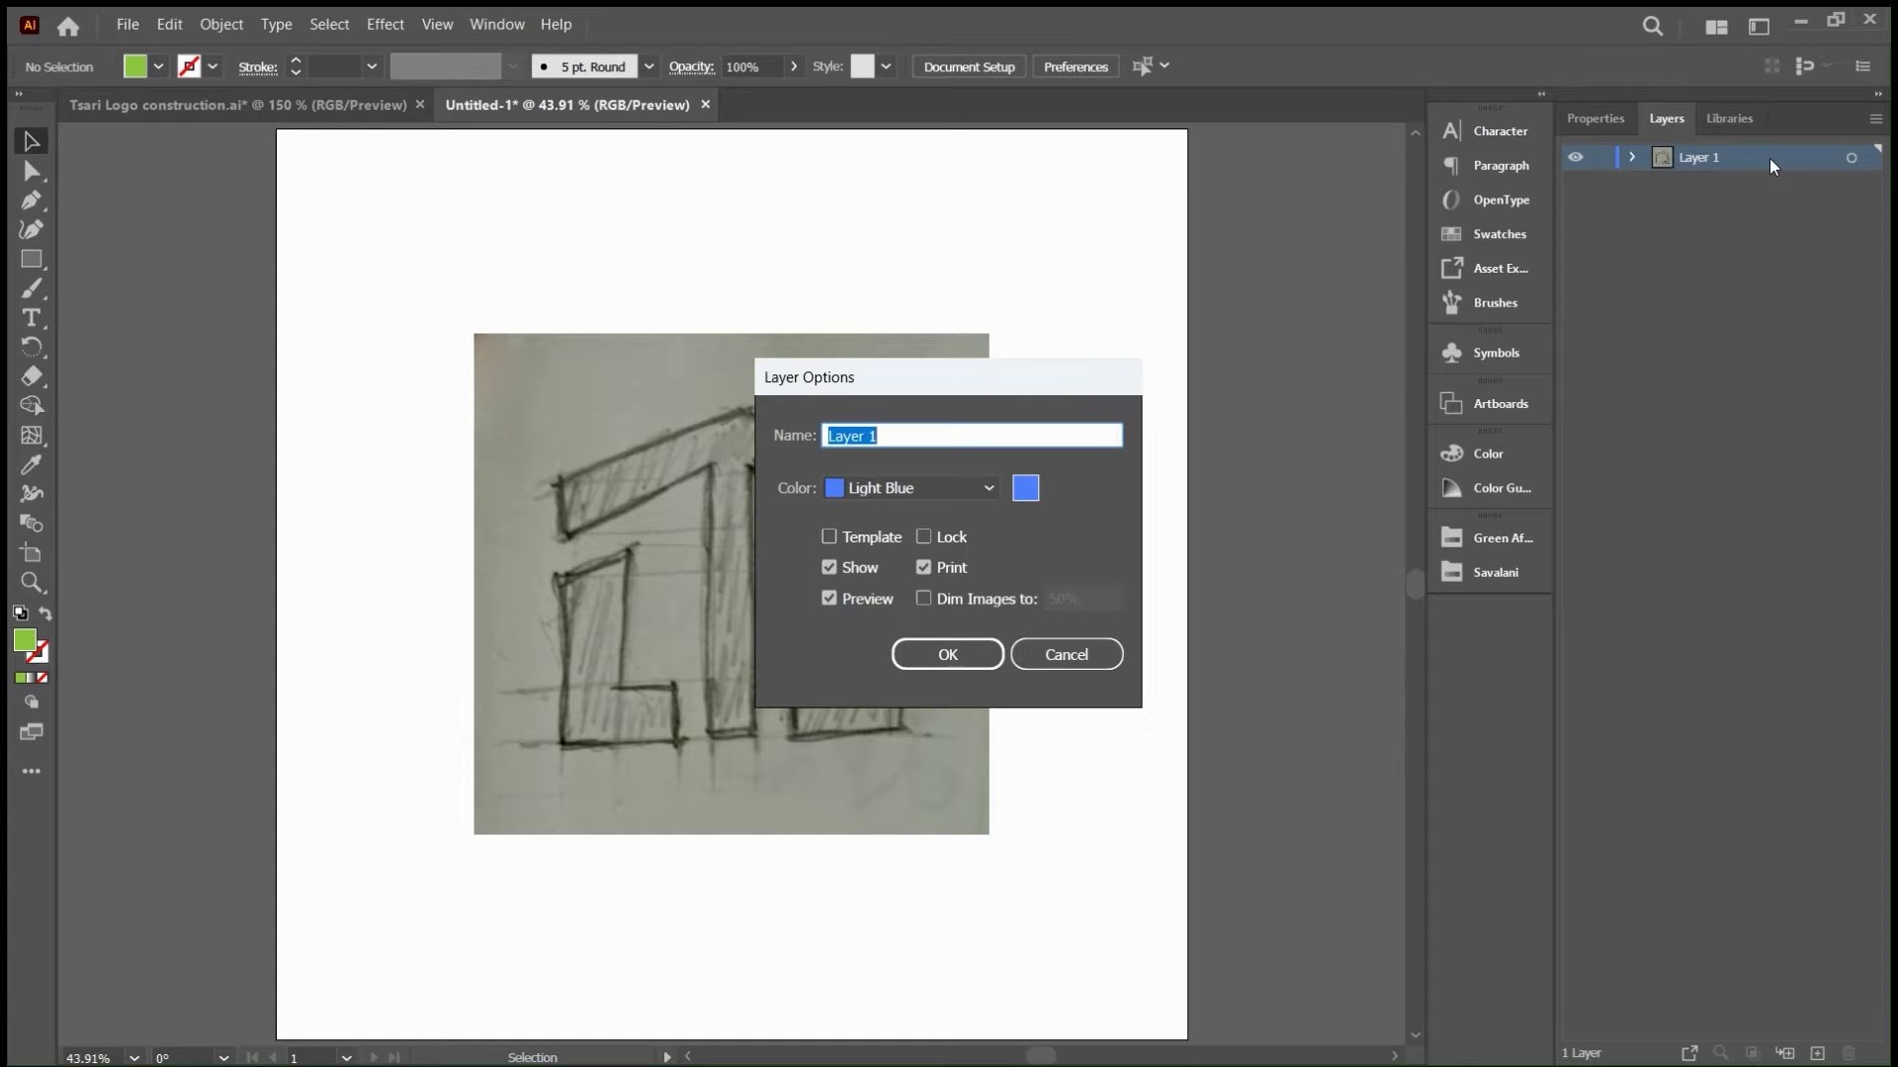
pyautogui.click(955, 599)
pyautogui.write('50')
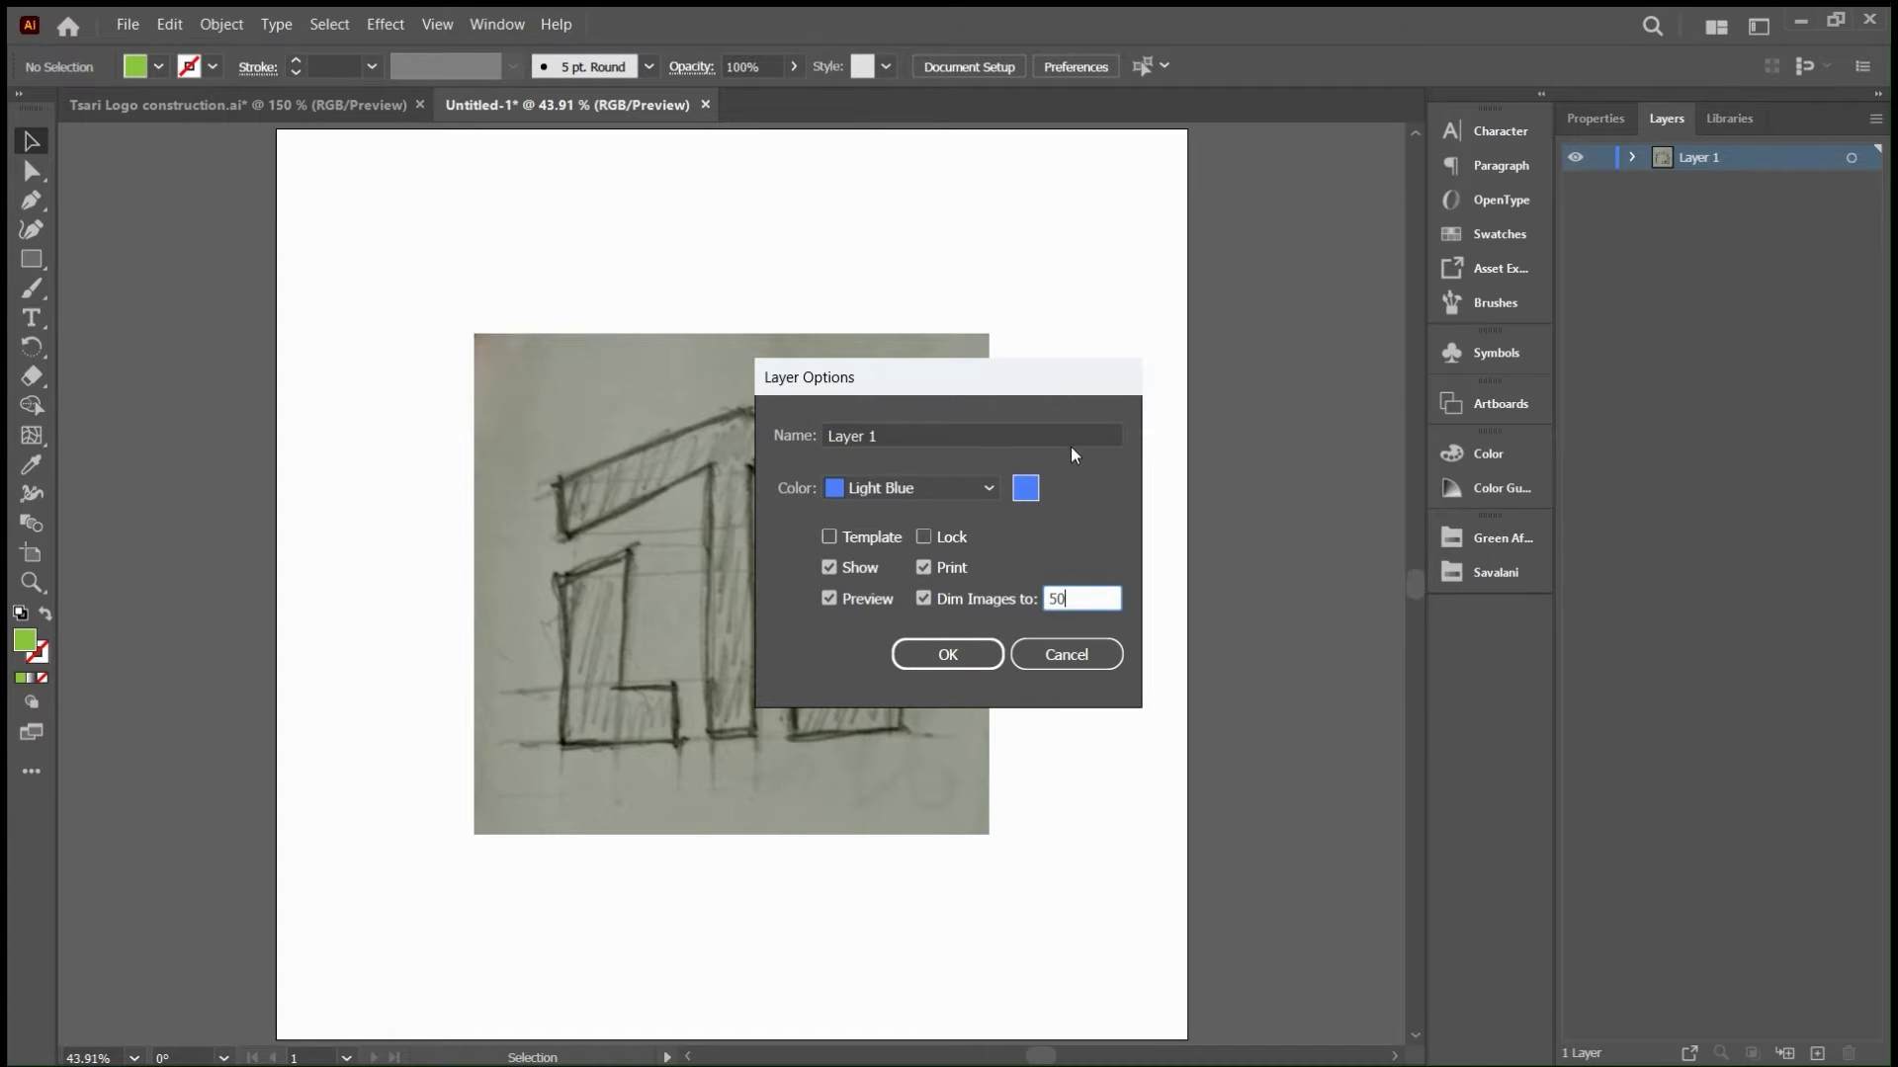
pyautogui.press('Tab')
pyautogui.write('Sketch')
pyautogui.press('Return')
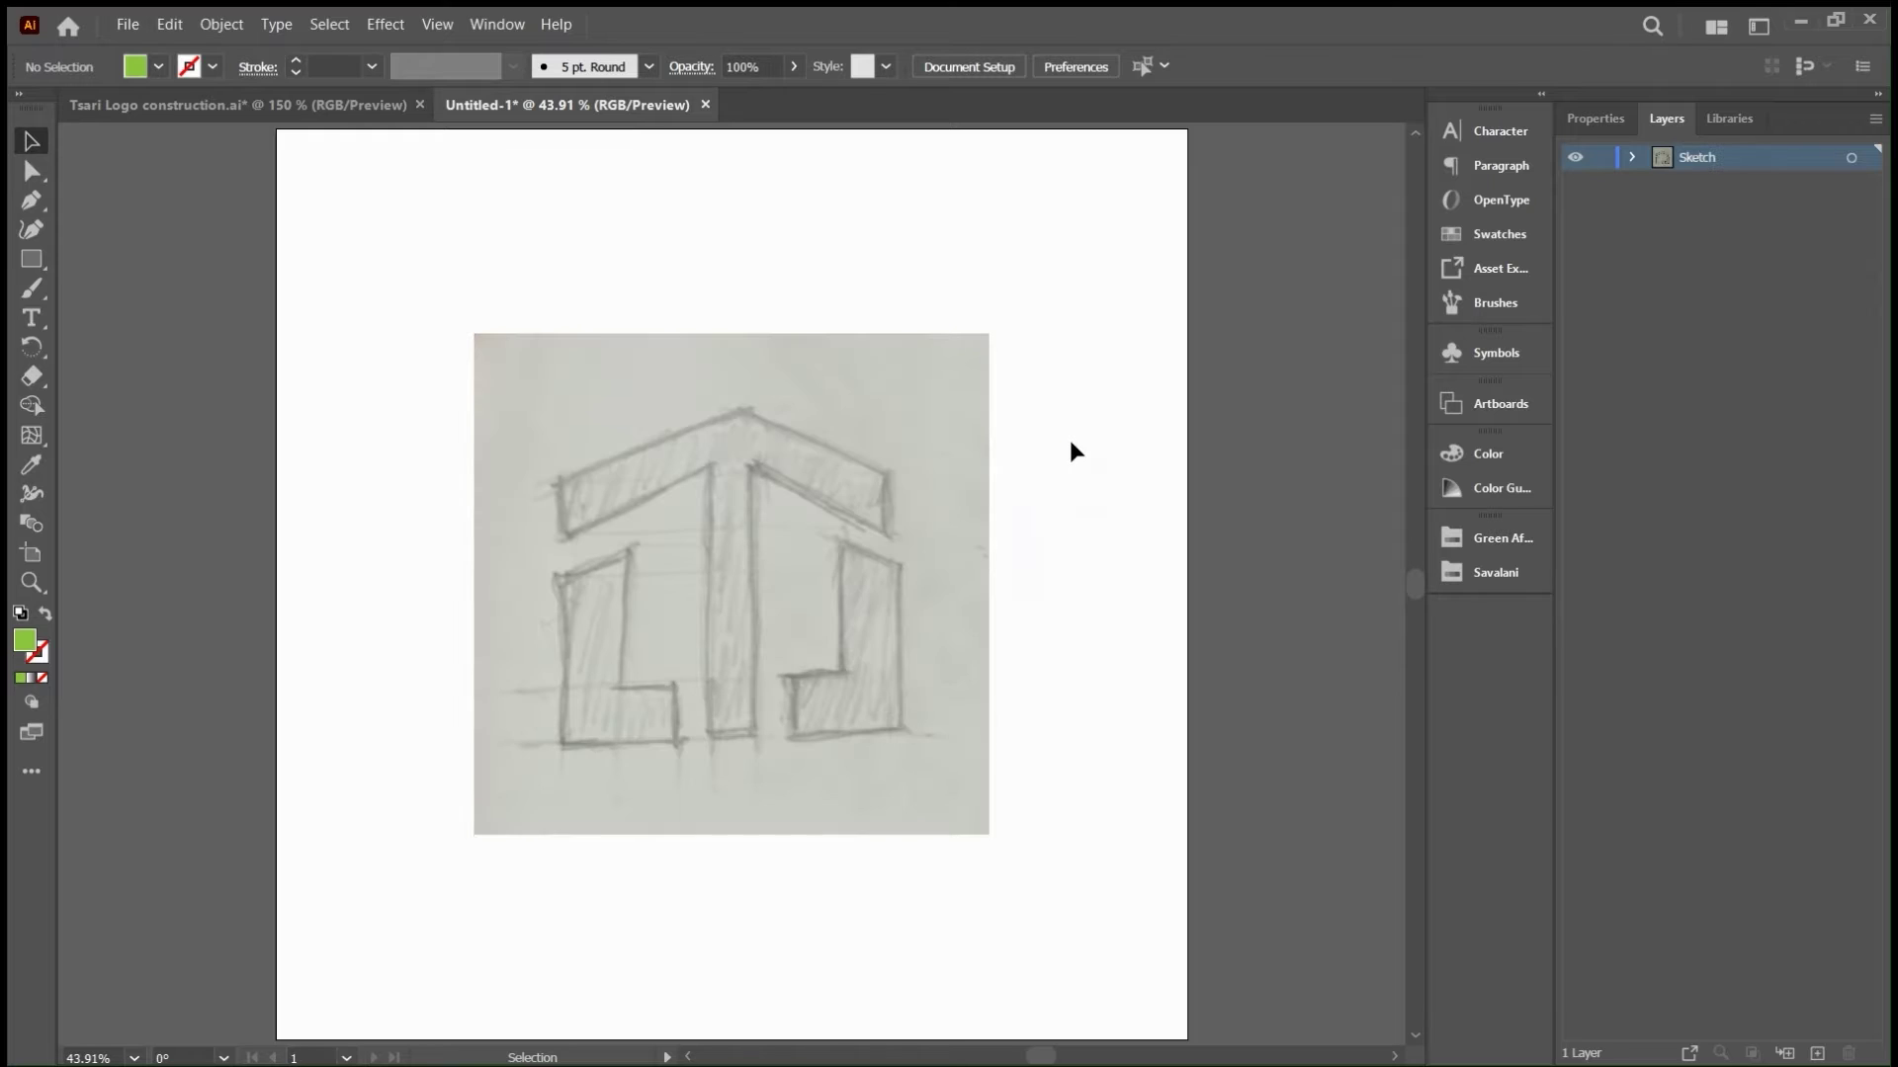
# - Add a new layer, lock Sketch, set default colours with no fill, and target Layer 2
pyautogui.click(1816, 1054)
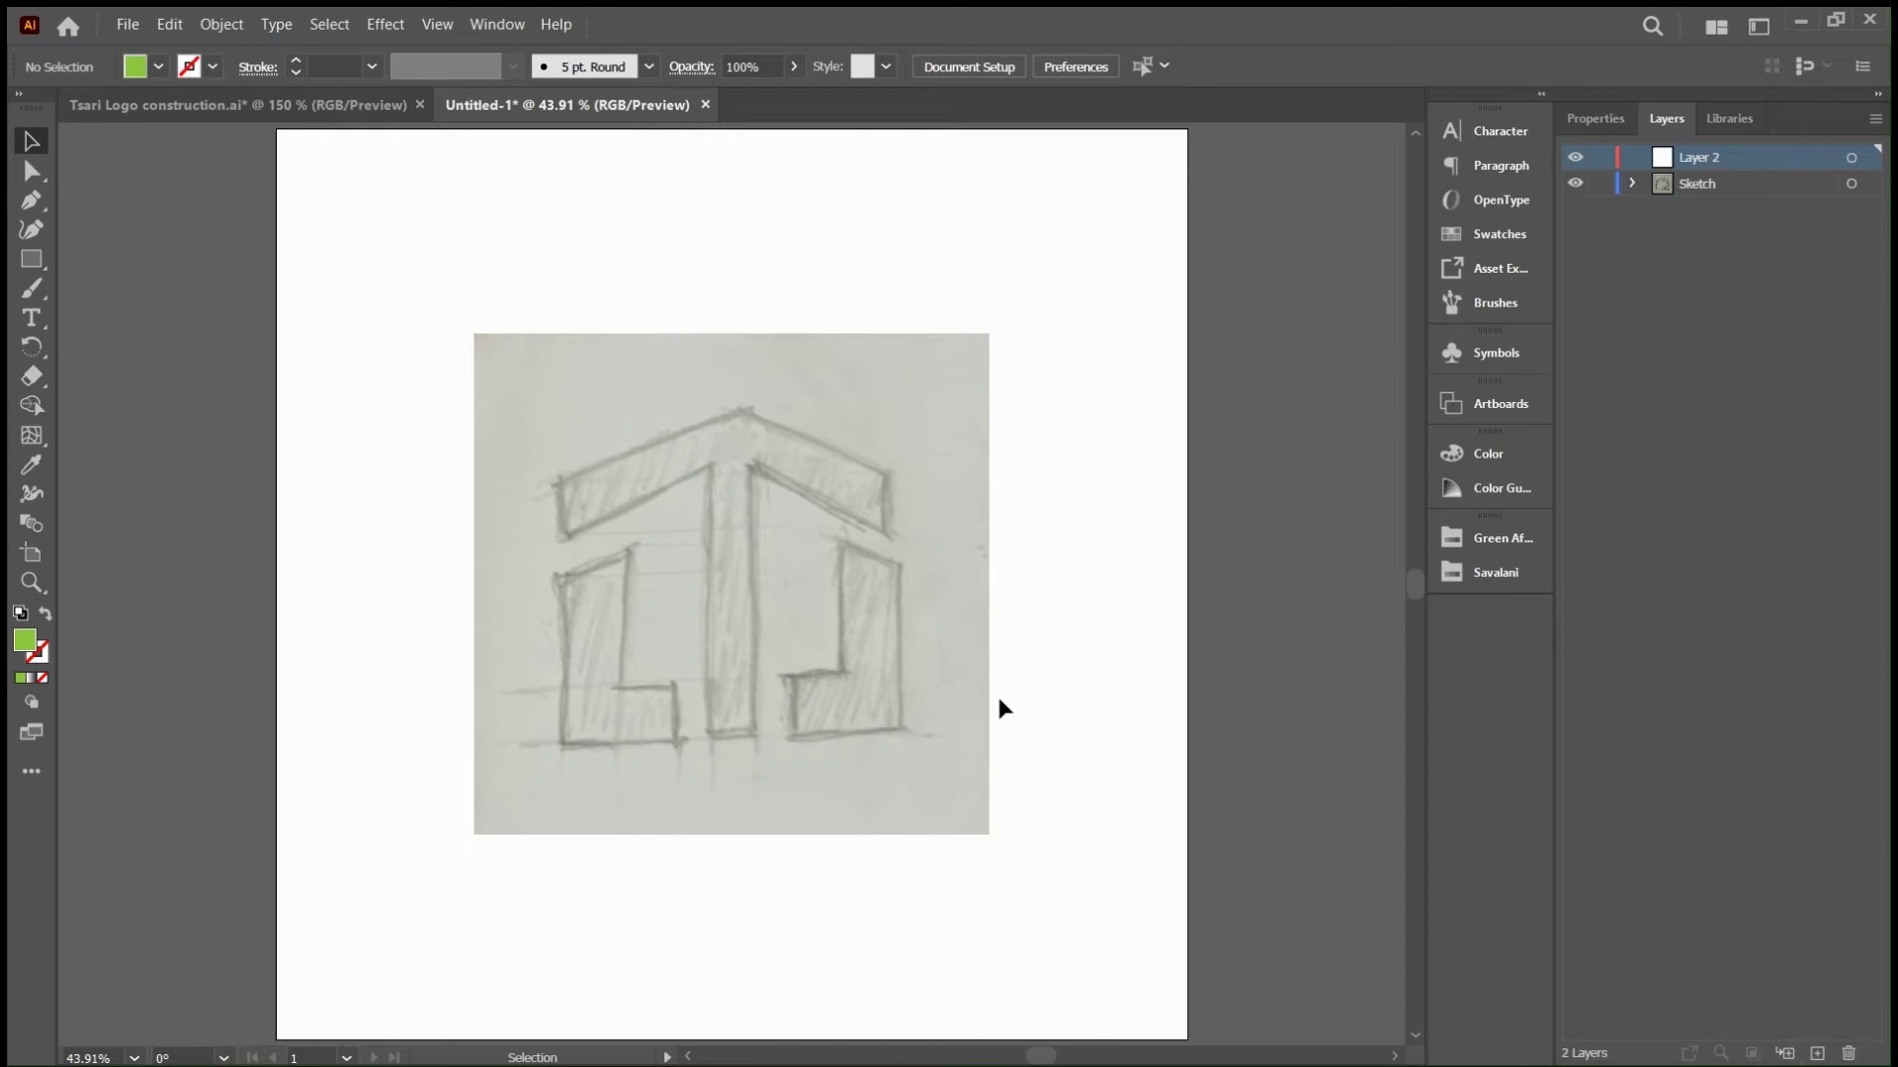
pyautogui.click(1648, 189)
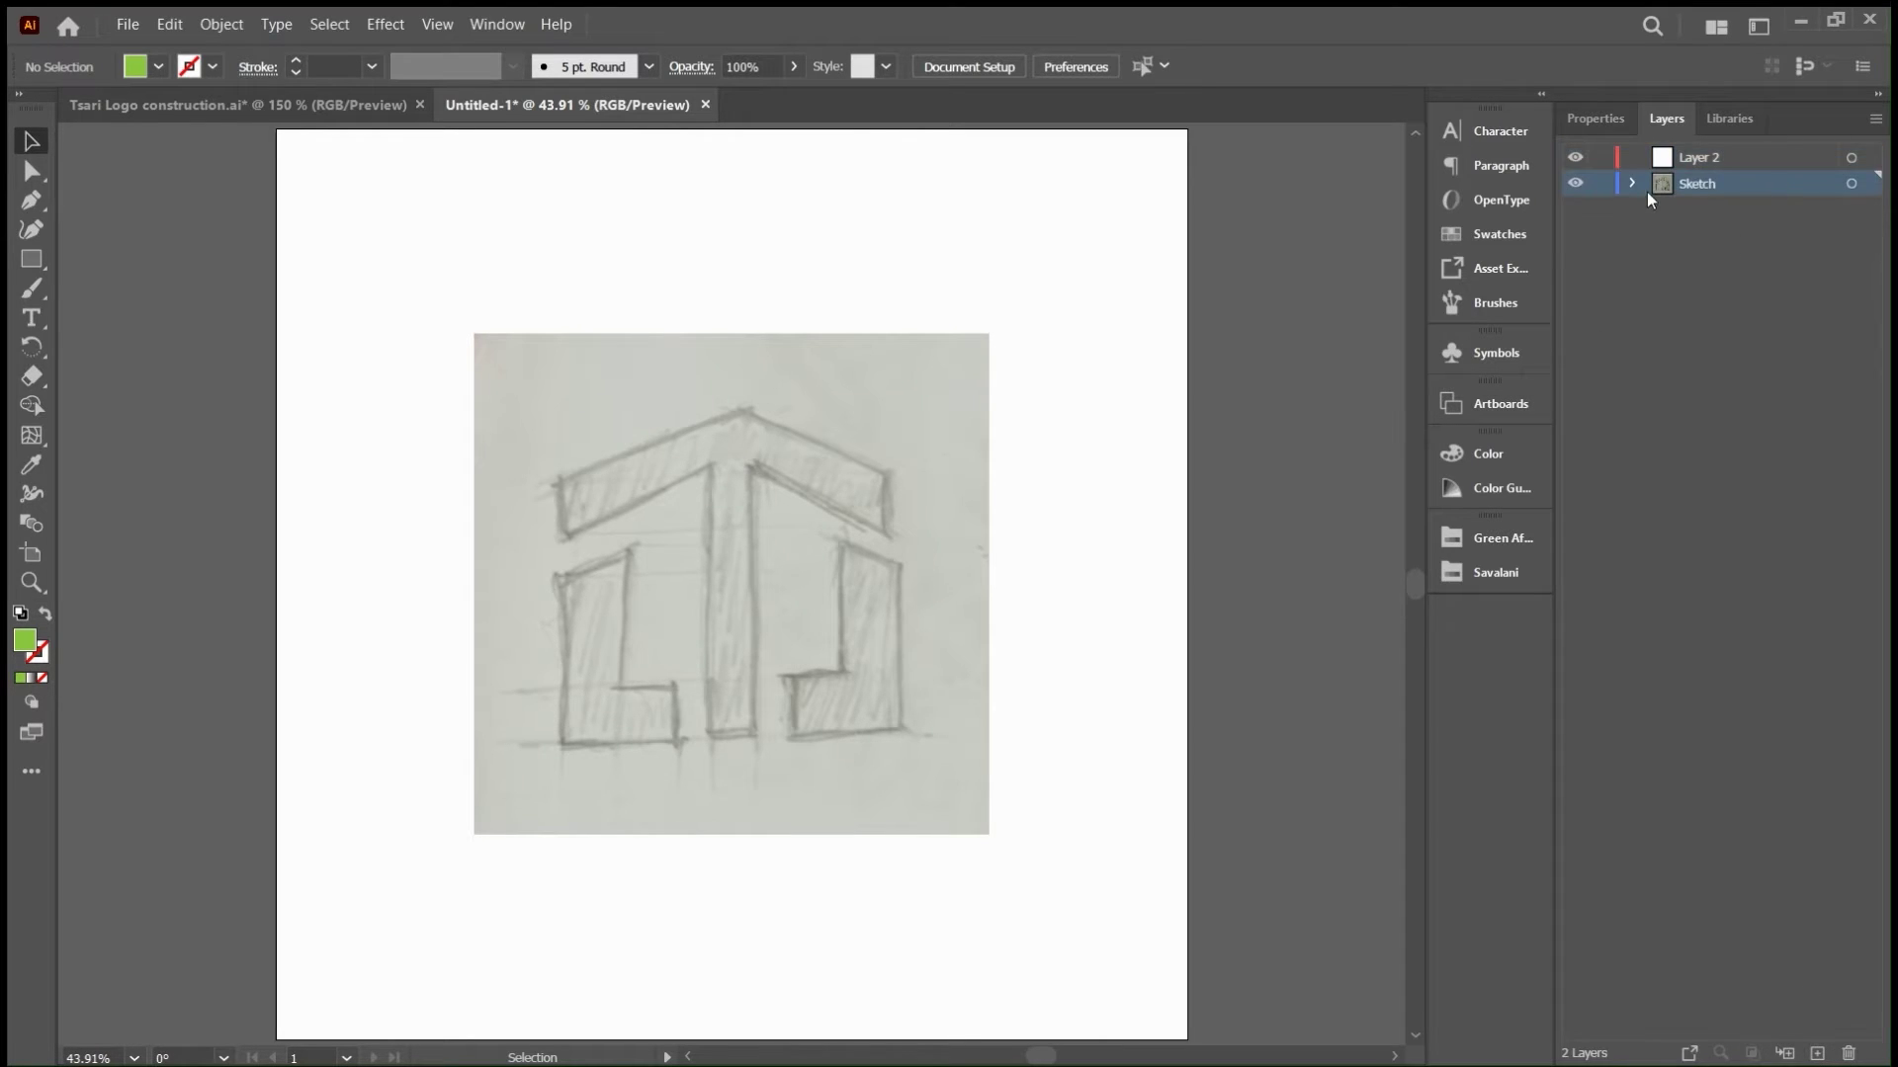
pyautogui.click(1596, 184)
pyautogui.press('d')
pyautogui.press('/')
pyautogui.press('m')
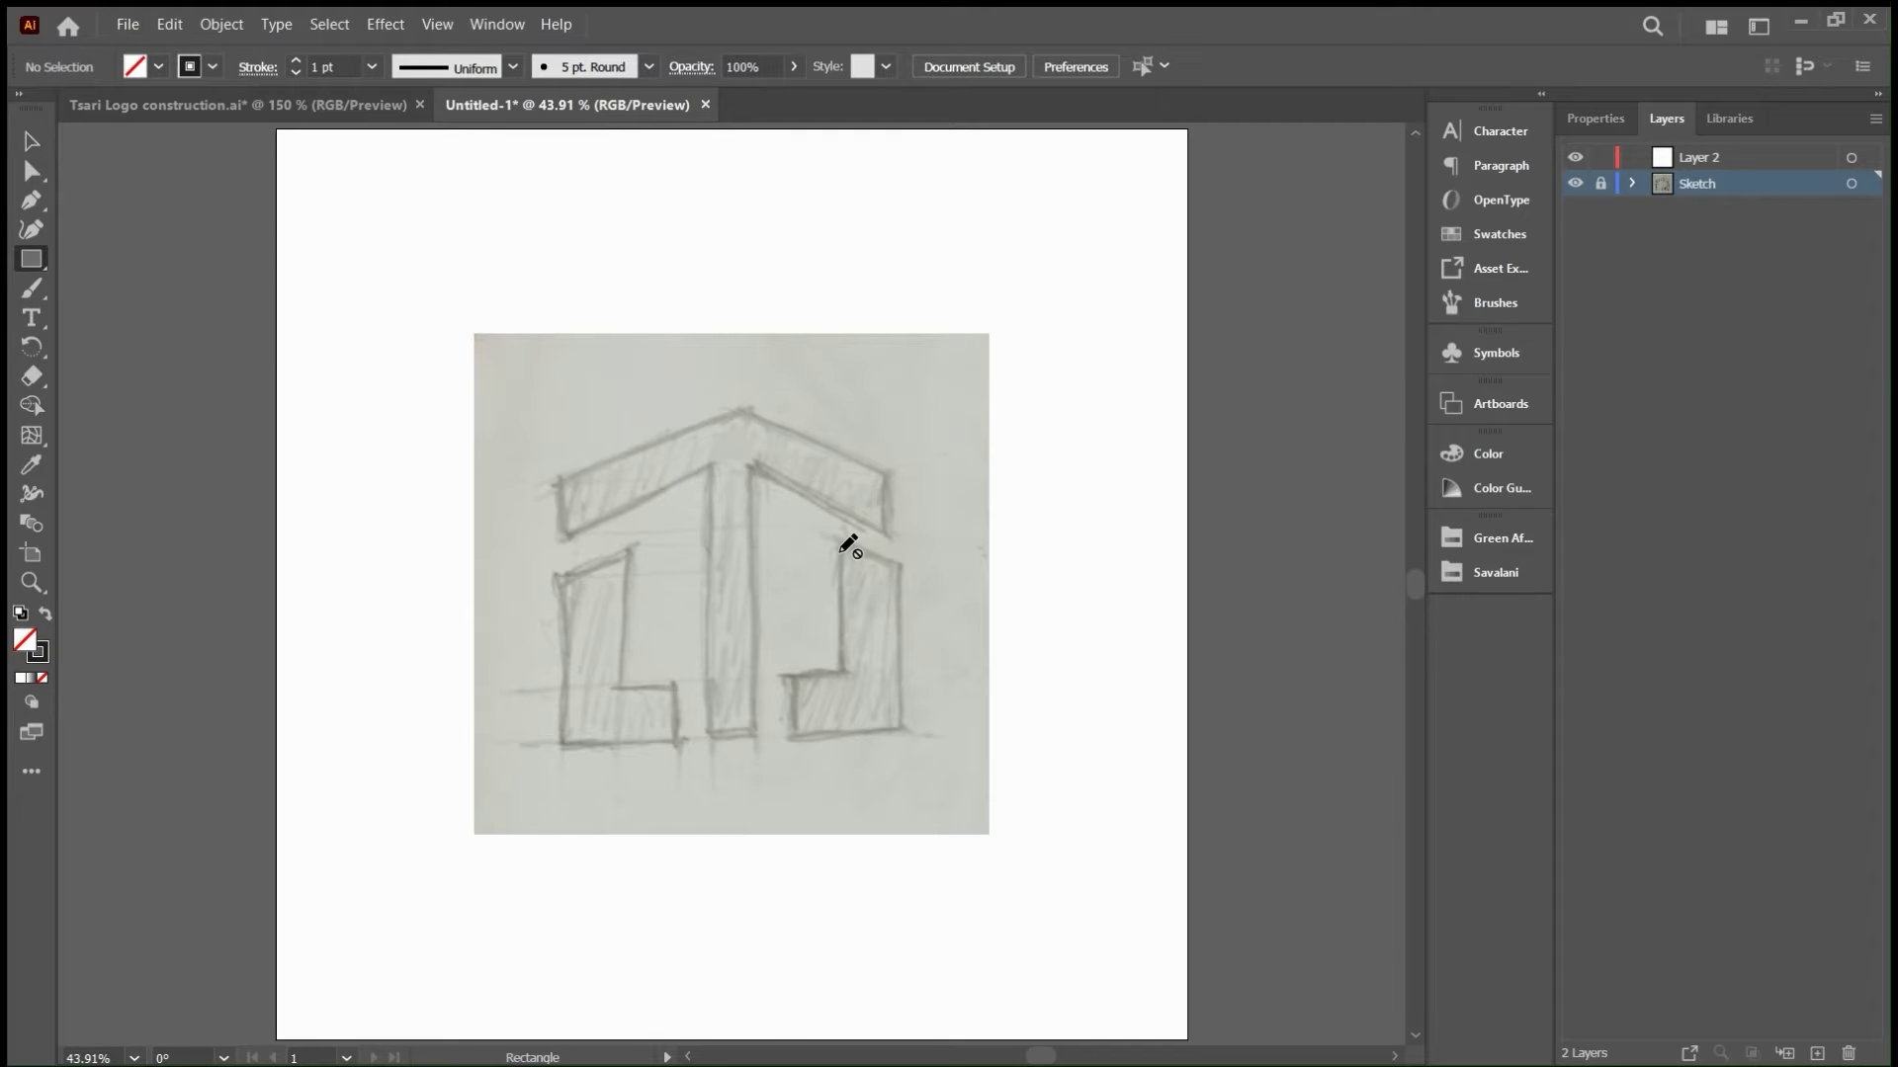
pyautogui.press('u')
pyautogui.click(1756, 161)
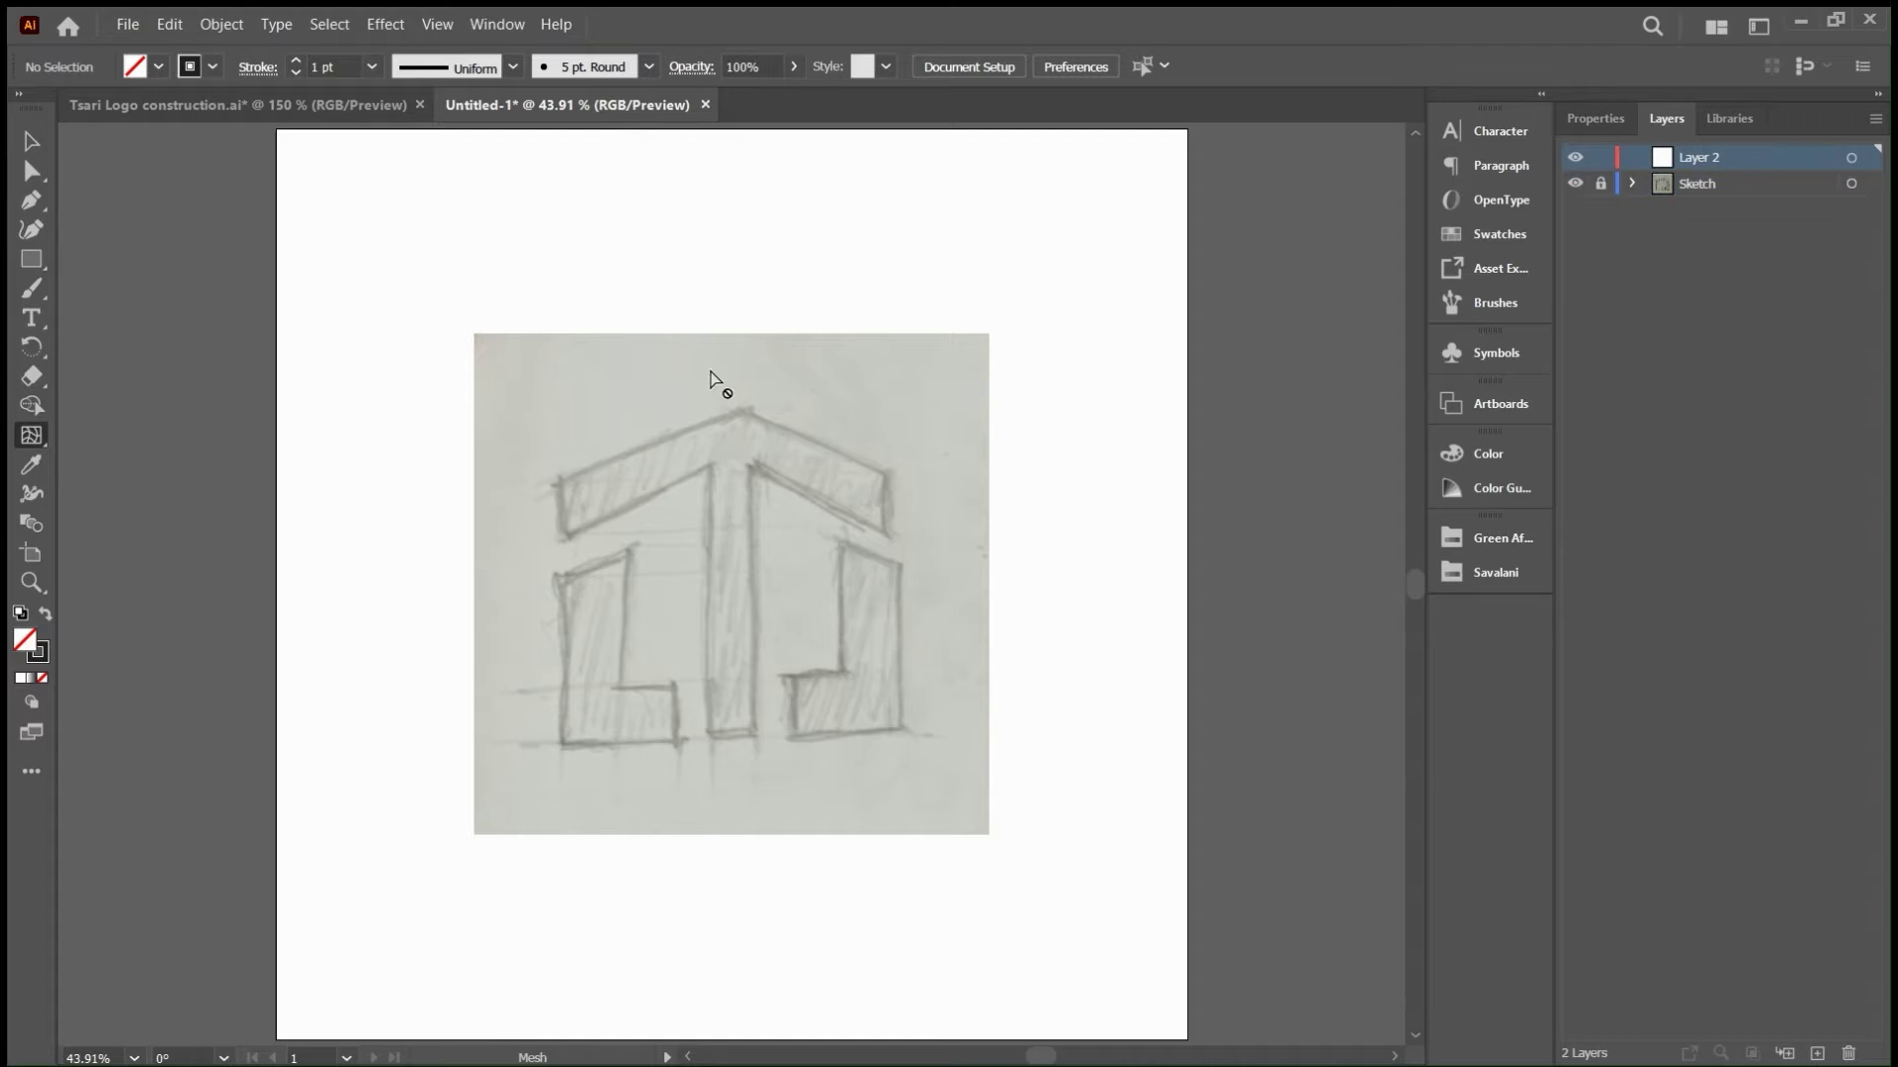
# - Draw a rectangle over the sketch's left pillar and give it a 2 pt stroke
pyautogui.click(31, 258)
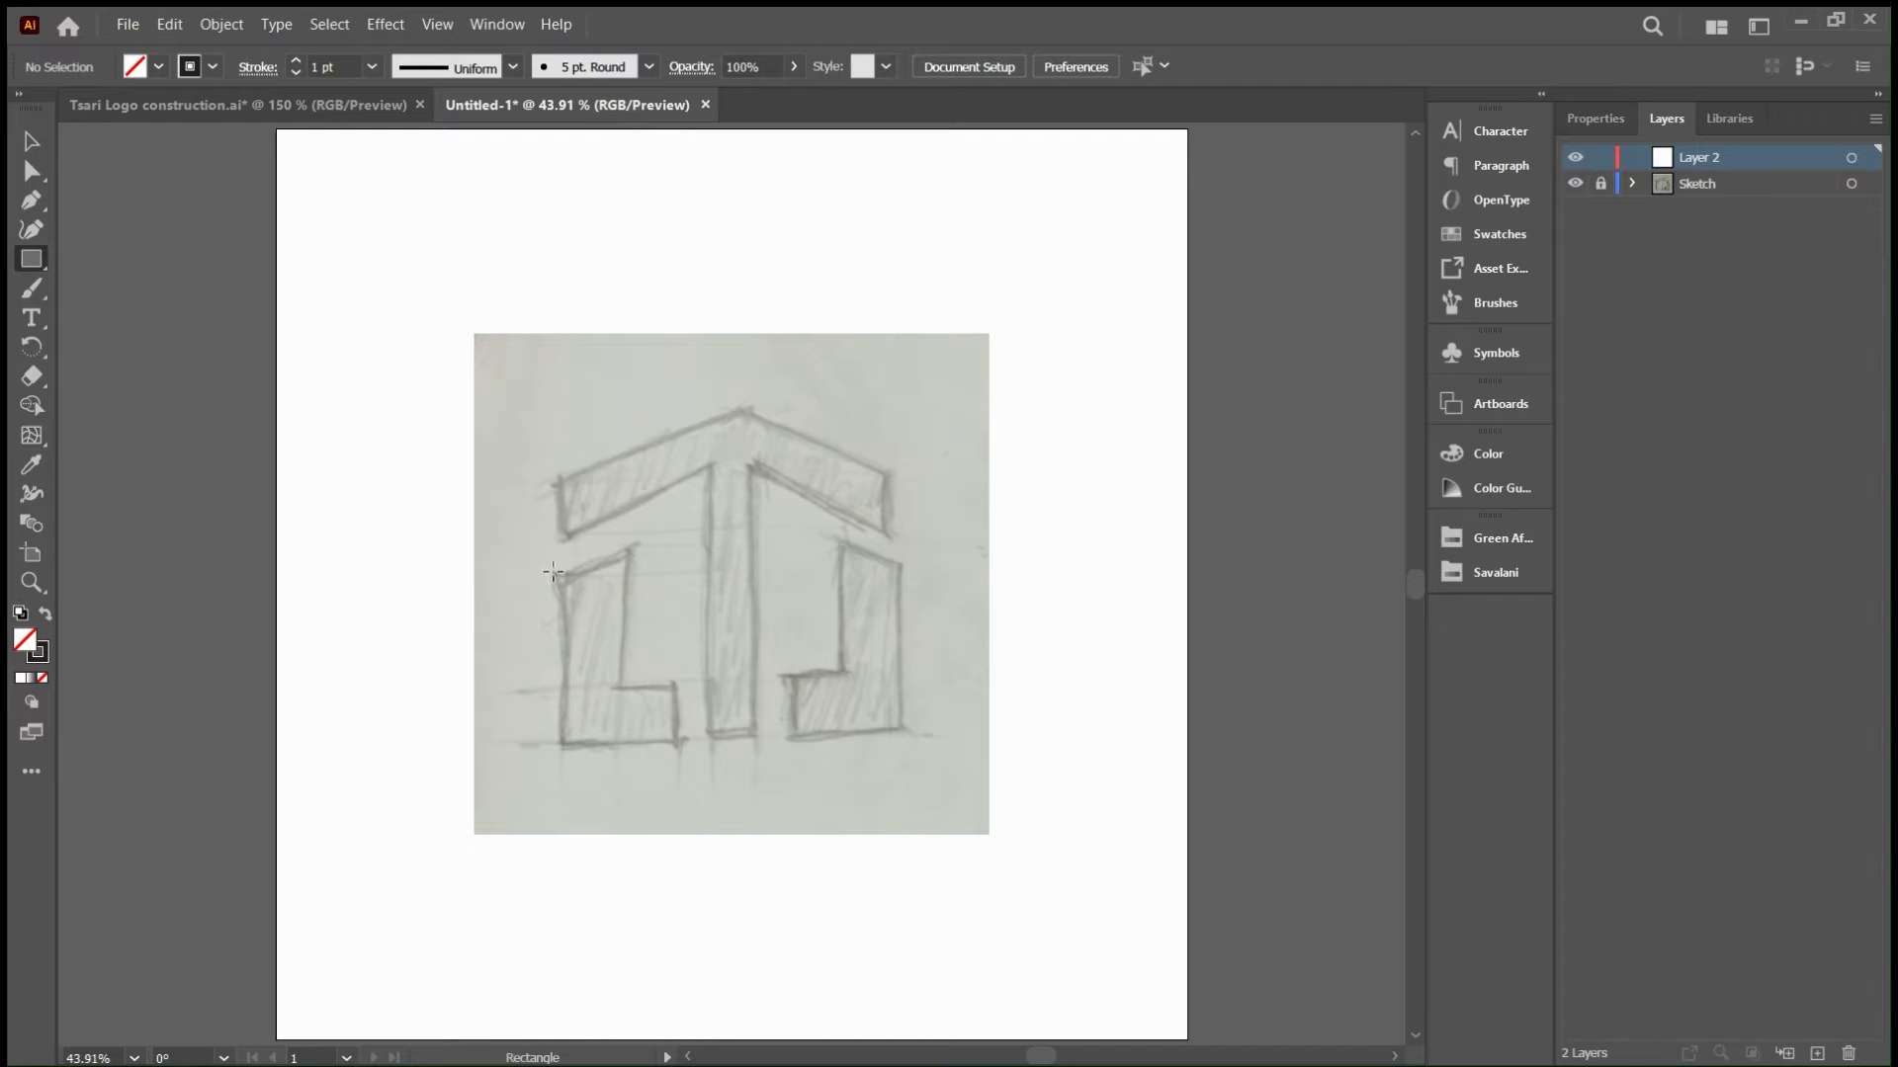
pyautogui.moveTo(554, 573); pyautogui.dragTo(620, 739)
pyautogui.hotkey('ctrl', '+')
pyautogui.hotkey('ctrl', '+')
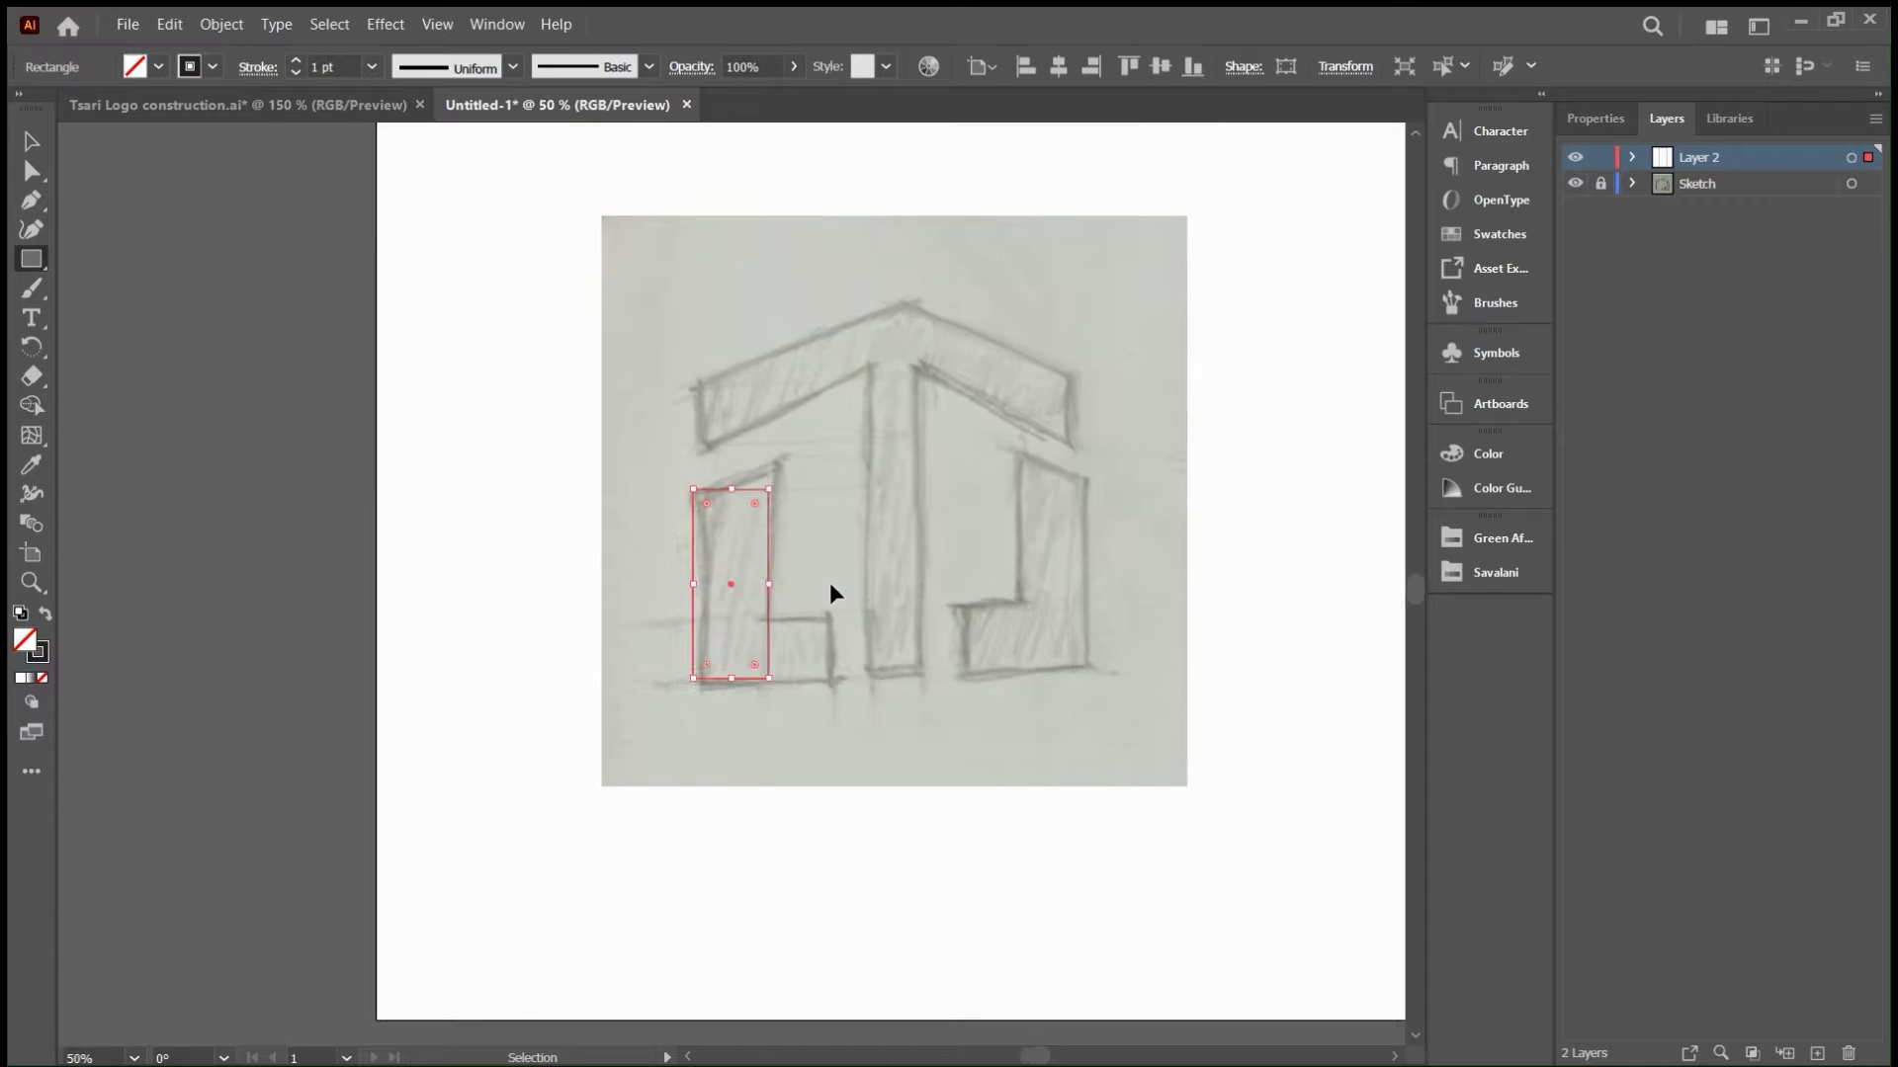
pyautogui.click(341, 67)
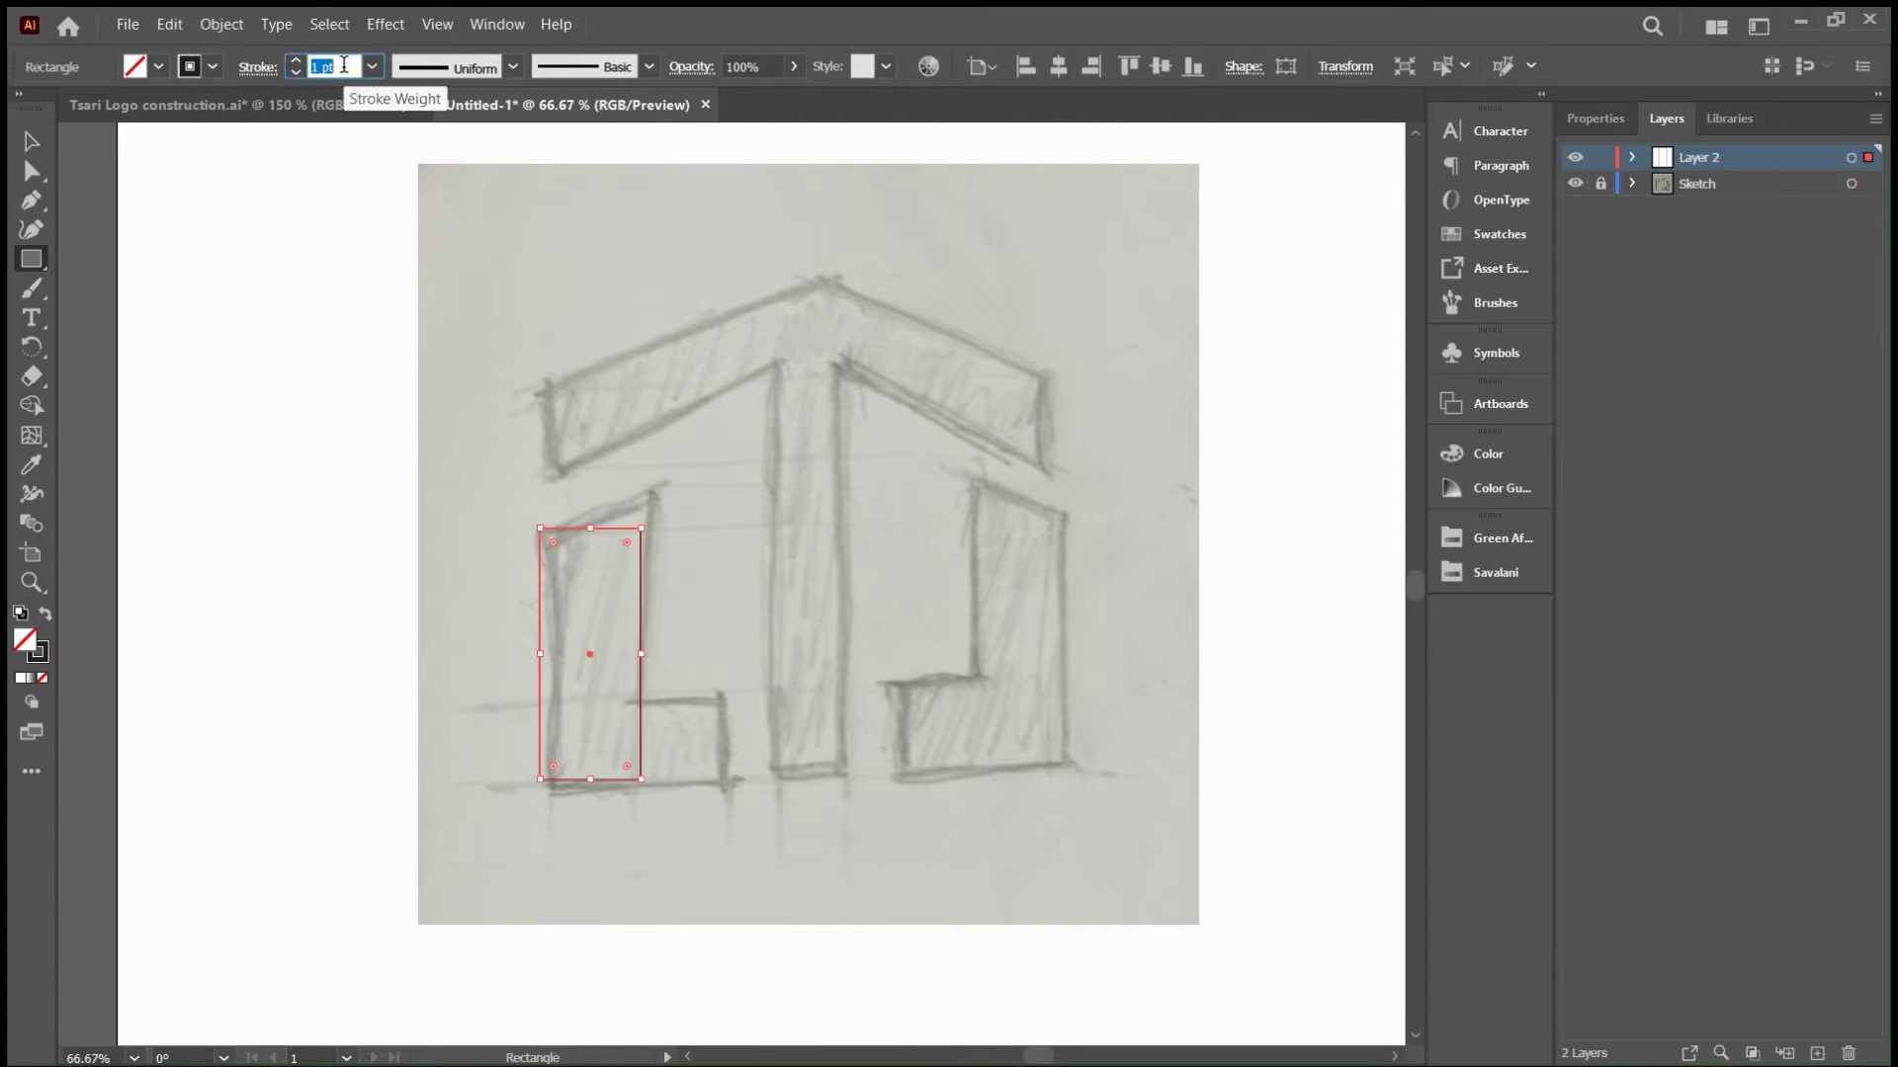
pyautogui.write('2w')
pyautogui.press('Return')
# - Resize the rectangle's width from its left side with the Selection tool
pyautogui.press('v')
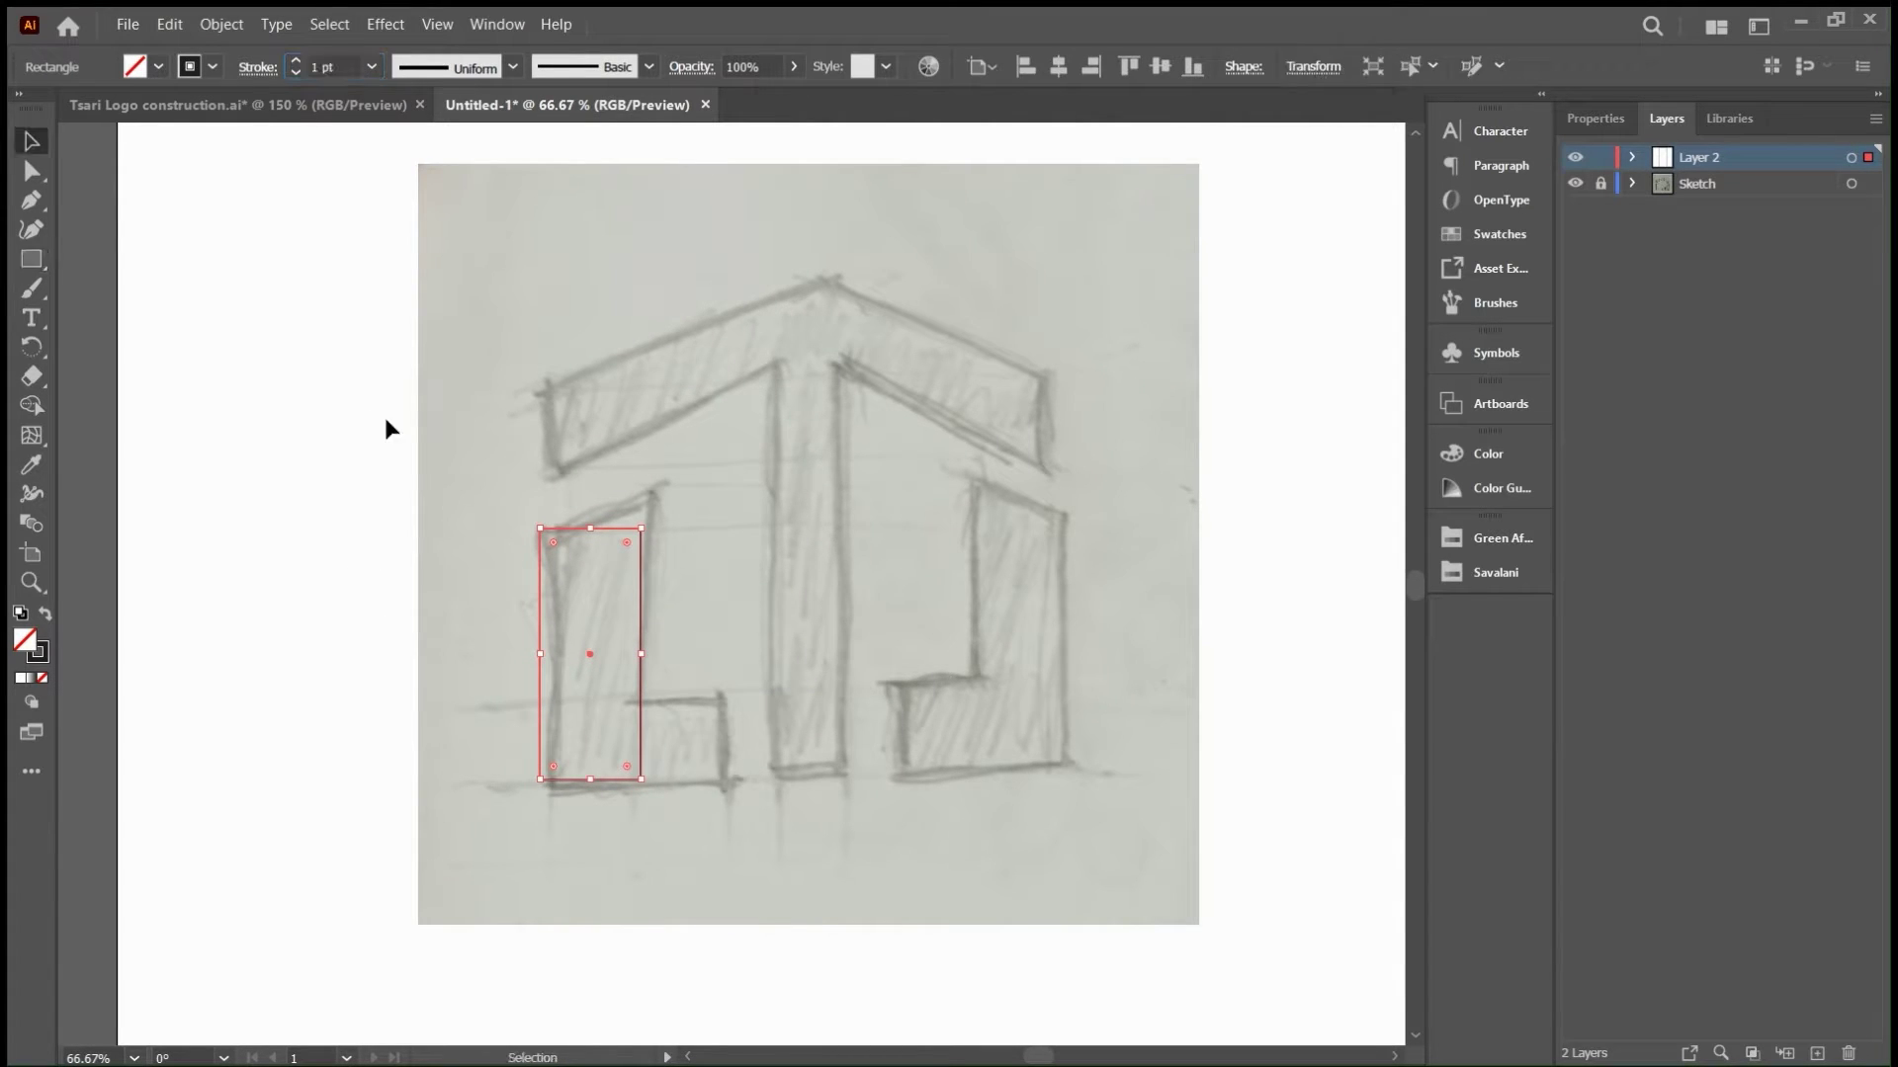
pyautogui.click(375, 472)
pyautogui.click(539, 648)
pyautogui.moveTo(543, 657)
pyautogui.mouseDown()
pyautogui.moveTo(348, 654)
pyautogui.moveTo(268, 625)
pyautogui.moveTo(220, 656)
pyautogui.mouseUp()
pyautogui.click(489, 667)
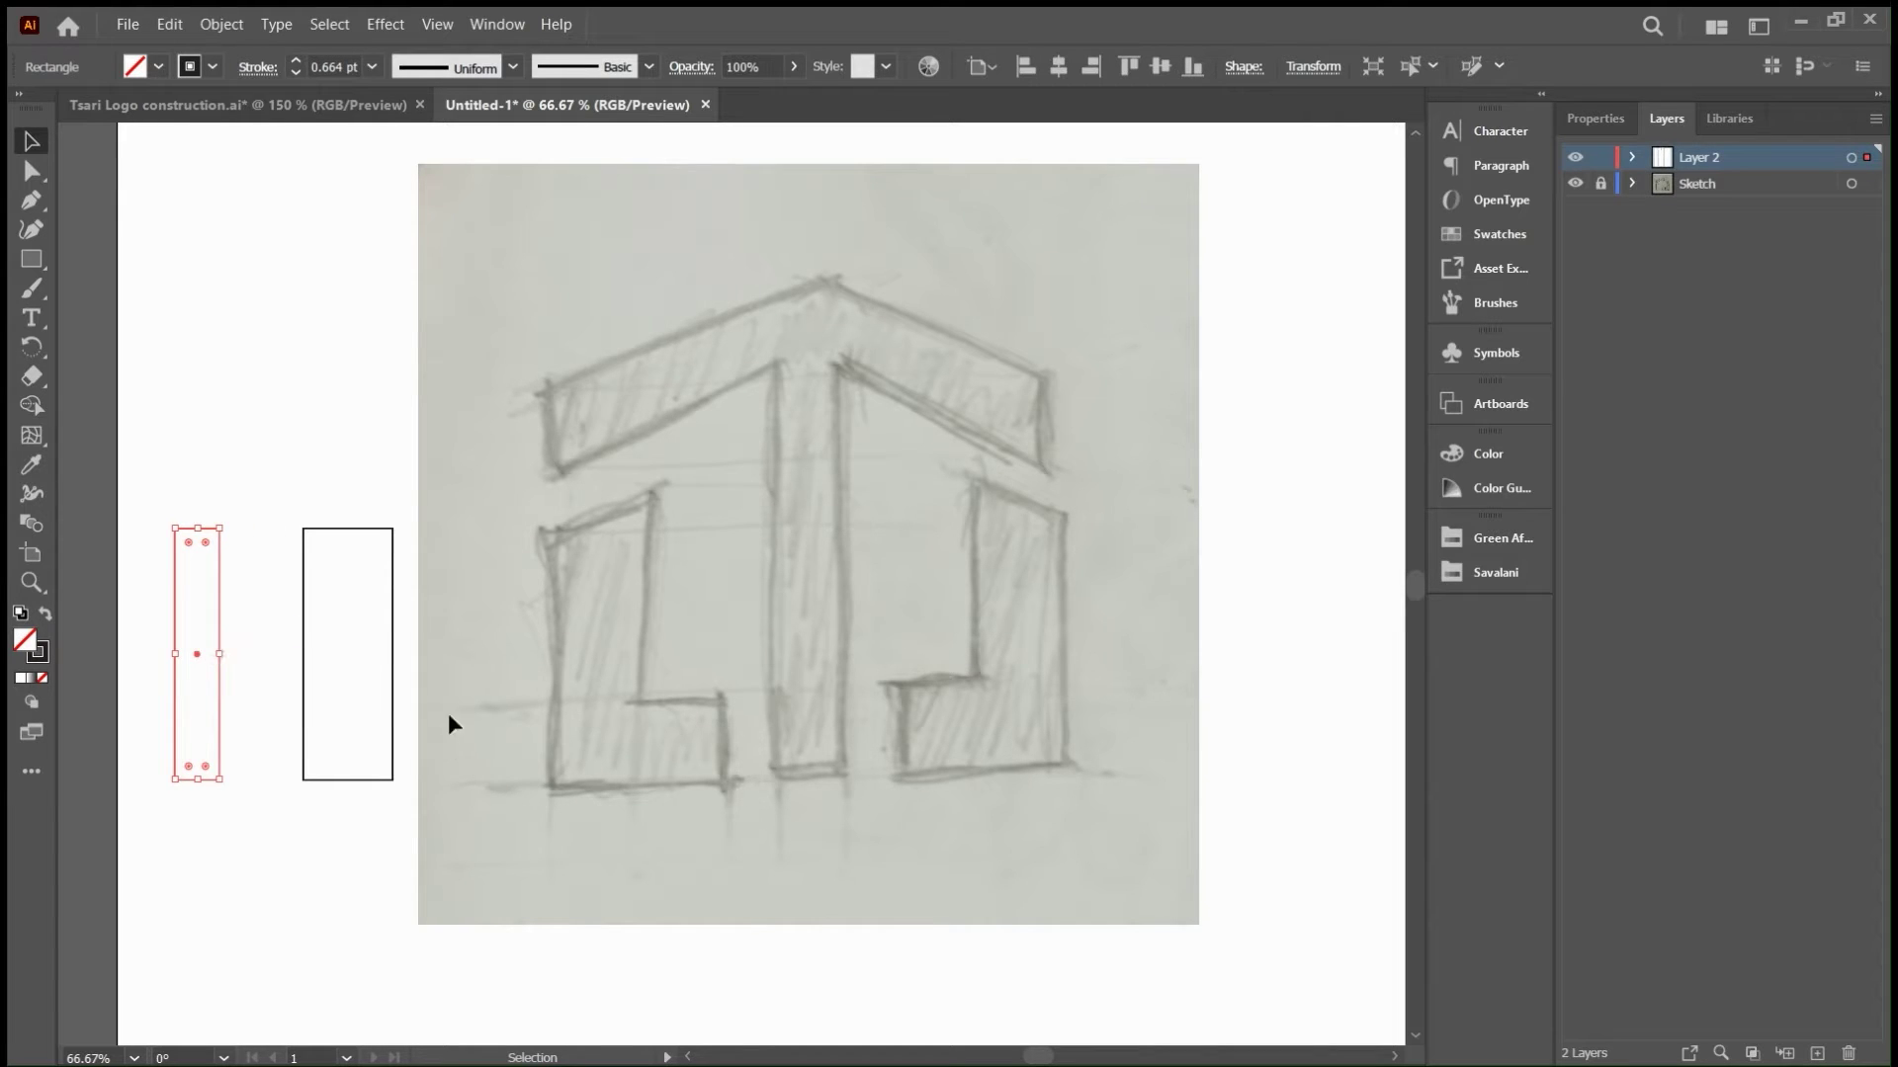
pyautogui.click(903, 412)
# - Place a rectangle on the pillar, add a 90° rotated short copy as the foot, and stretch the upright up
pyautogui.moveTo(369, 526)
pyautogui.mouseDown()
pyautogui.moveTo(353, 541)
pyautogui.moveTo(426, 583)
pyautogui.moveTo(642, 589)
pyautogui.mouseUp()
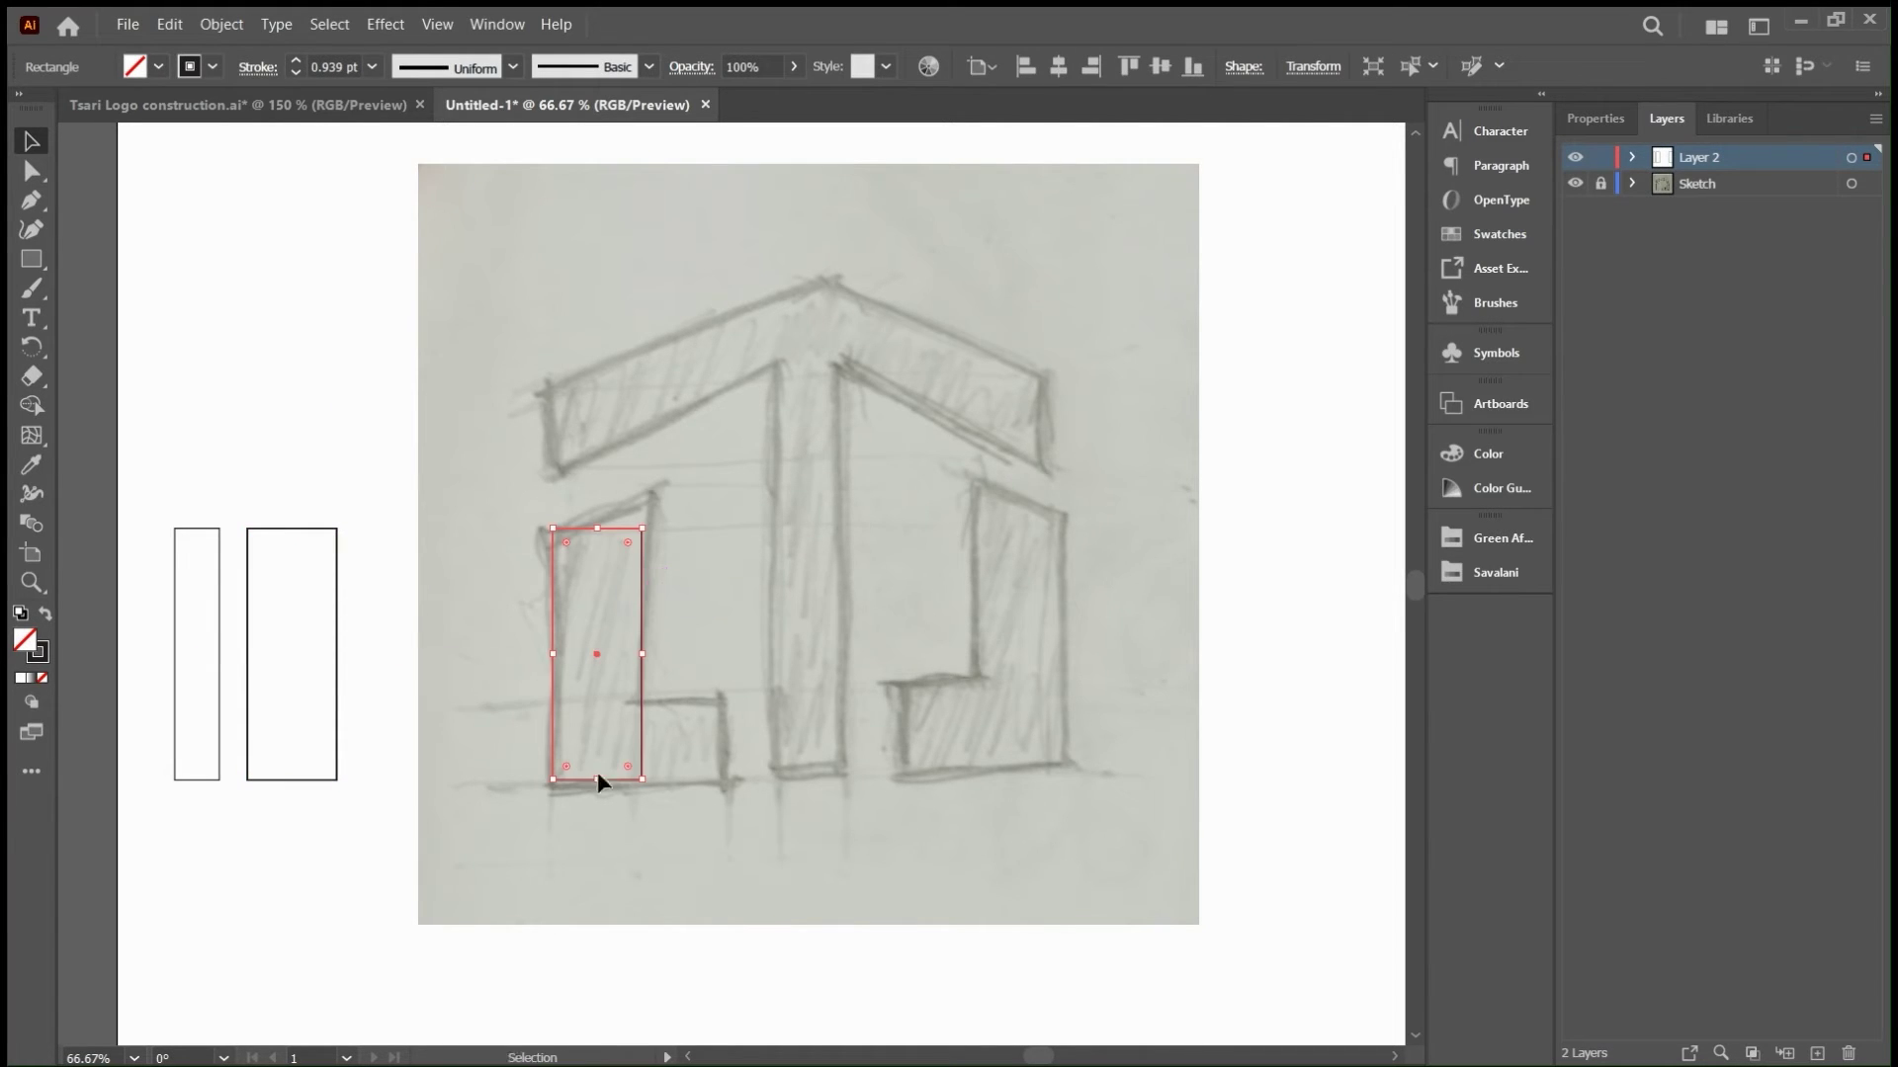
pyautogui.moveTo(644, 561); pyautogui.dragTo(754, 658)
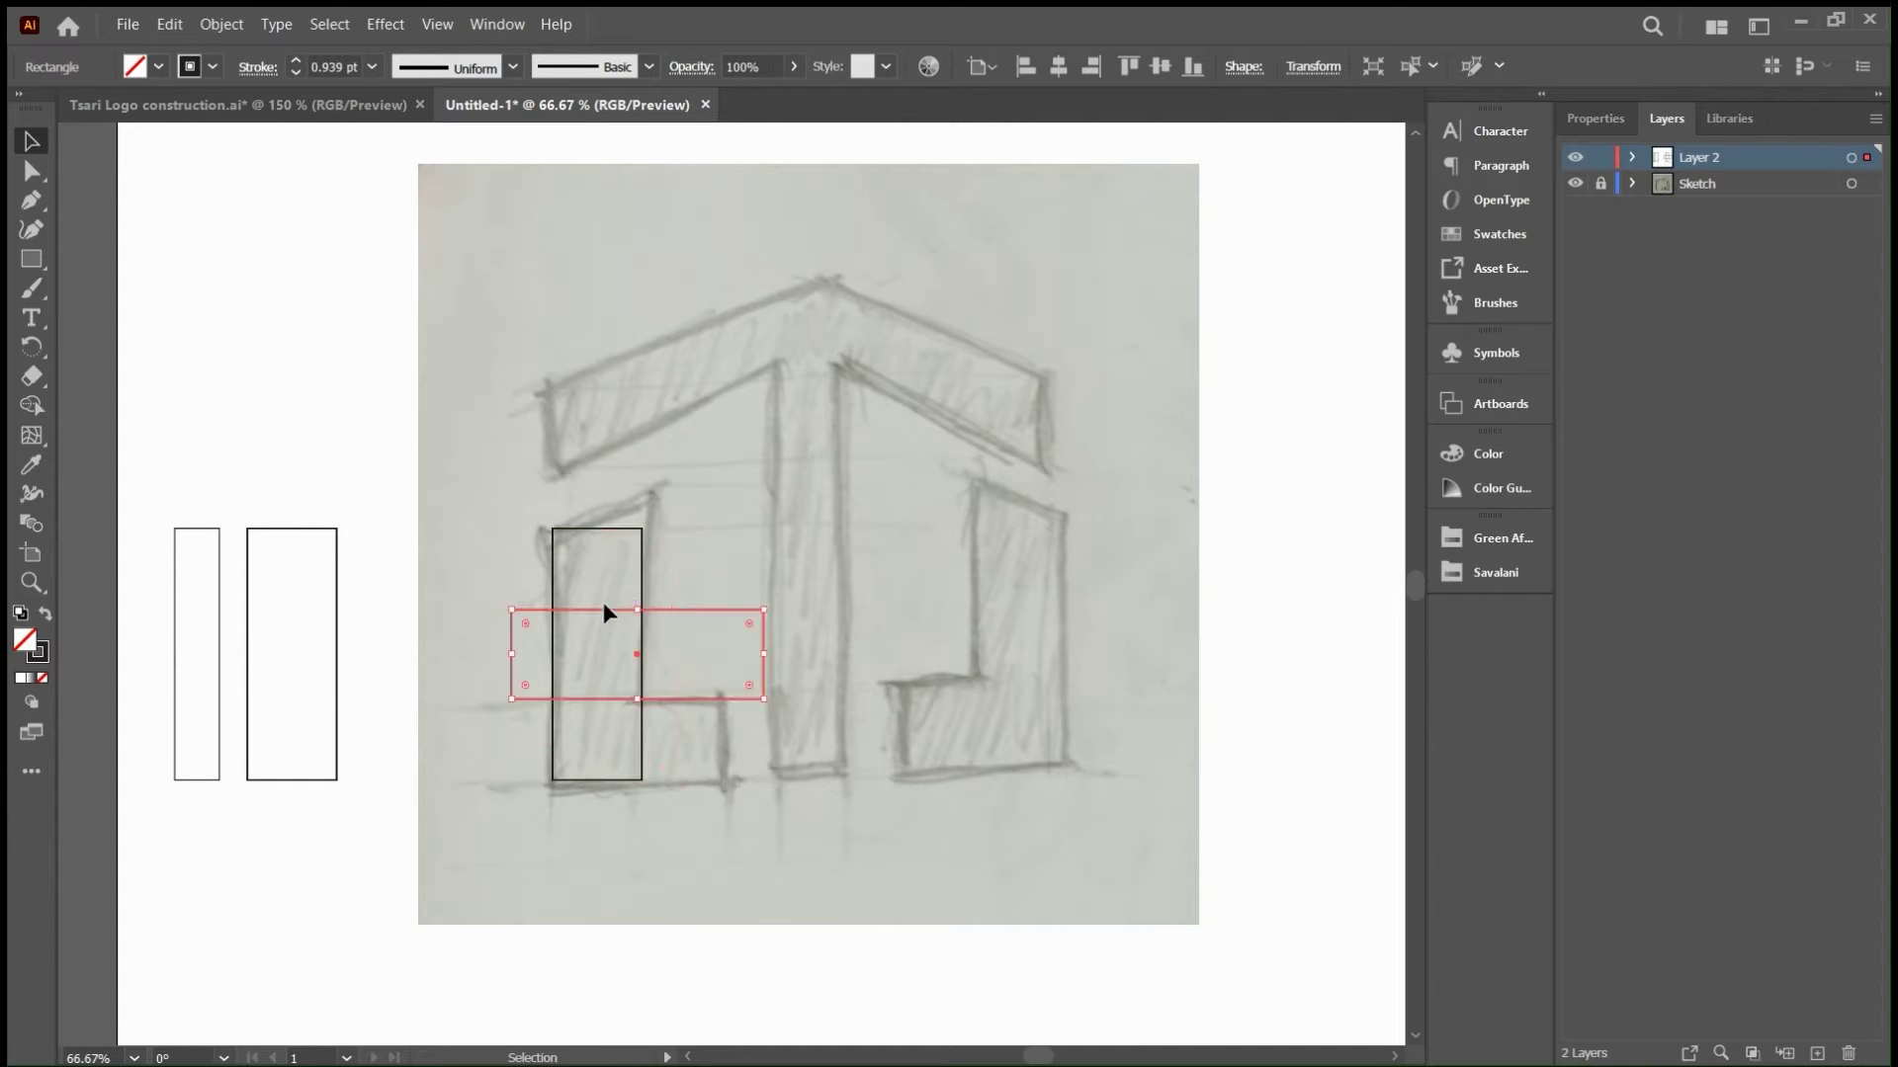
pyautogui.moveTo(603, 606); pyautogui.dragTo(644, 691)
pyautogui.moveTo(804, 735); pyautogui.dragTo(727, 742)
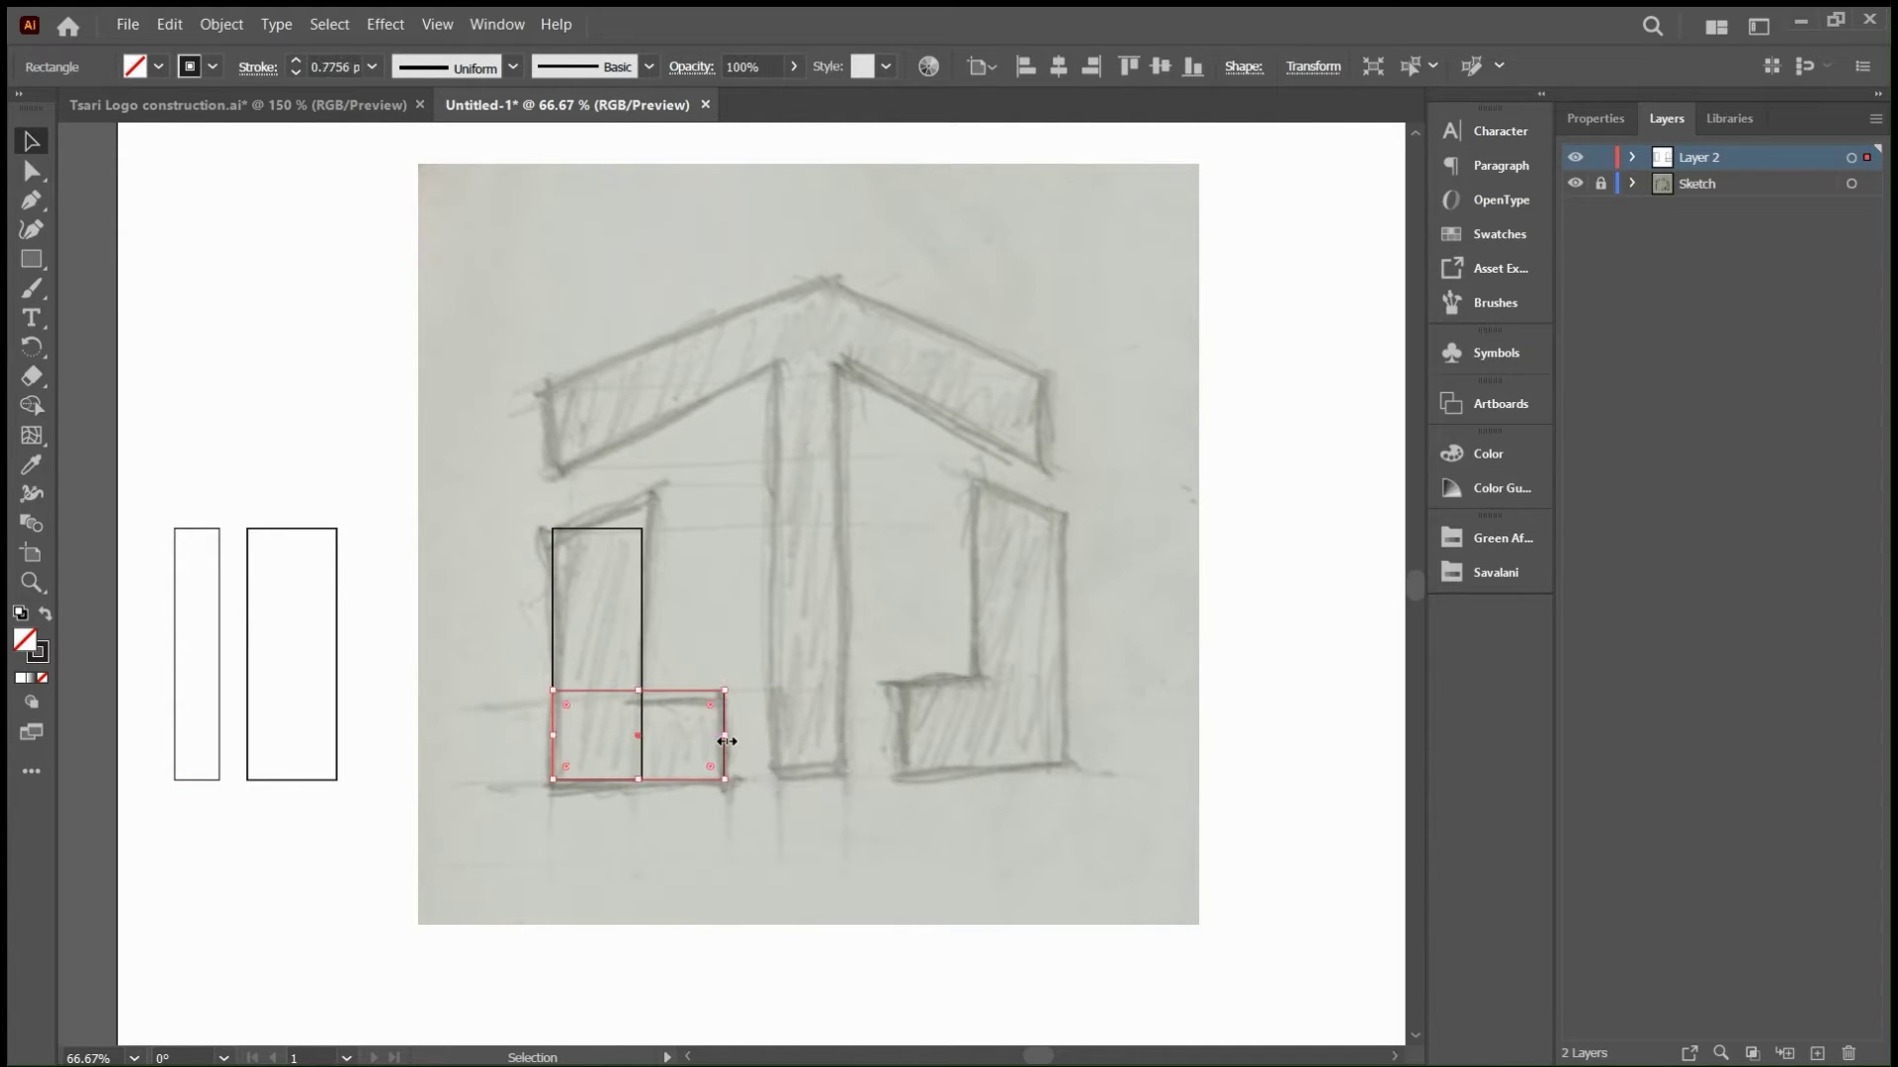
pyautogui.click(755, 484)
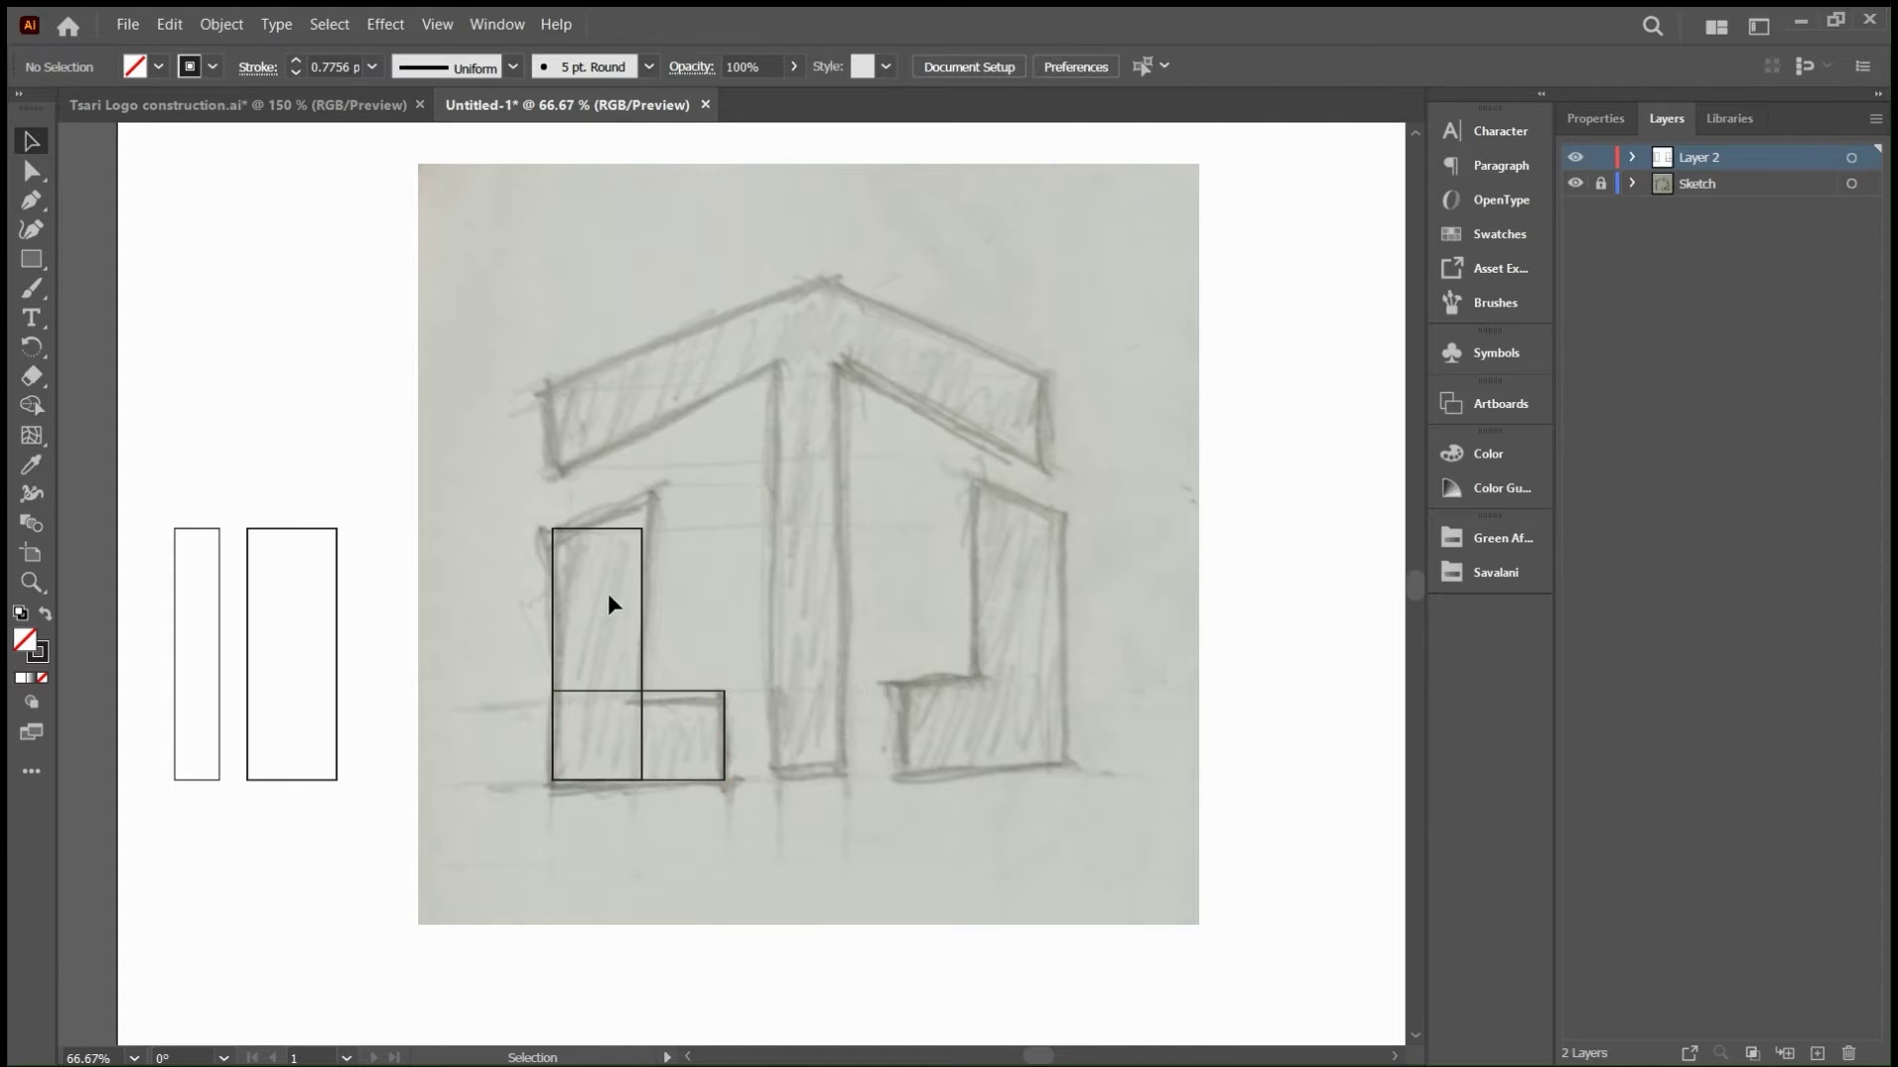
pyautogui.moveTo(631, 477); pyautogui.dragTo(597, 424)
pyautogui.click(728, 501)
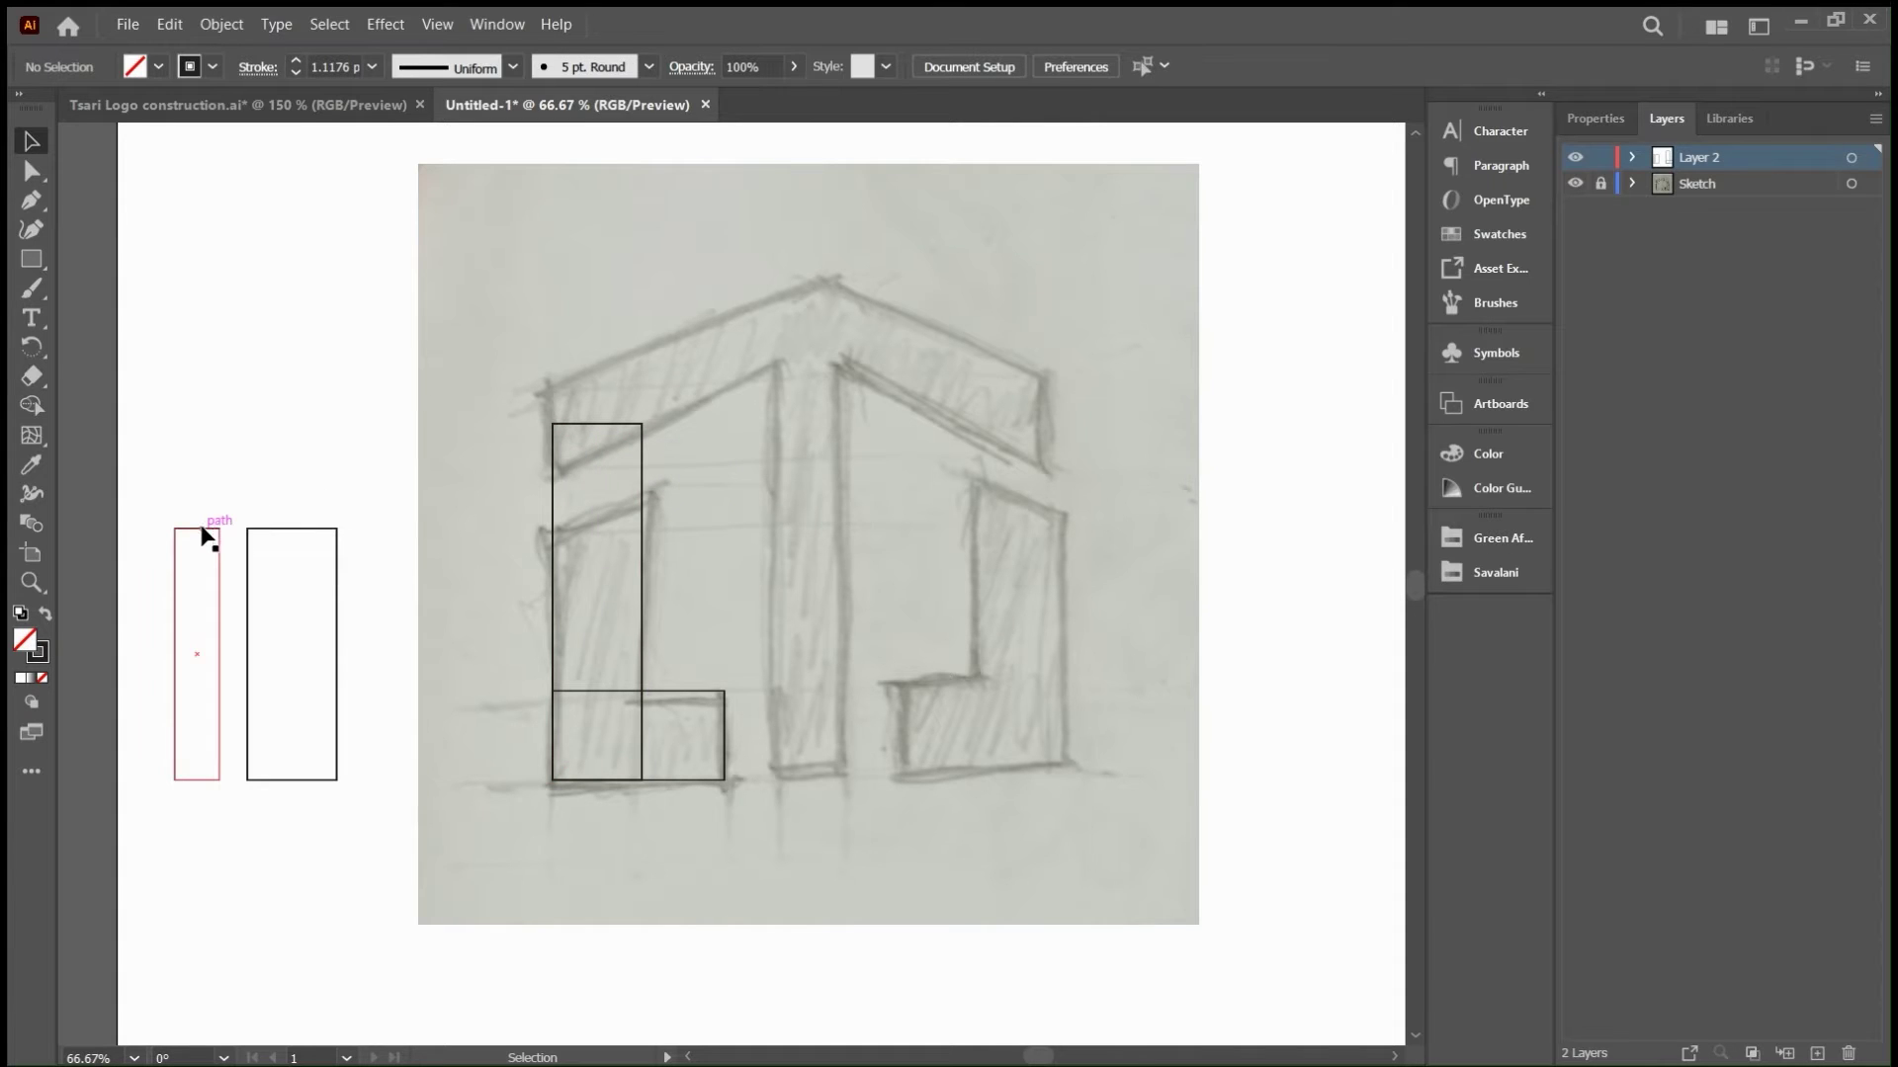
# - Copy a thin rectangle into a bar along the left roof slope and place a narrow copy beside the foot
pyautogui.moveTo(208, 530)
pyautogui.mouseDown()
pyautogui.moveTo(473, 467)
pyautogui.moveTo(635, 480)
pyautogui.moveTo(691, 532)
pyautogui.mouseUp()
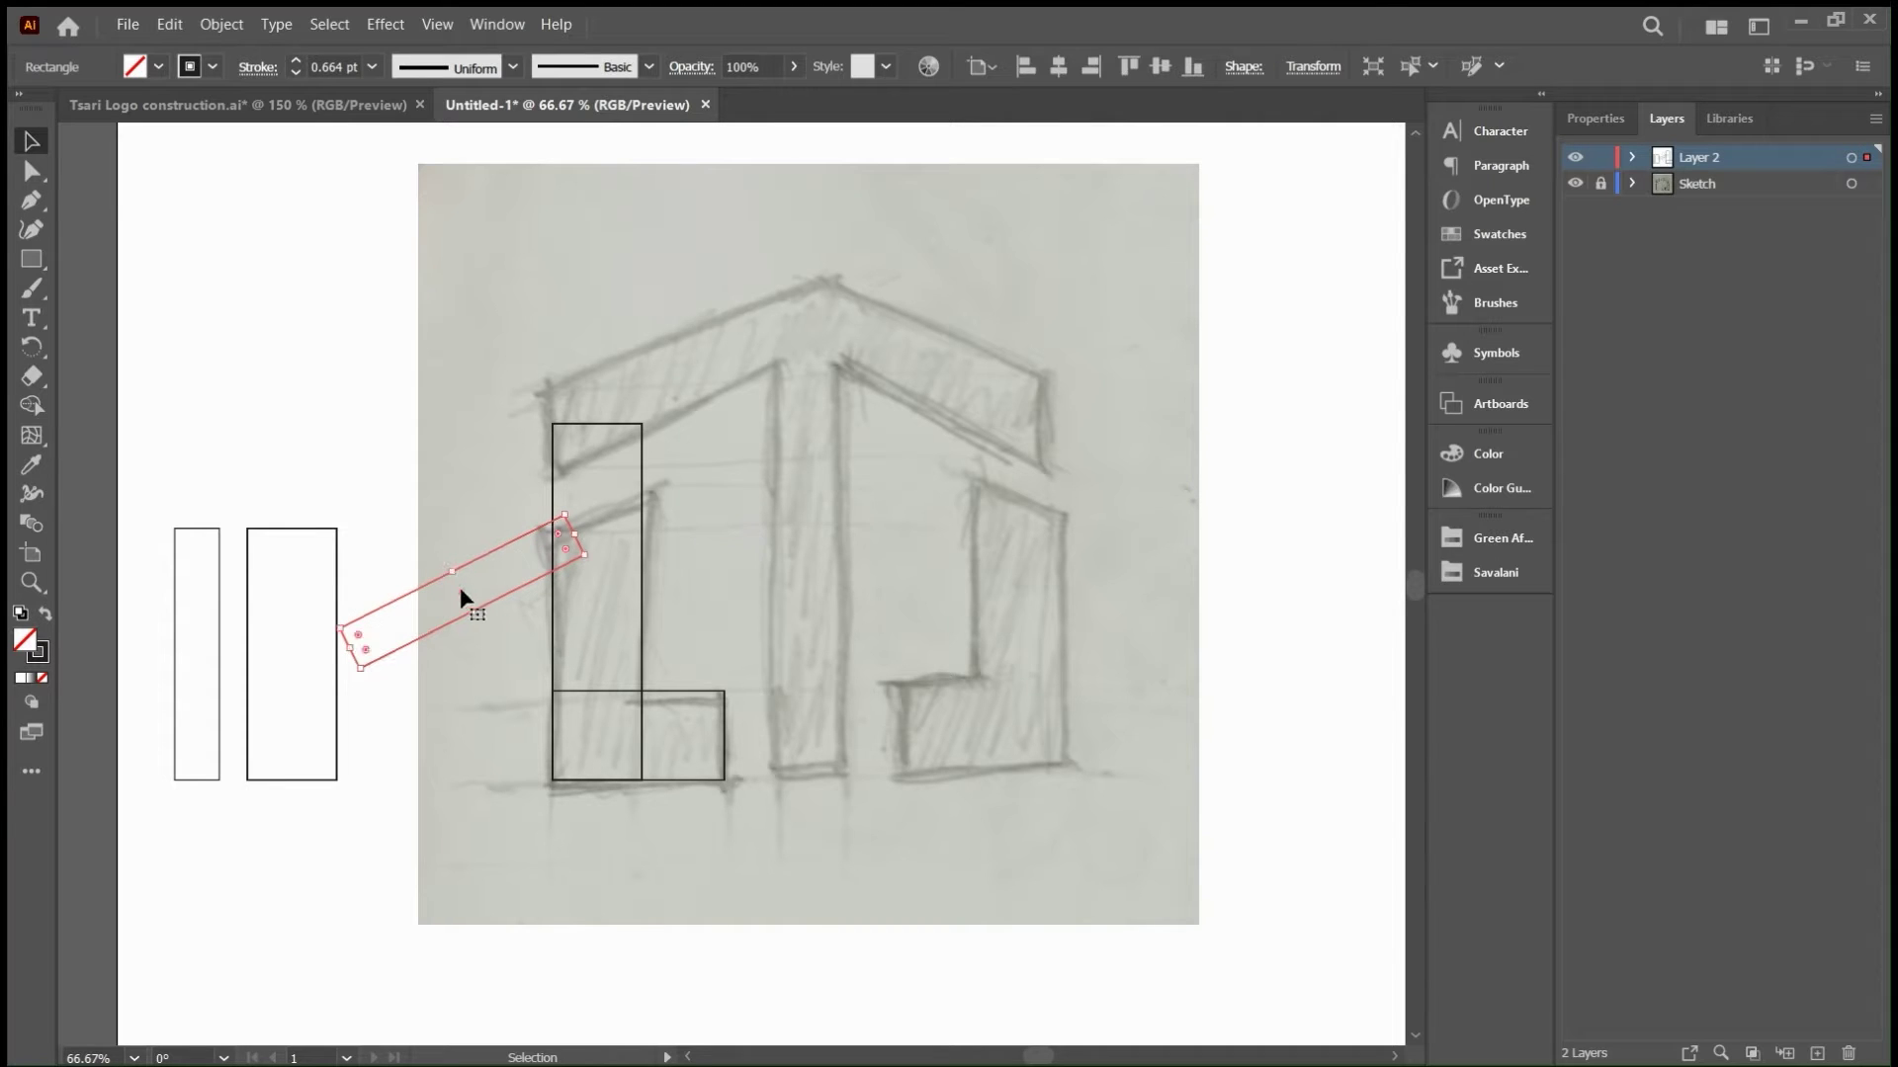
pyautogui.moveTo(460, 589); pyautogui.dragTo(611, 470)
pyautogui.moveTo(728, 415); pyautogui.dragTo(998, 296)
pyautogui.click(758, 506)
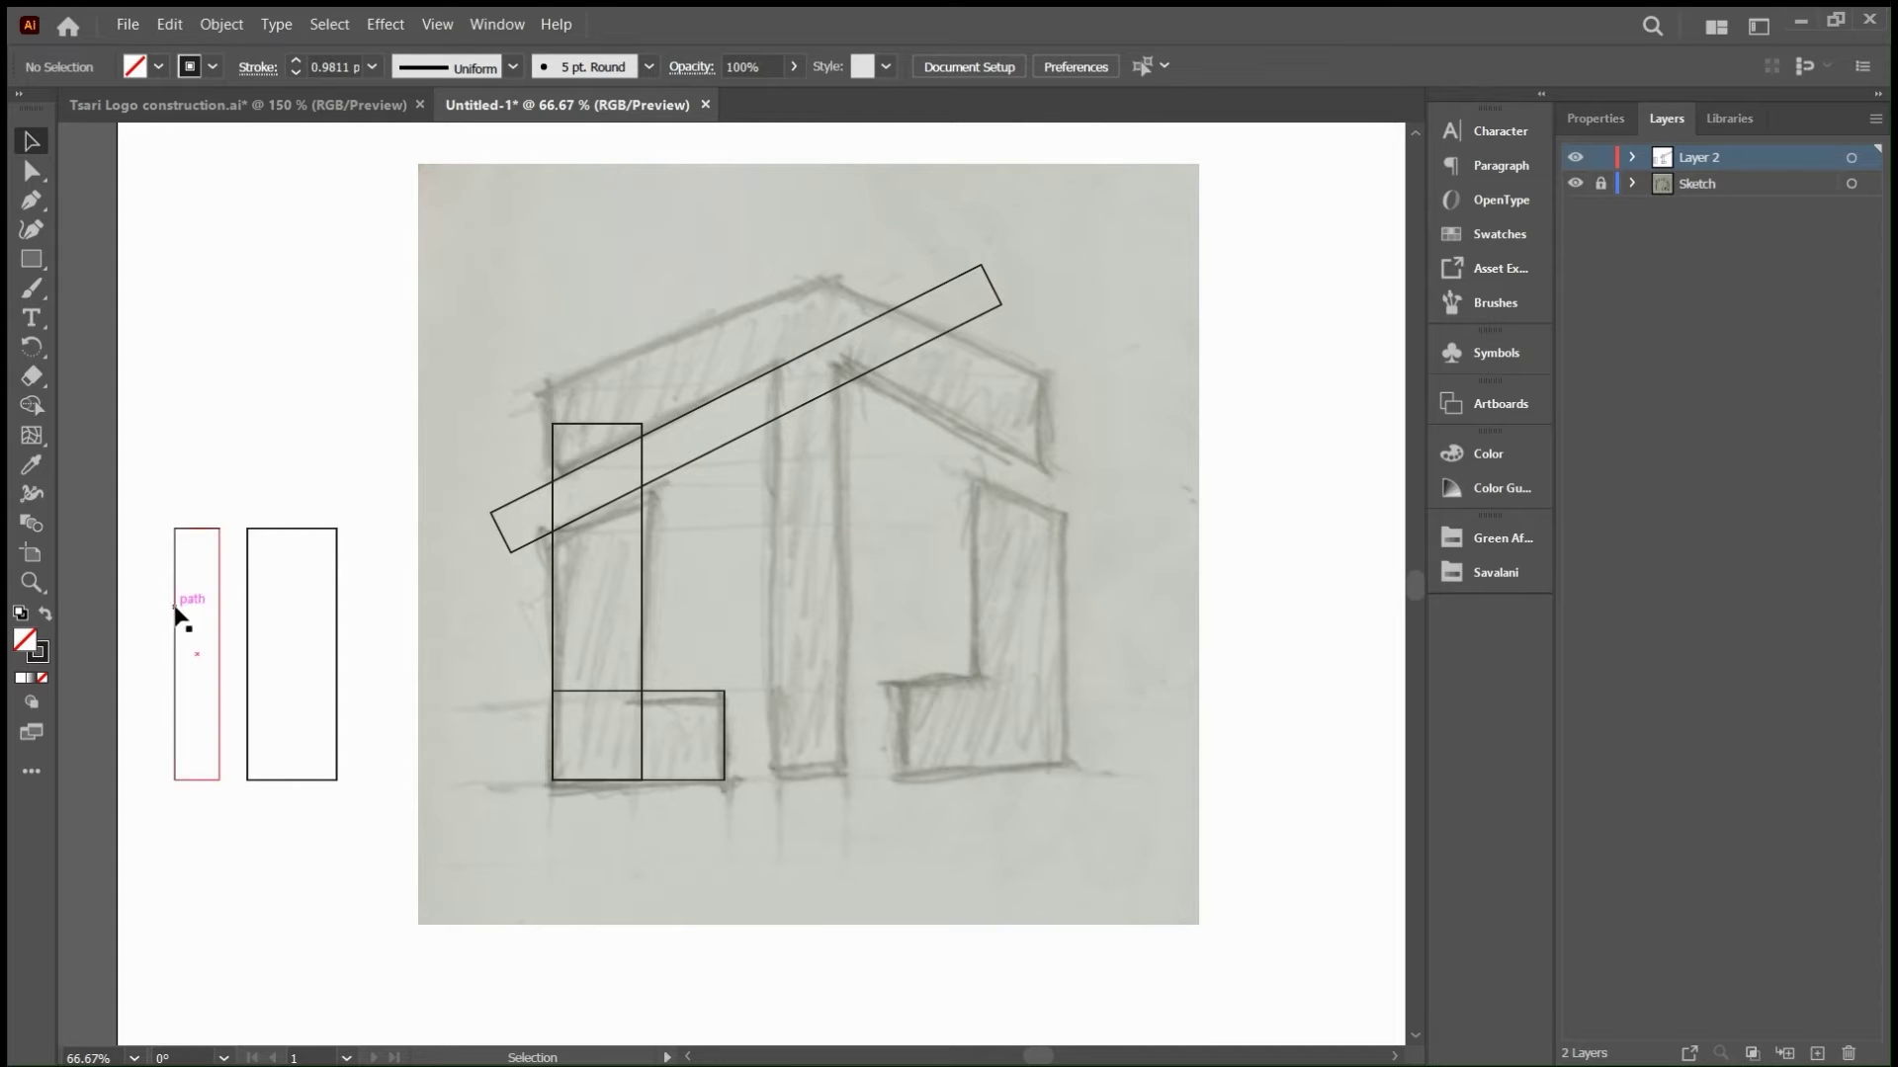
pyautogui.moveTo(182, 614); pyautogui.dragTo(708, 574)
pyautogui.hotkey('ctrl', '=')
pyautogui.hotkey('ctrl', '=')
# - Copy the tall rectangle straight across onto the central stem and raise its top above the roof
pyautogui.hotkey('ctrl', 'y')
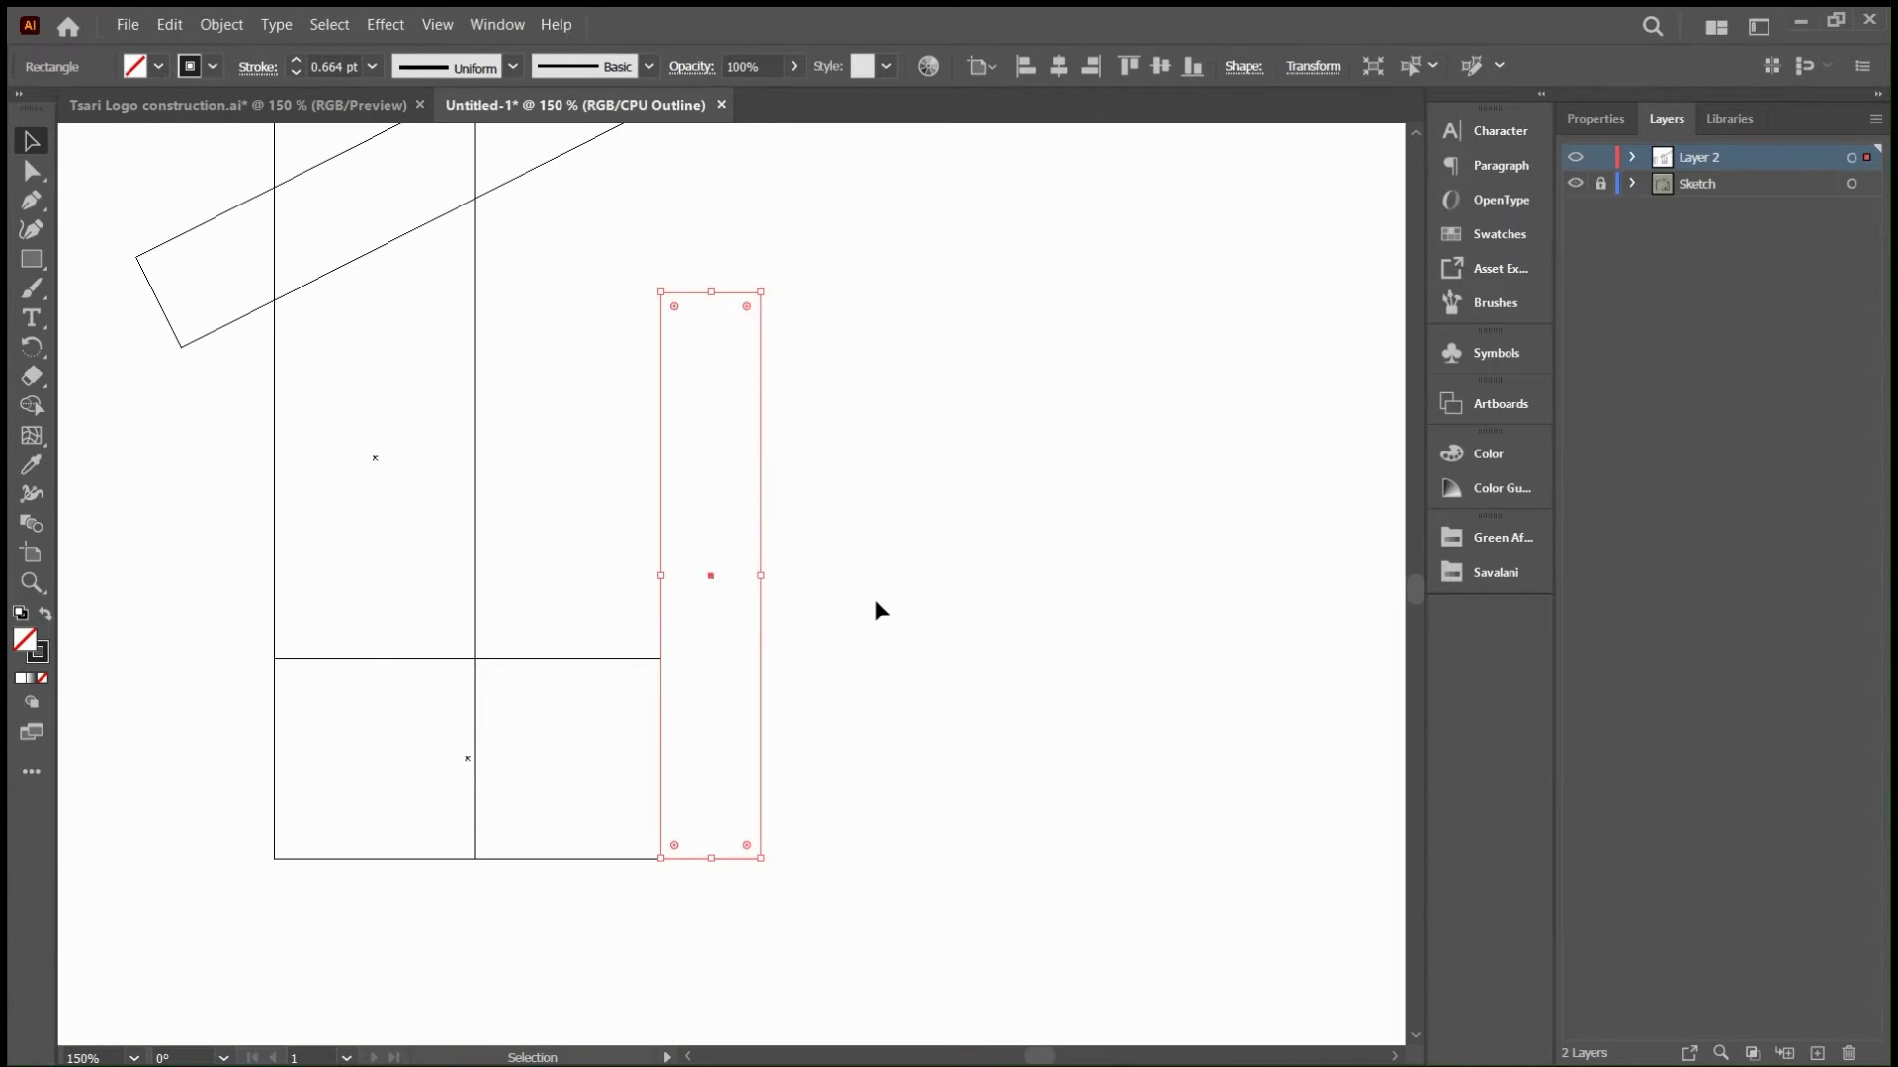
pyautogui.click(877, 598)
pyautogui.hotkey('ctrl', 'y')
pyautogui.hotkey('ctrl', '-')
pyautogui.hotkey('ctrl', '-')
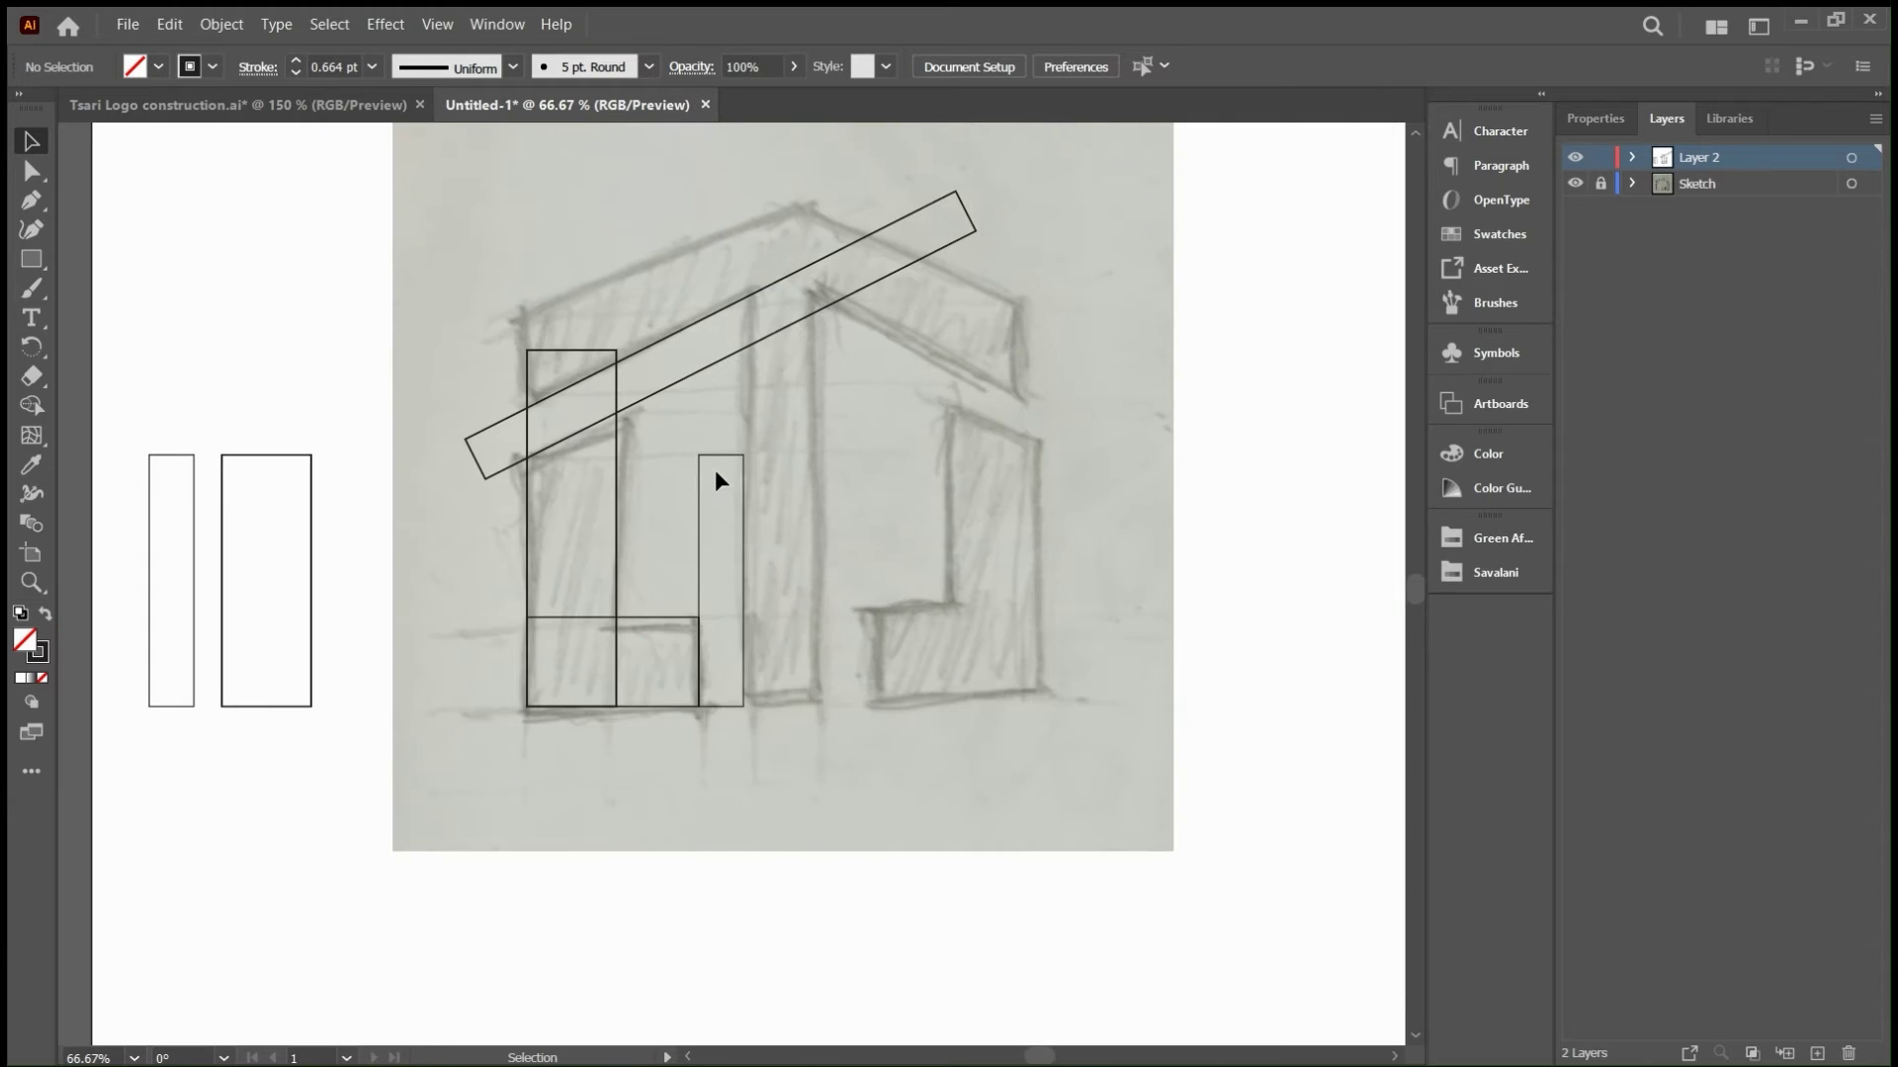
pyautogui.moveTo(618, 449); pyautogui.dragTo(835, 447)
pyautogui.scroll(5, 835, 396)
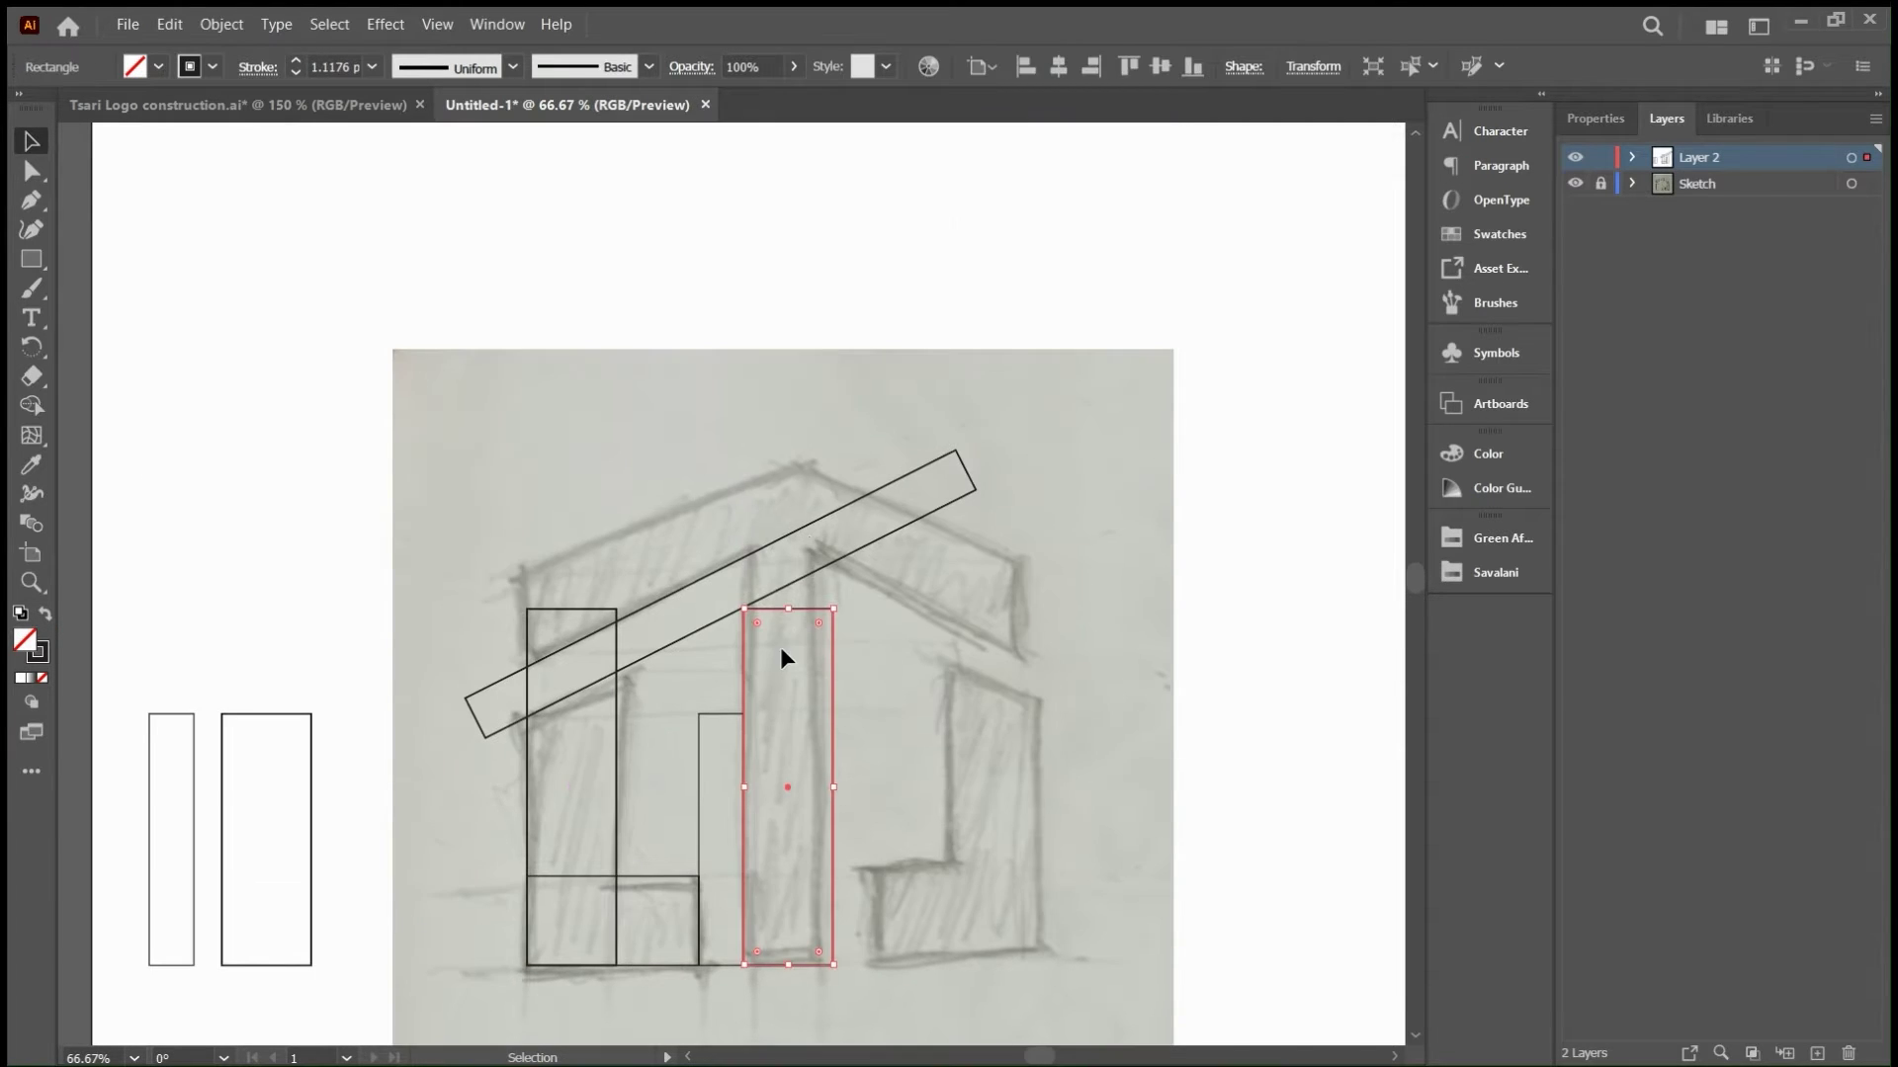
pyautogui.moveTo(786, 609); pyautogui.dragTo(804, 396)
pyautogui.click(964, 739)
# - Draw a vertical Pen line through the stem's middle, then select the stray short path
pyautogui.press('p')
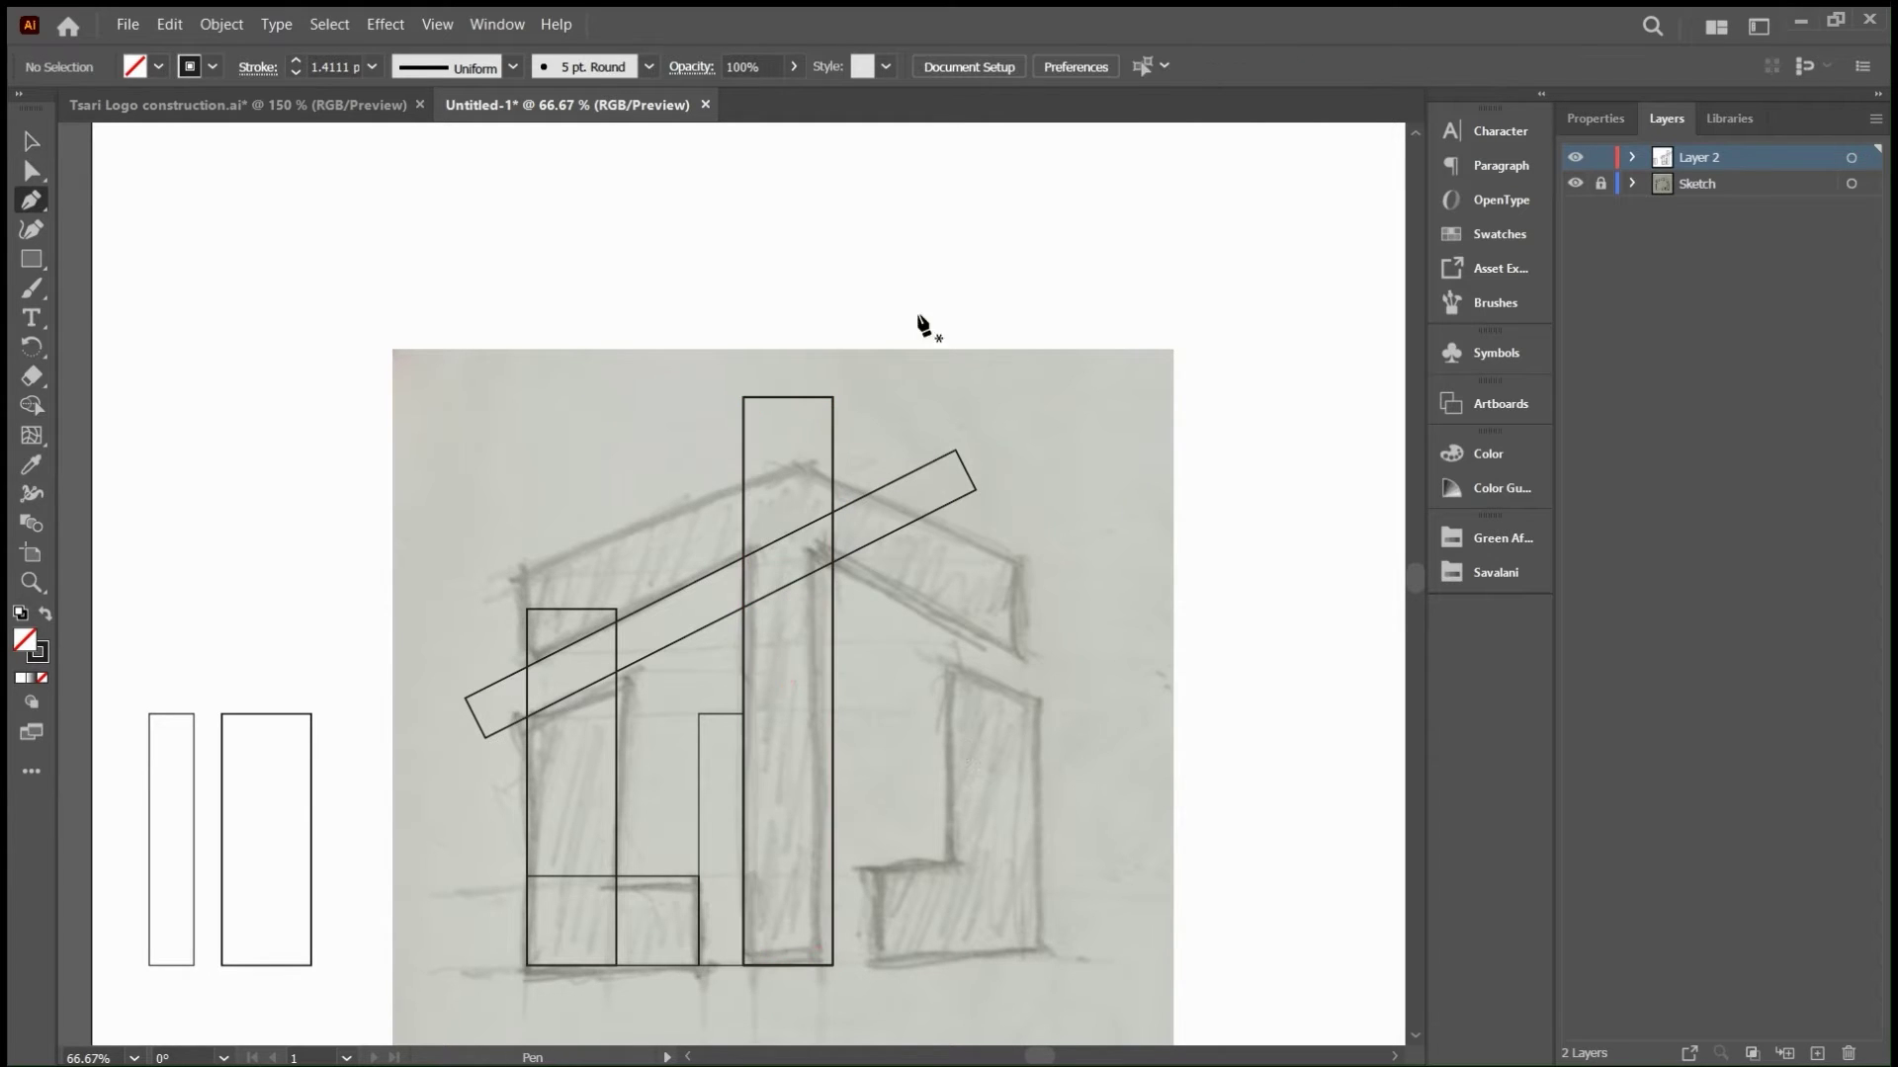
pyautogui.click(788, 367)
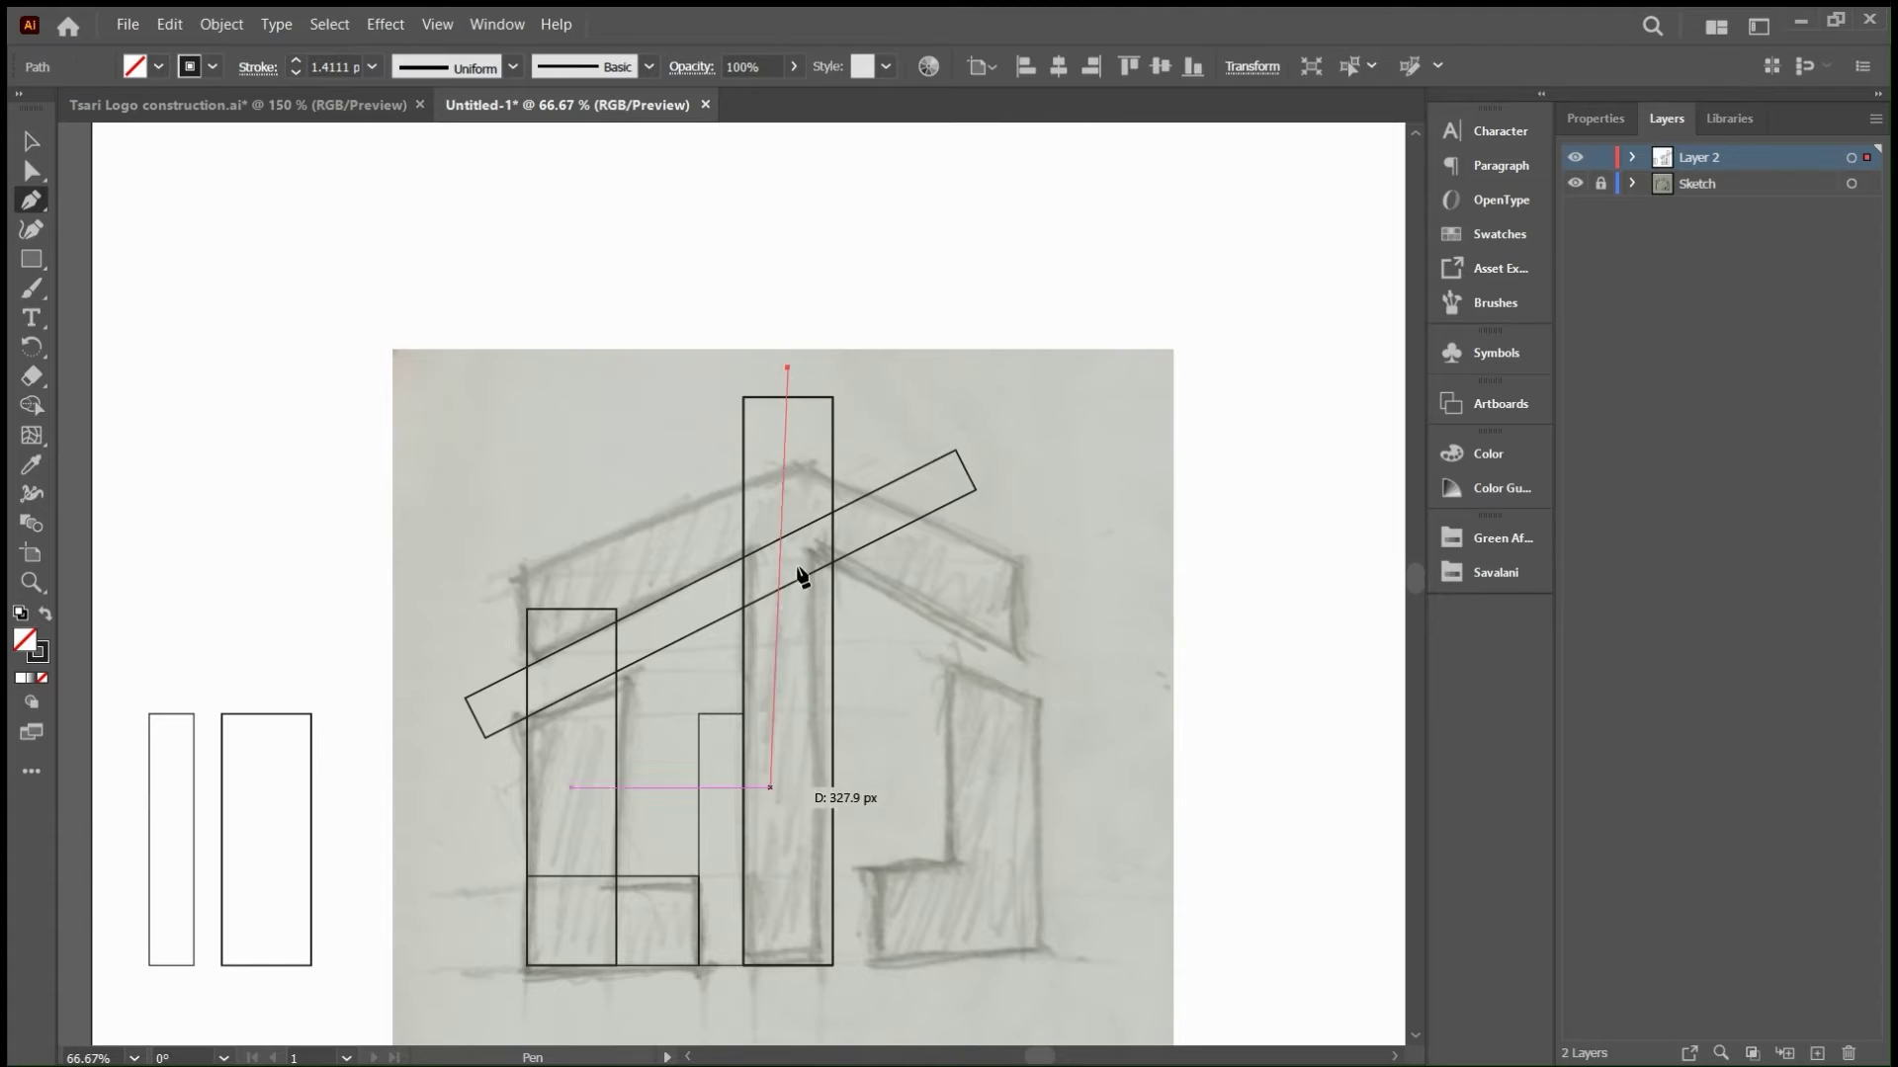
pyautogui.click(787, 1003)
pyautogui.press('v')
pyautogui.click(952, 781)
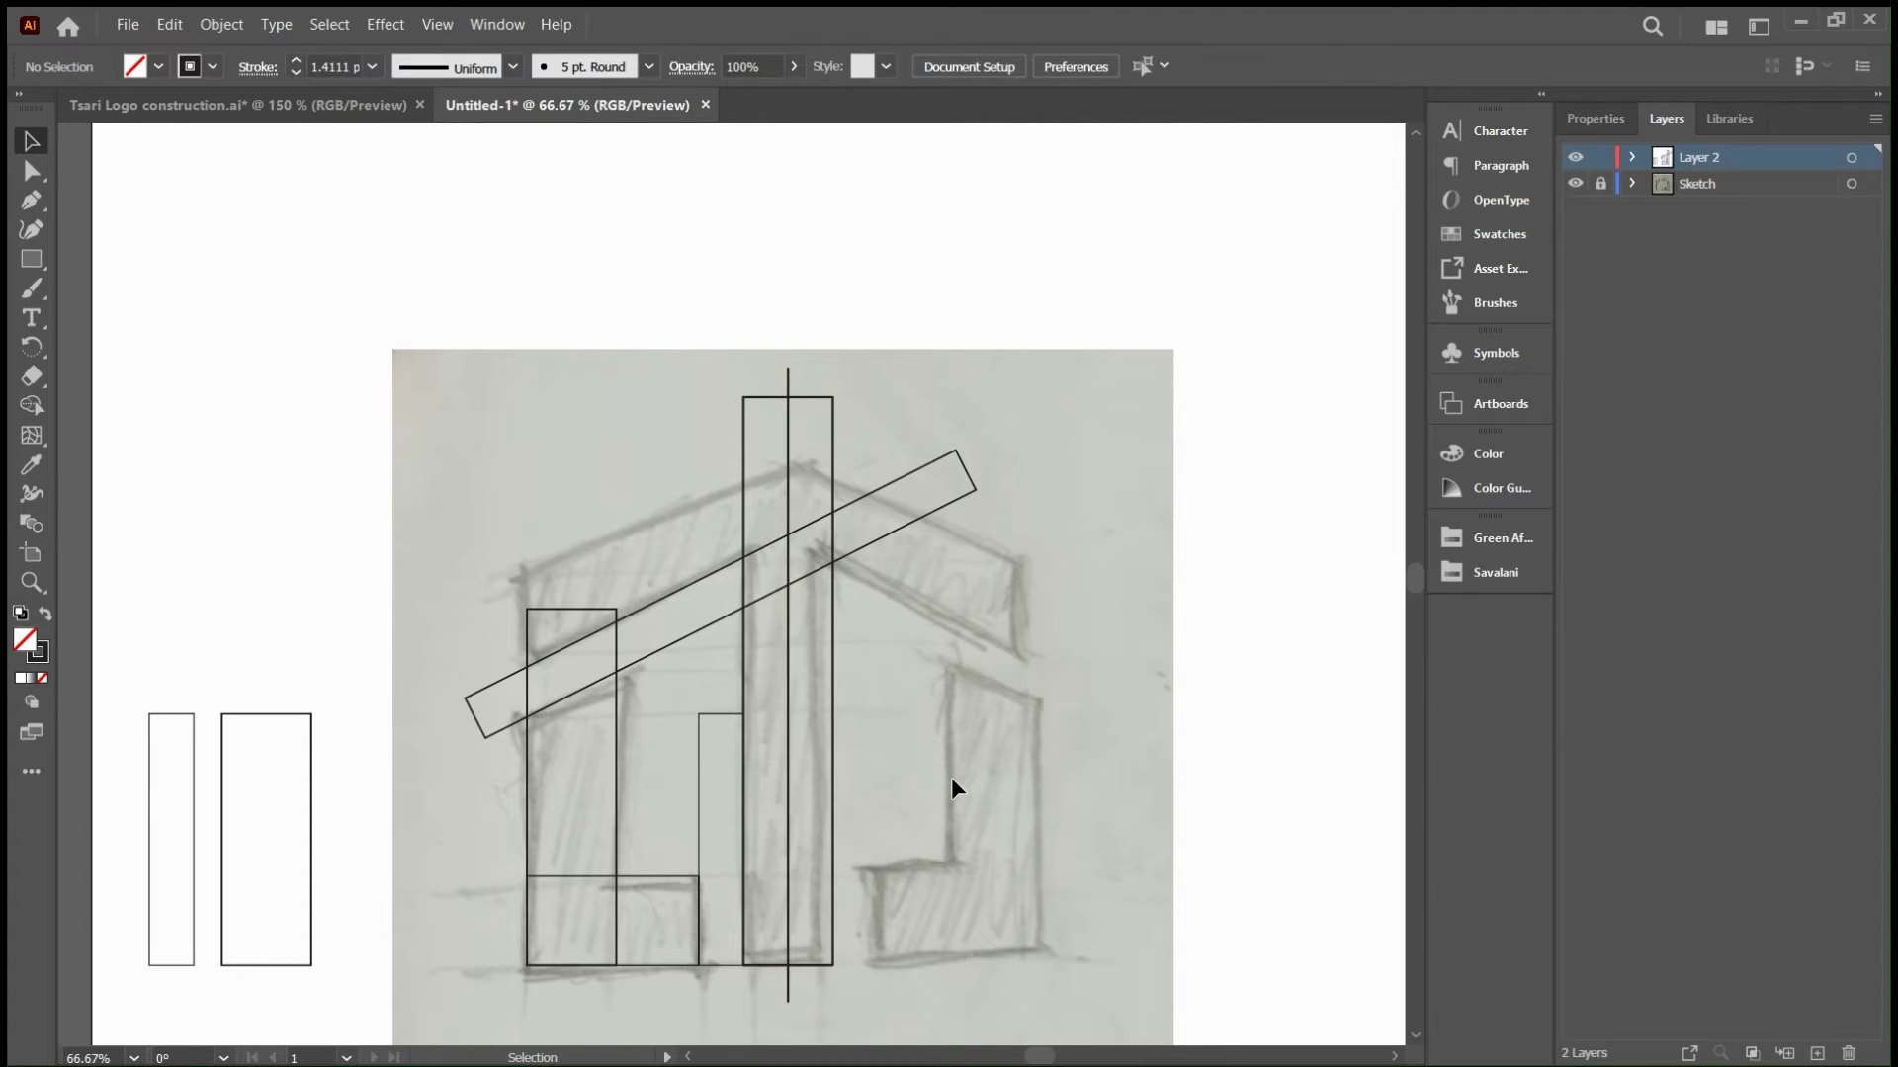
pyautogui.click(706, 713)
# - Delete the stray path and copy a rectangle to the top left, rotated 6.847° like the roof bar
pyautogui.press('Delete')
pyautogui.moveTo(253, 720); pyautogui.dragTo(447, 400)
pyautogui.click(692, 630)
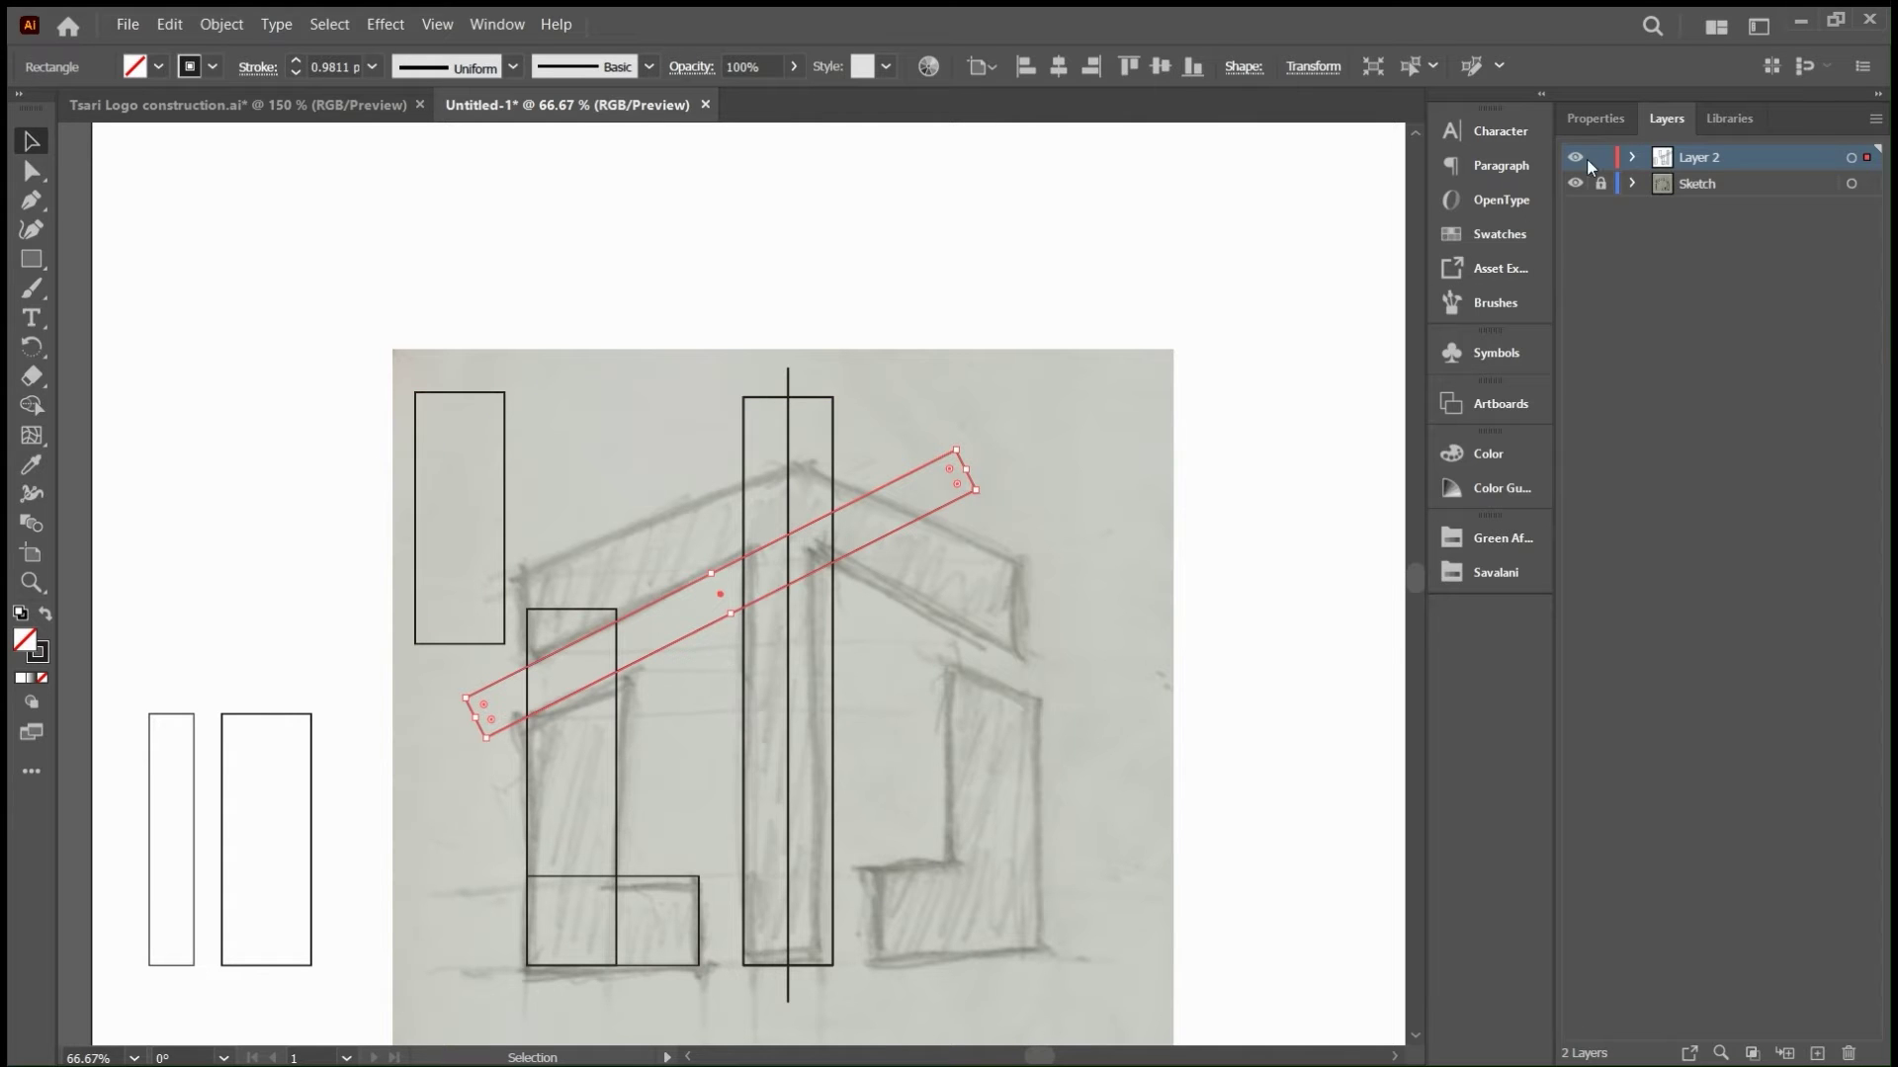
pyautogui.click(1587, 116)
pyautogui.click(1682, 290)
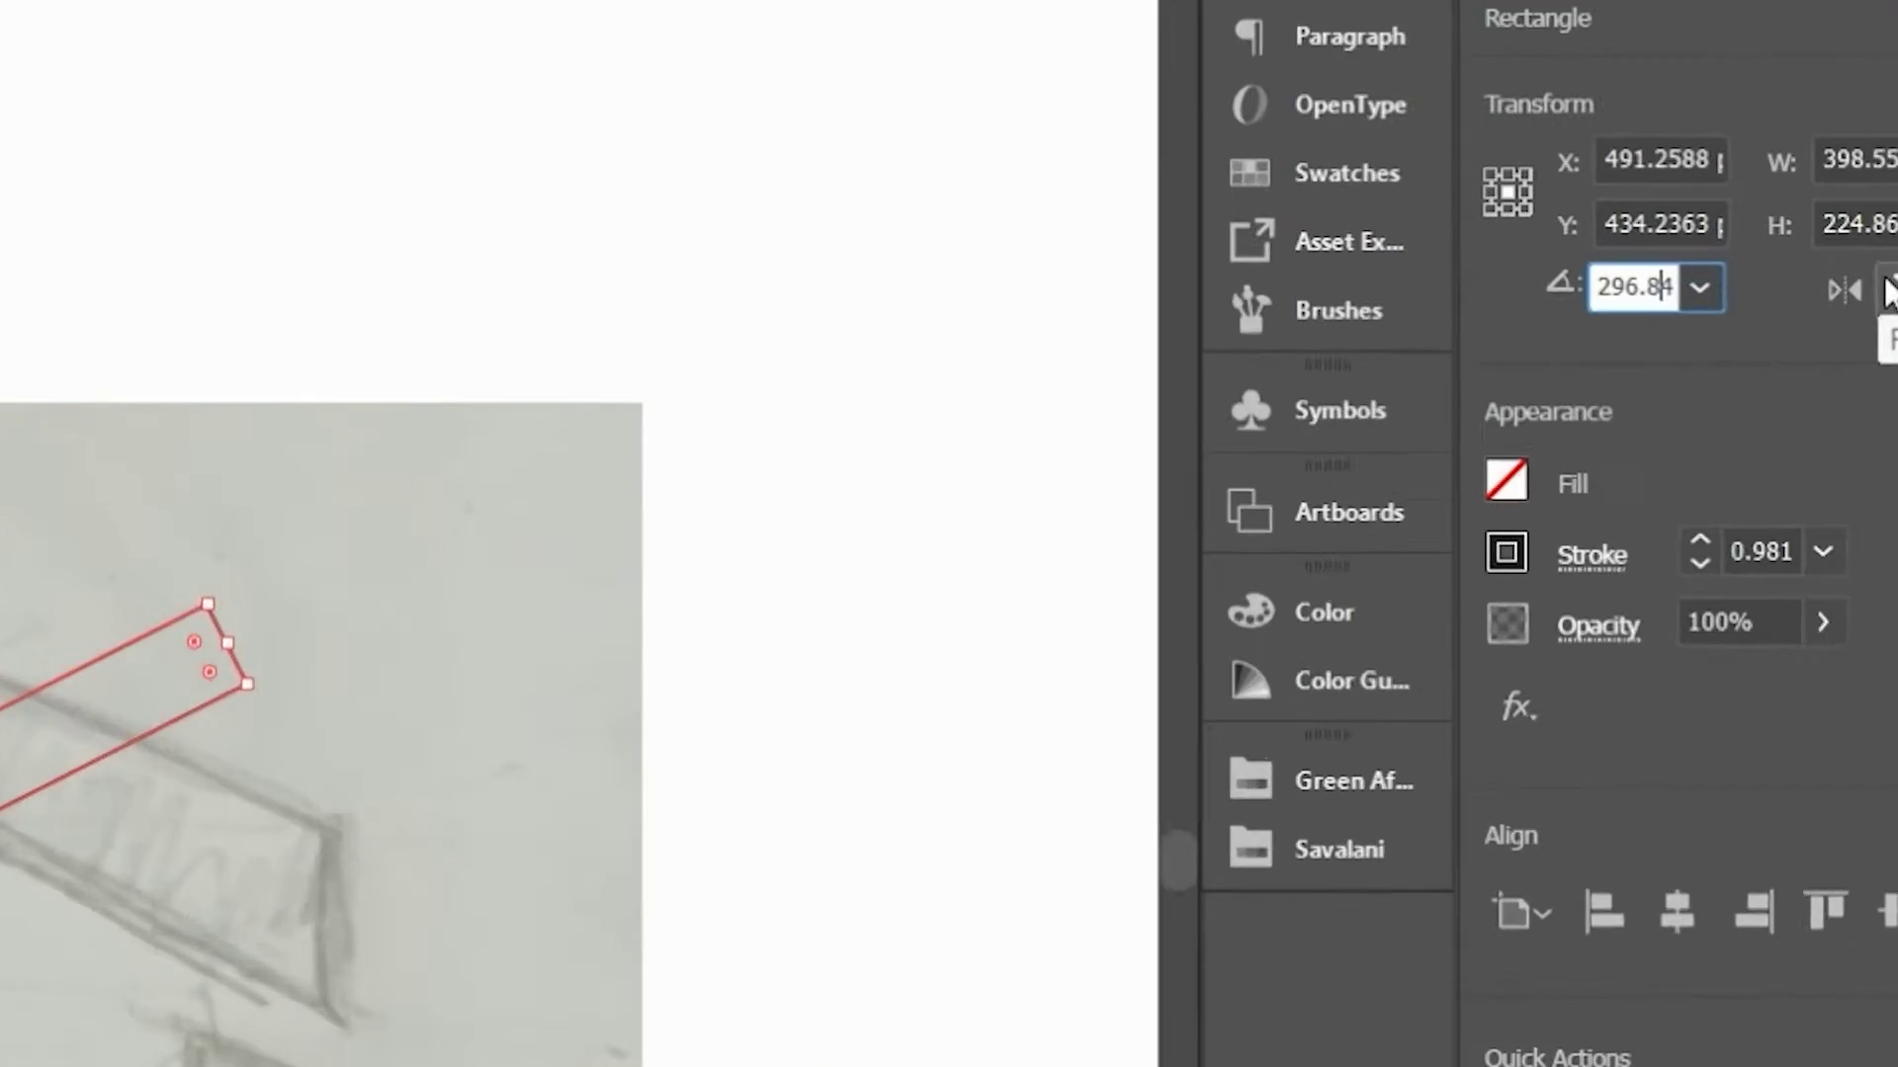
pyautogui.write('6.847')
pyautogui.press('Return')
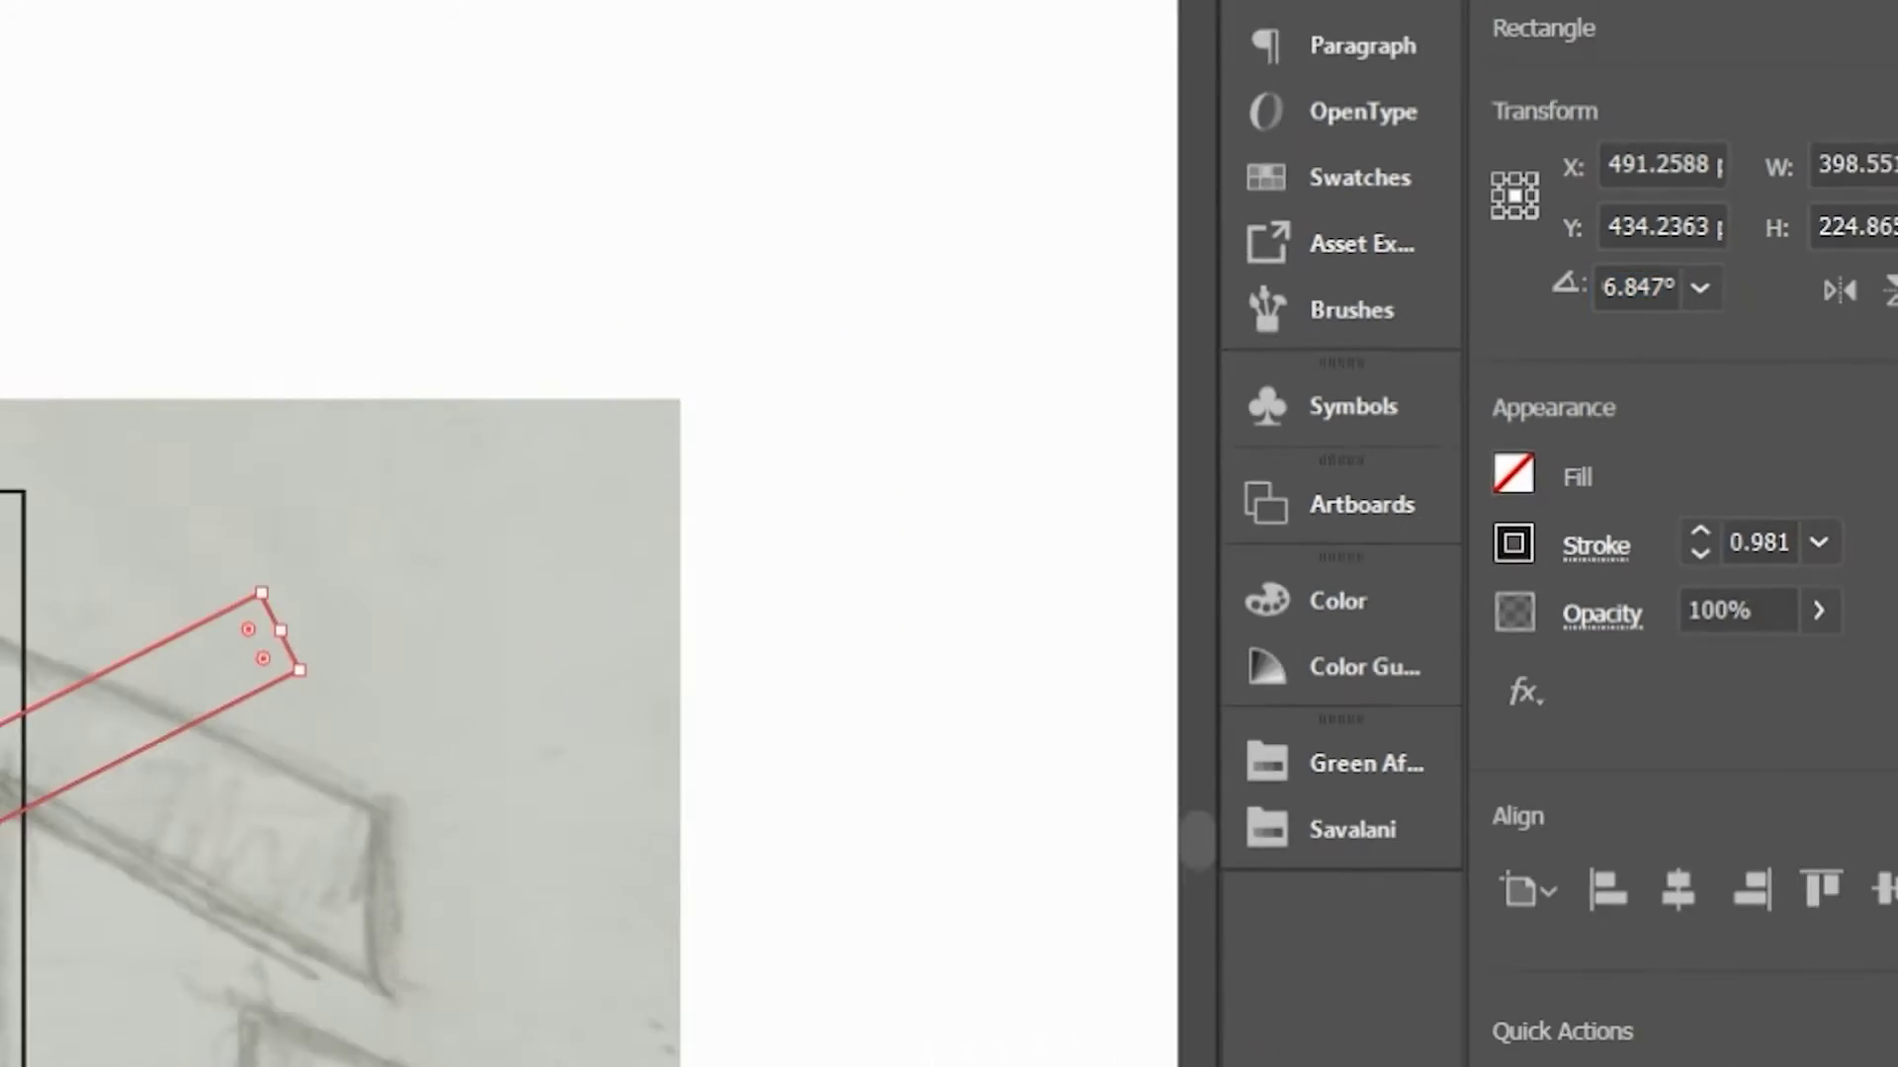
pyautogui.click(564, 452)
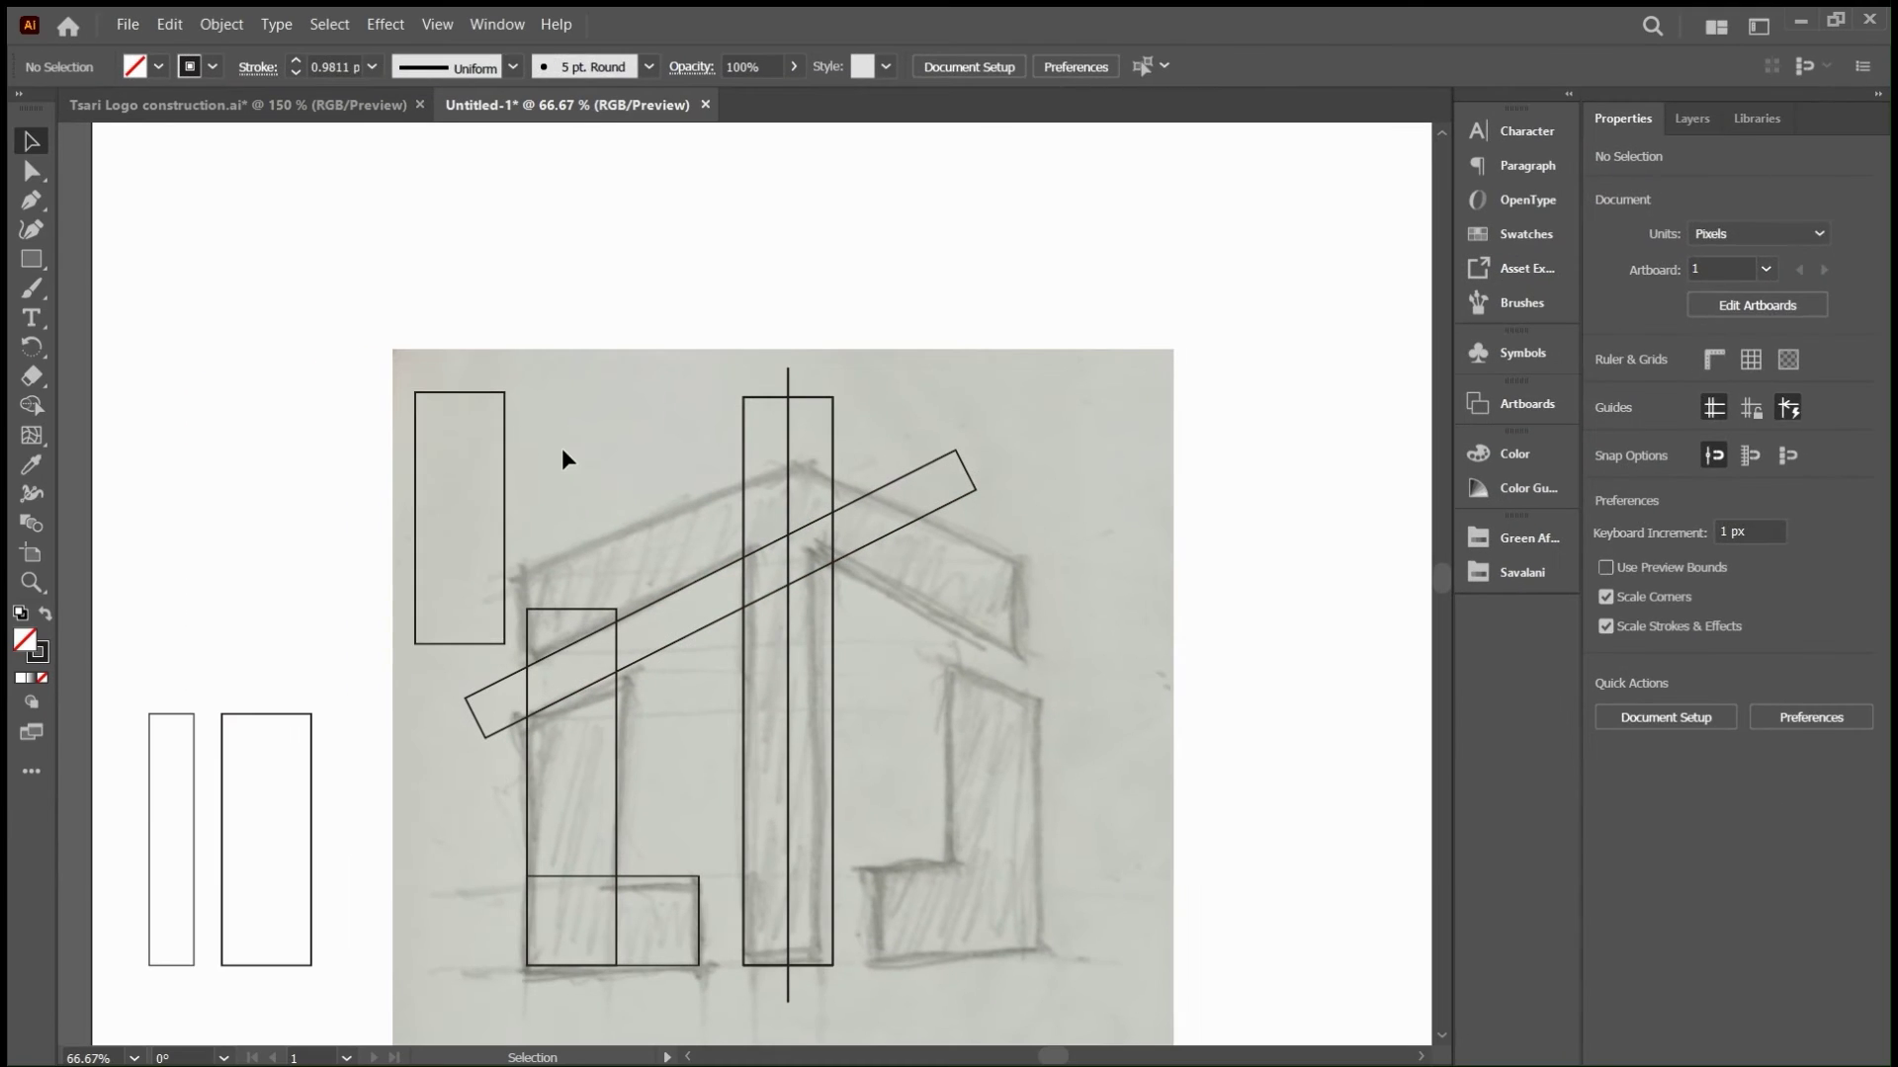
pyautogui.click(460, 514)
pyautogui.click(1662, 292)
pyautogui.write('6.847')
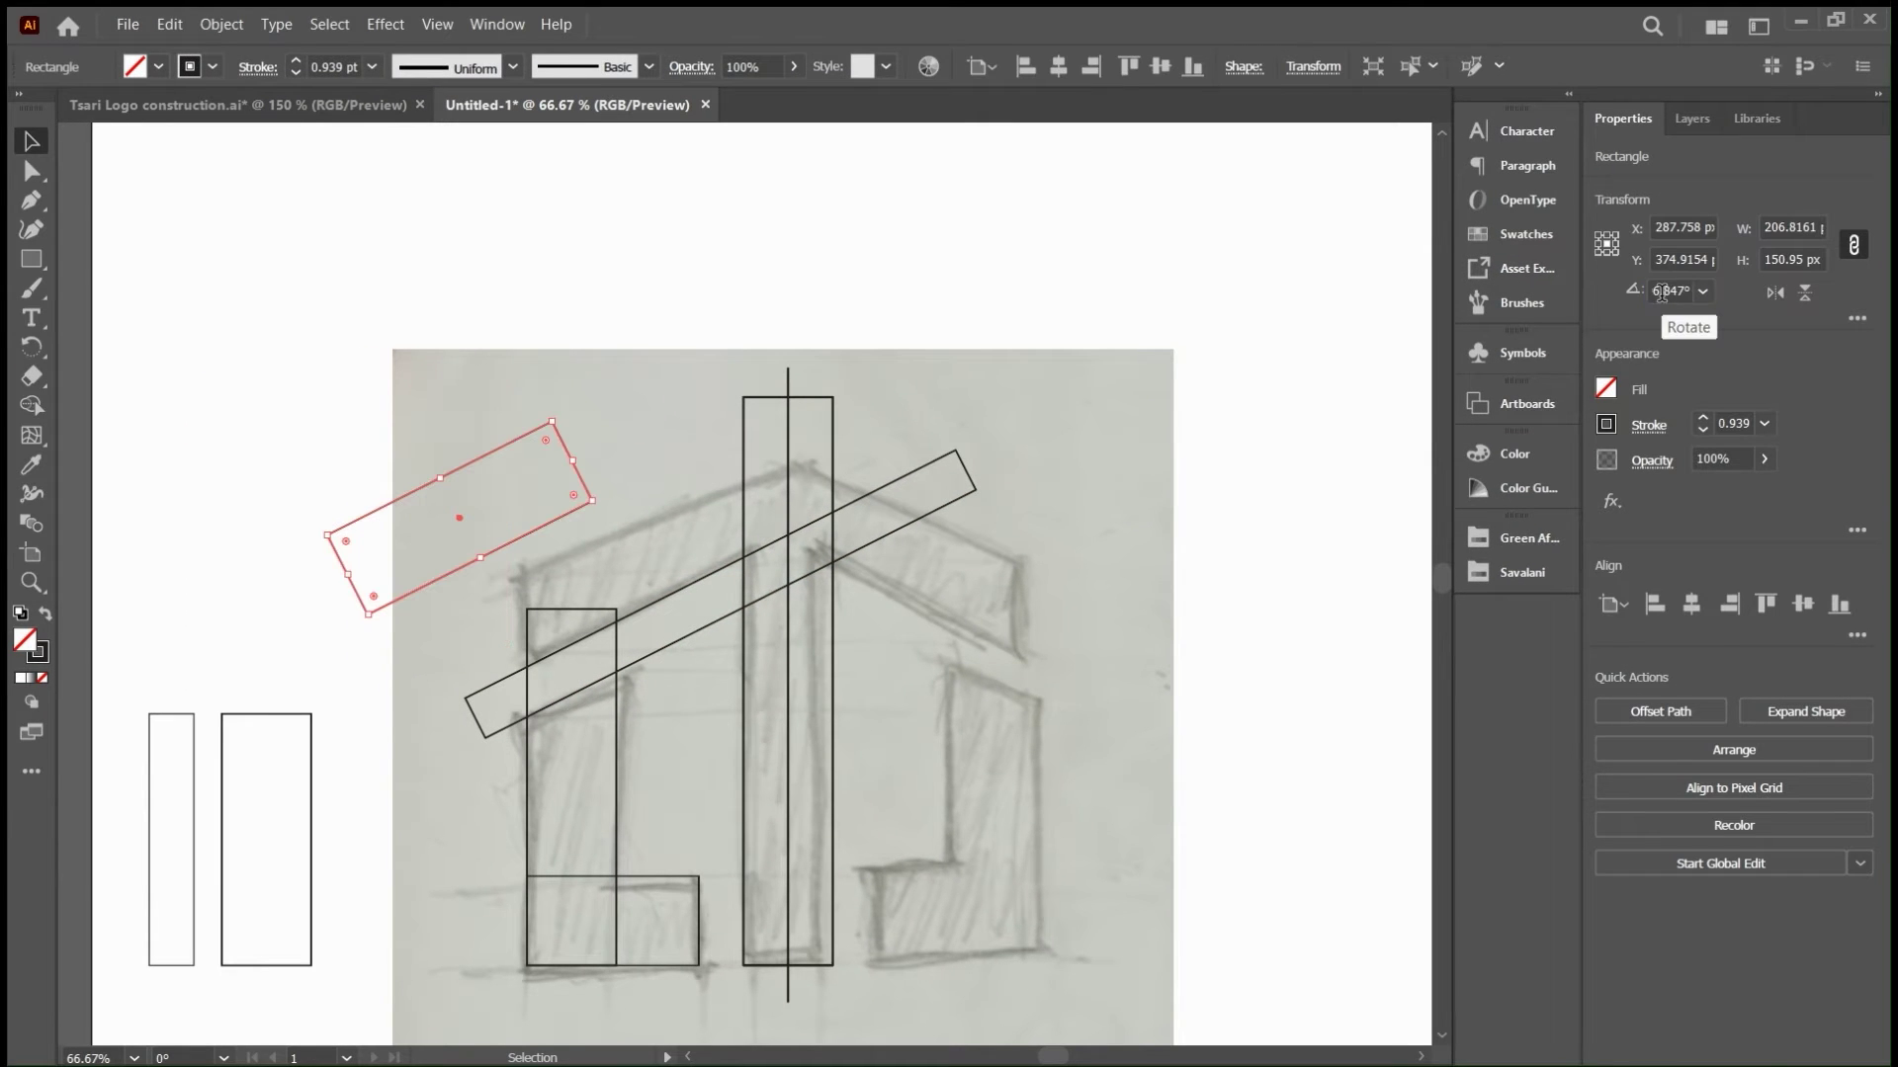
pyautogui.click(524, 520)
# - Snap the tilted rectangle's lower edge onto the roof bar's upper edge in Outline mode
pyautogui.hotkey('ctrl', '+')
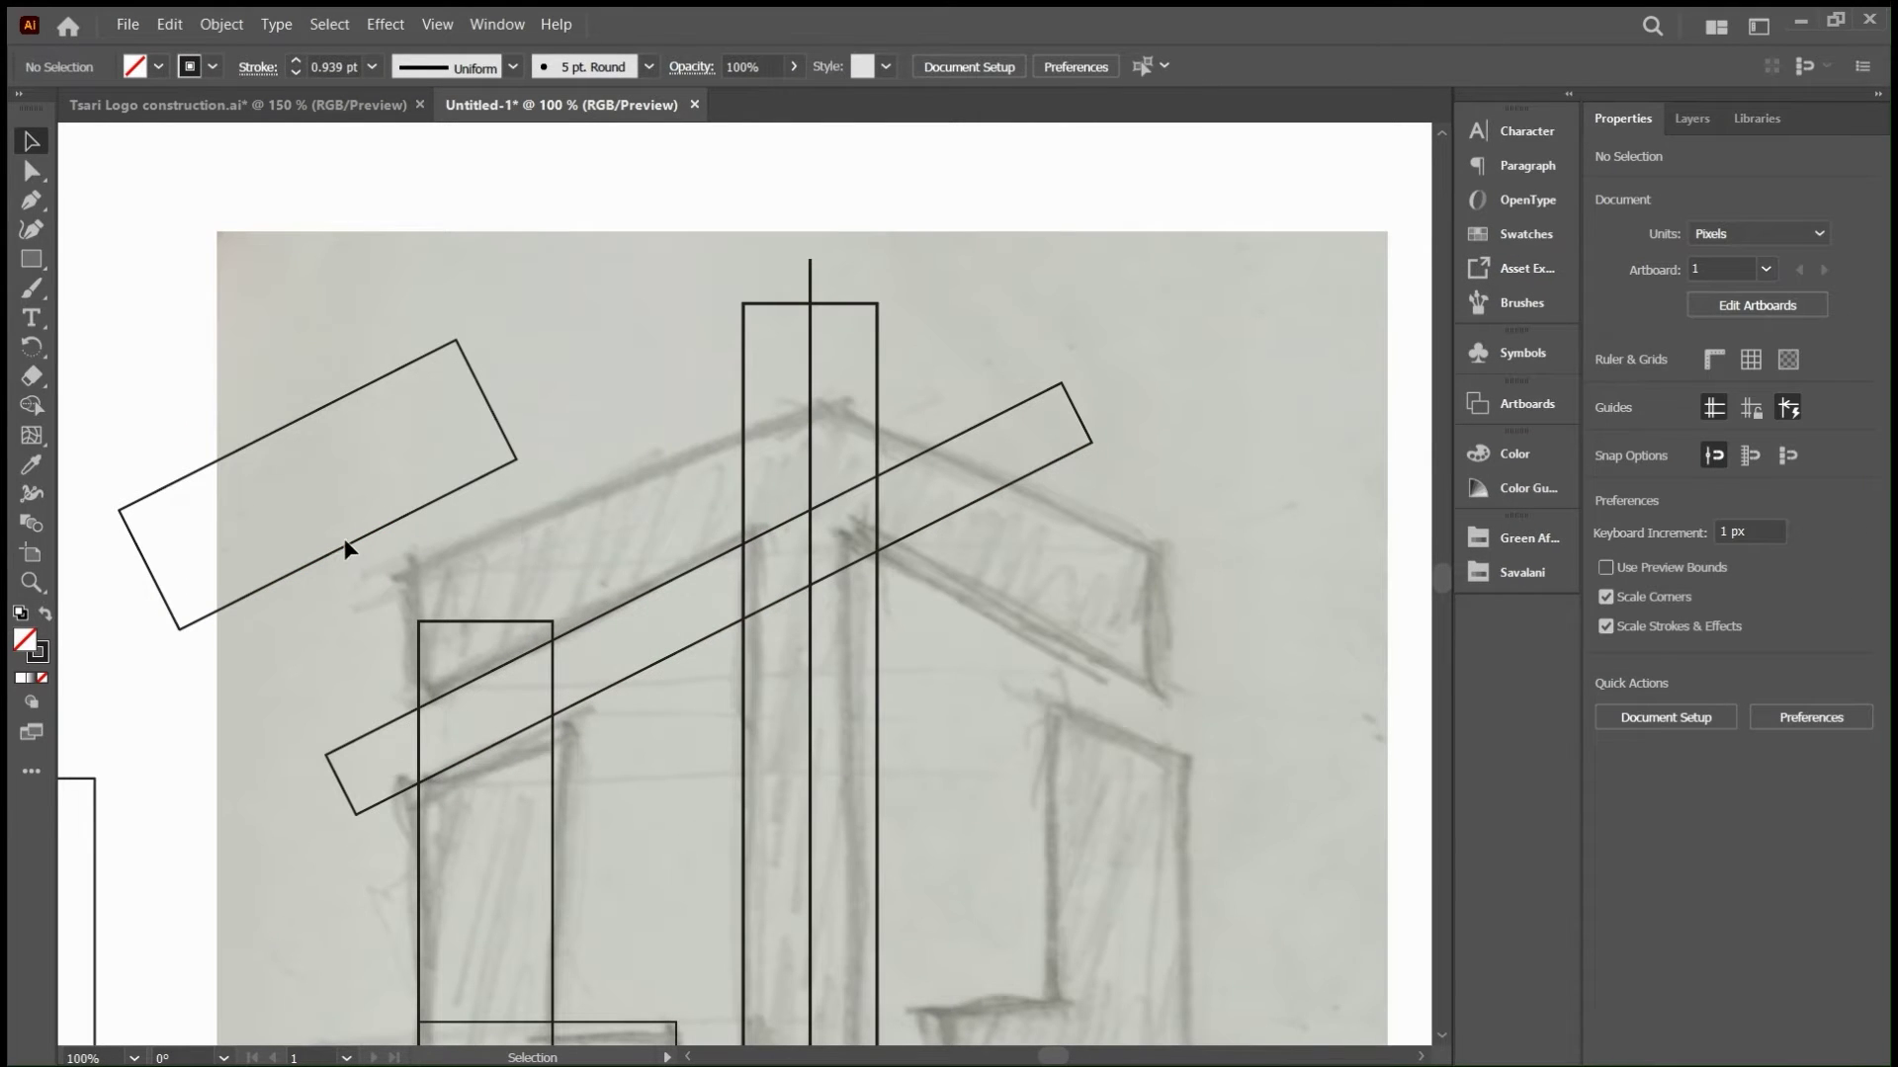
pyautogui.moveTo(346, 550); pyautogui.dragTo(518, 656)
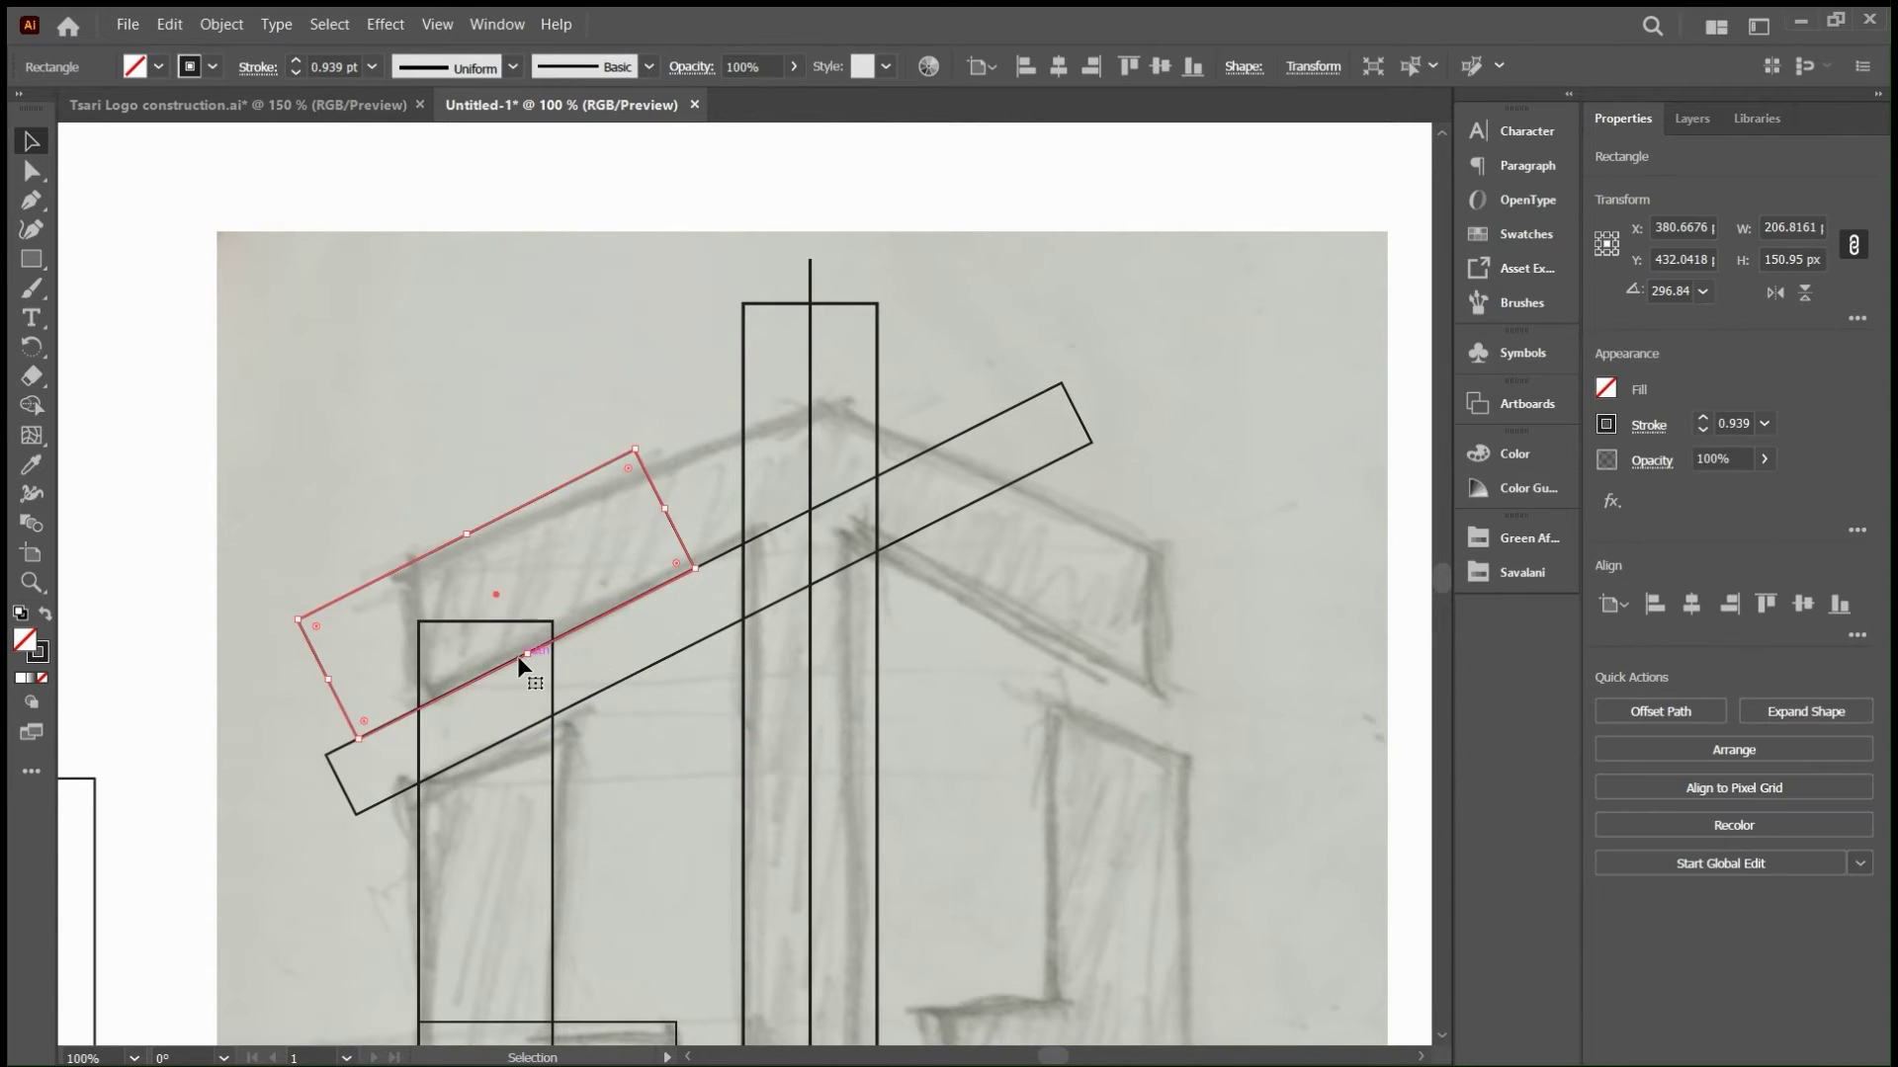
pyautogui.hotkey('ctrl', '+')
pyautogui.hotkey('ctrl', '+')
pyautogui.hotkey('ctrl', '+')
pyautogui.hotkey('ctrl', '+')
pyautogui.click(1099, 626)
pyautogui.hotkey('ctrl', 'y')
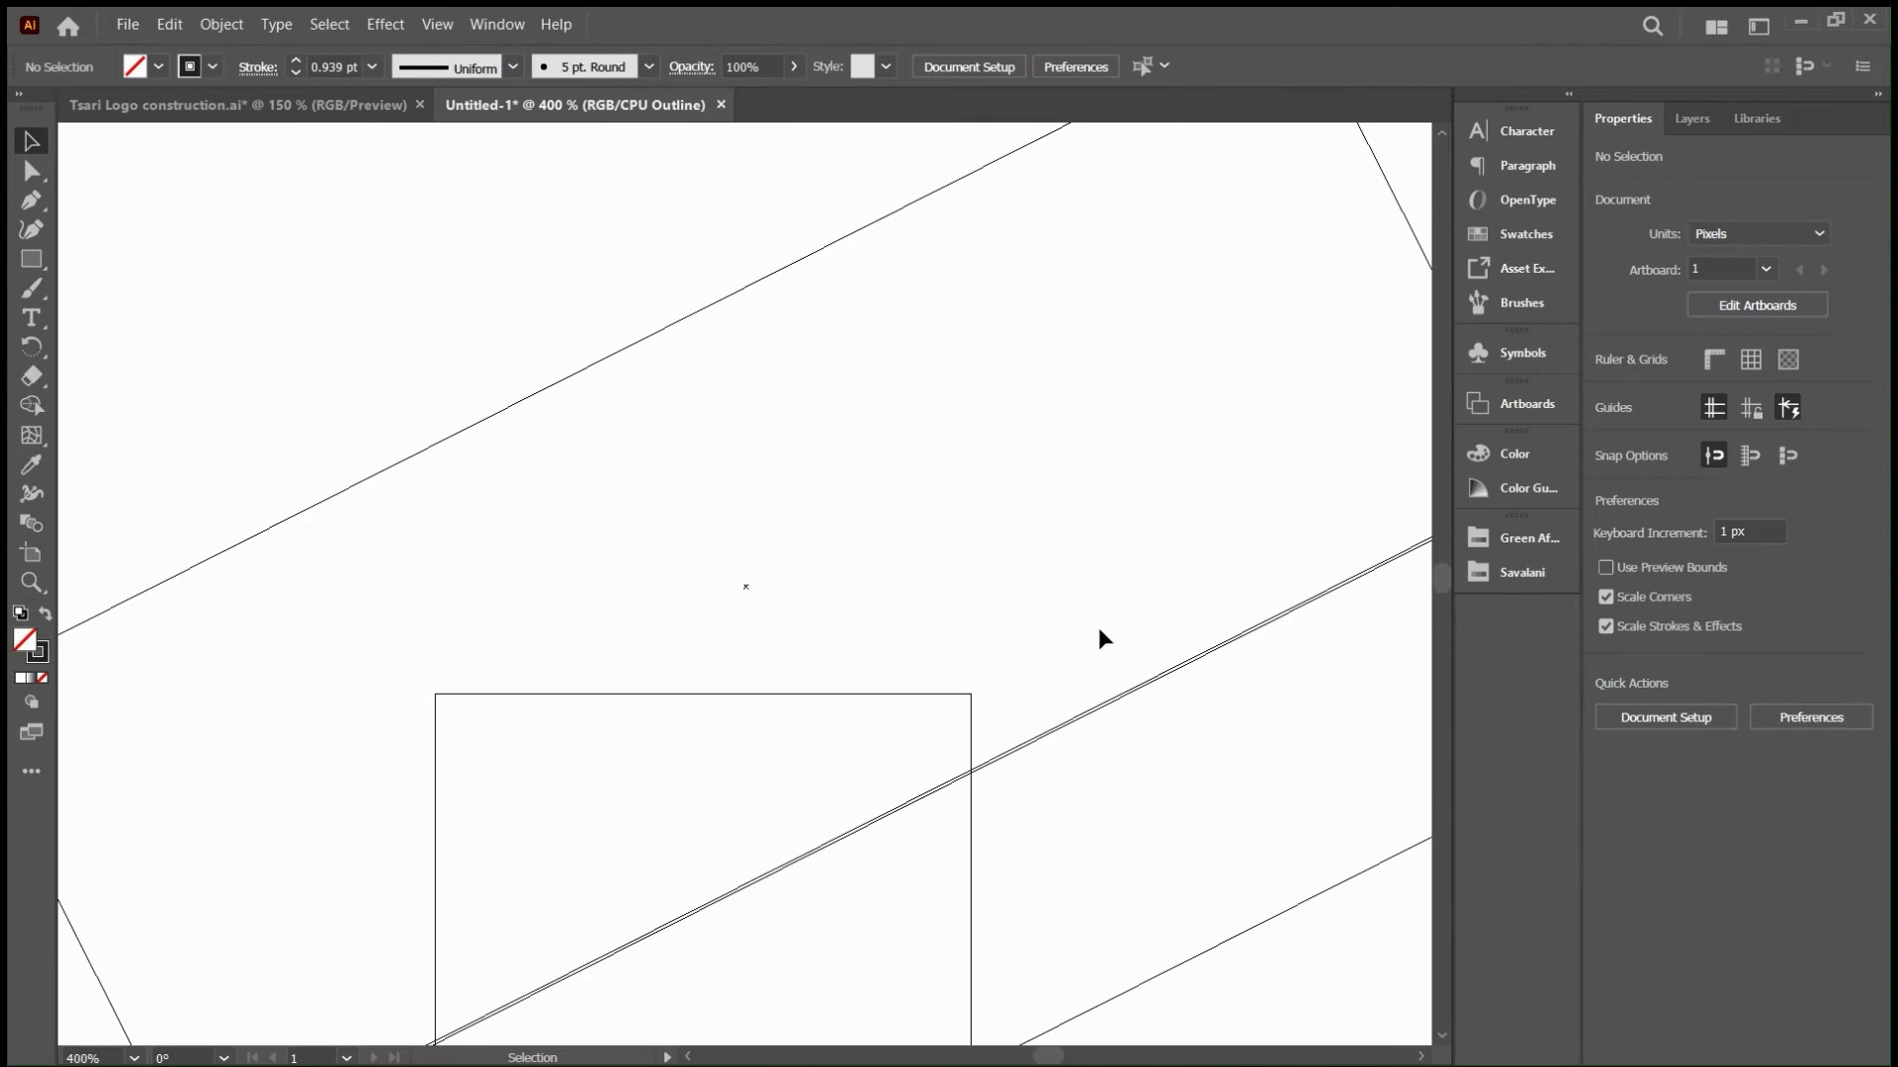
pyautogui.click(1110, 689)
pyautogui.scroll(10, 1110, 689)
pyautogui.click(1173, 720)
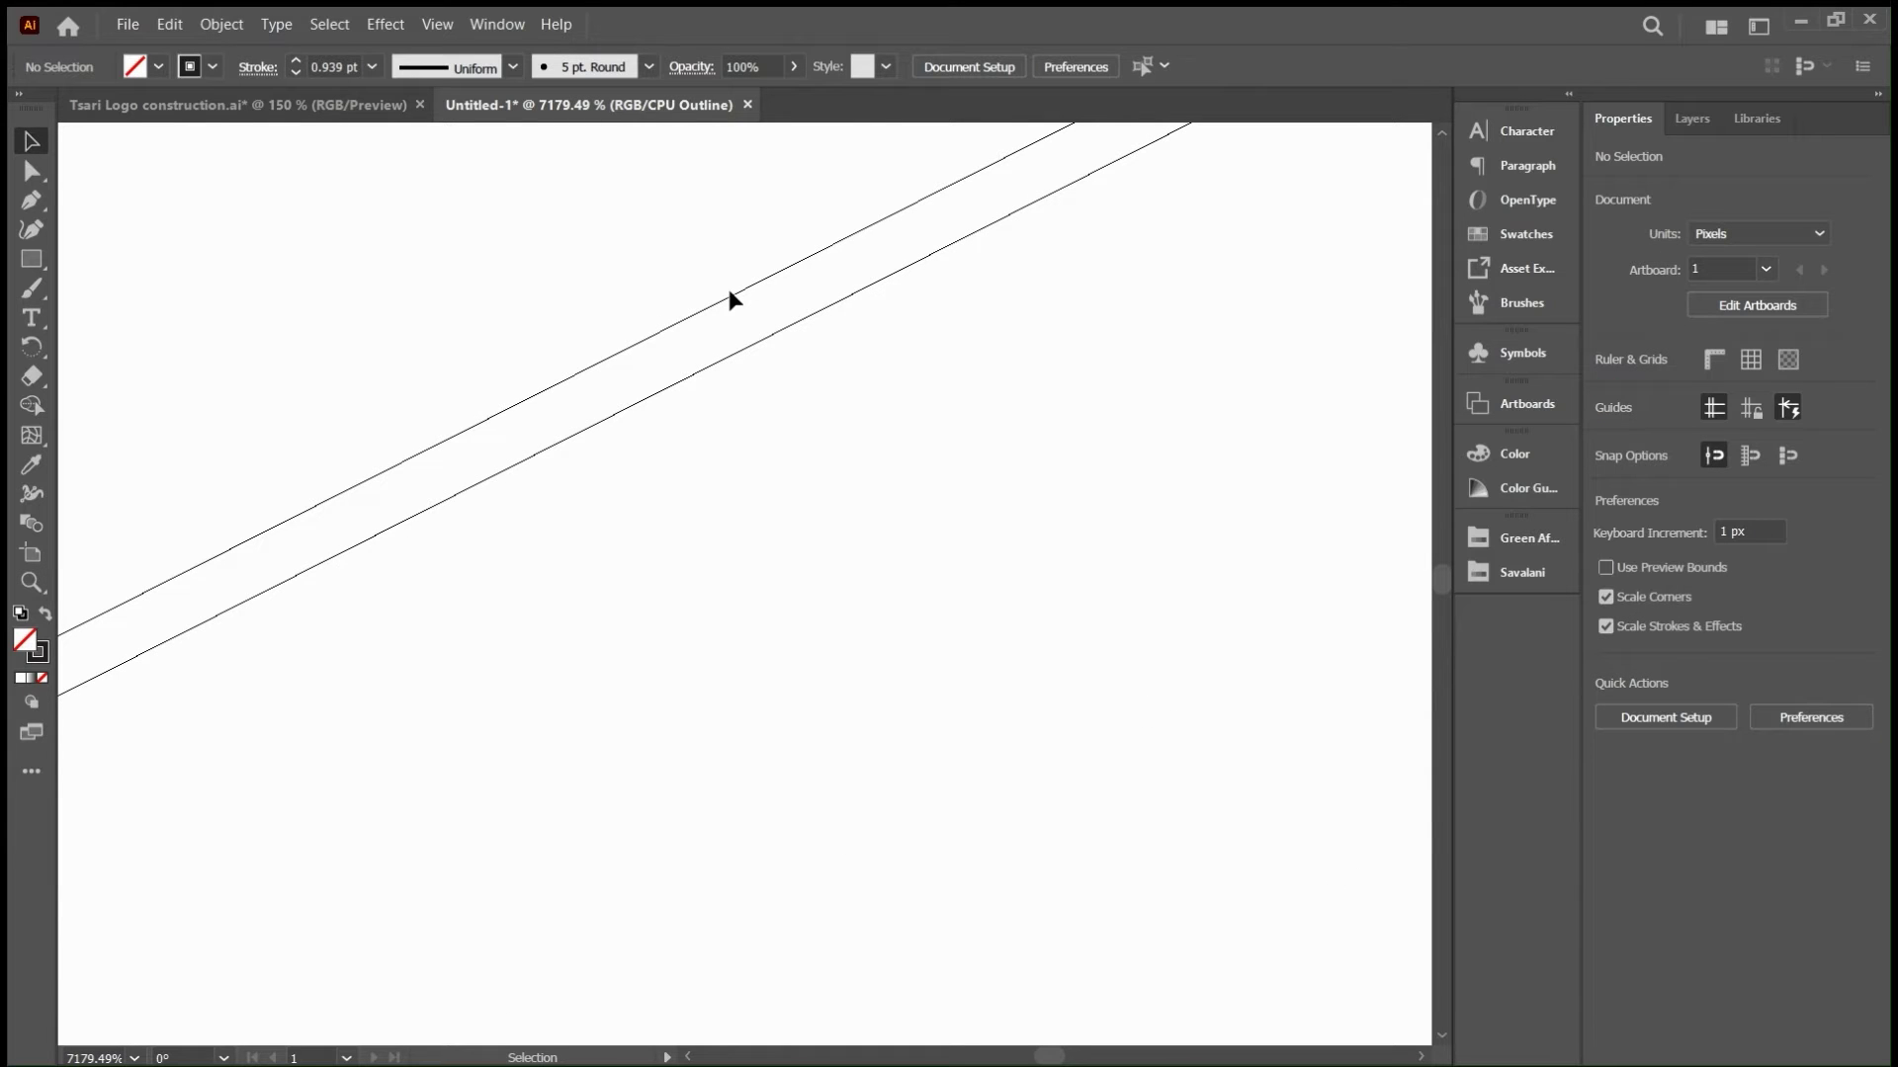
pyautogui.moveTo(728, 291); pyautogui.dragTo(754, 352)
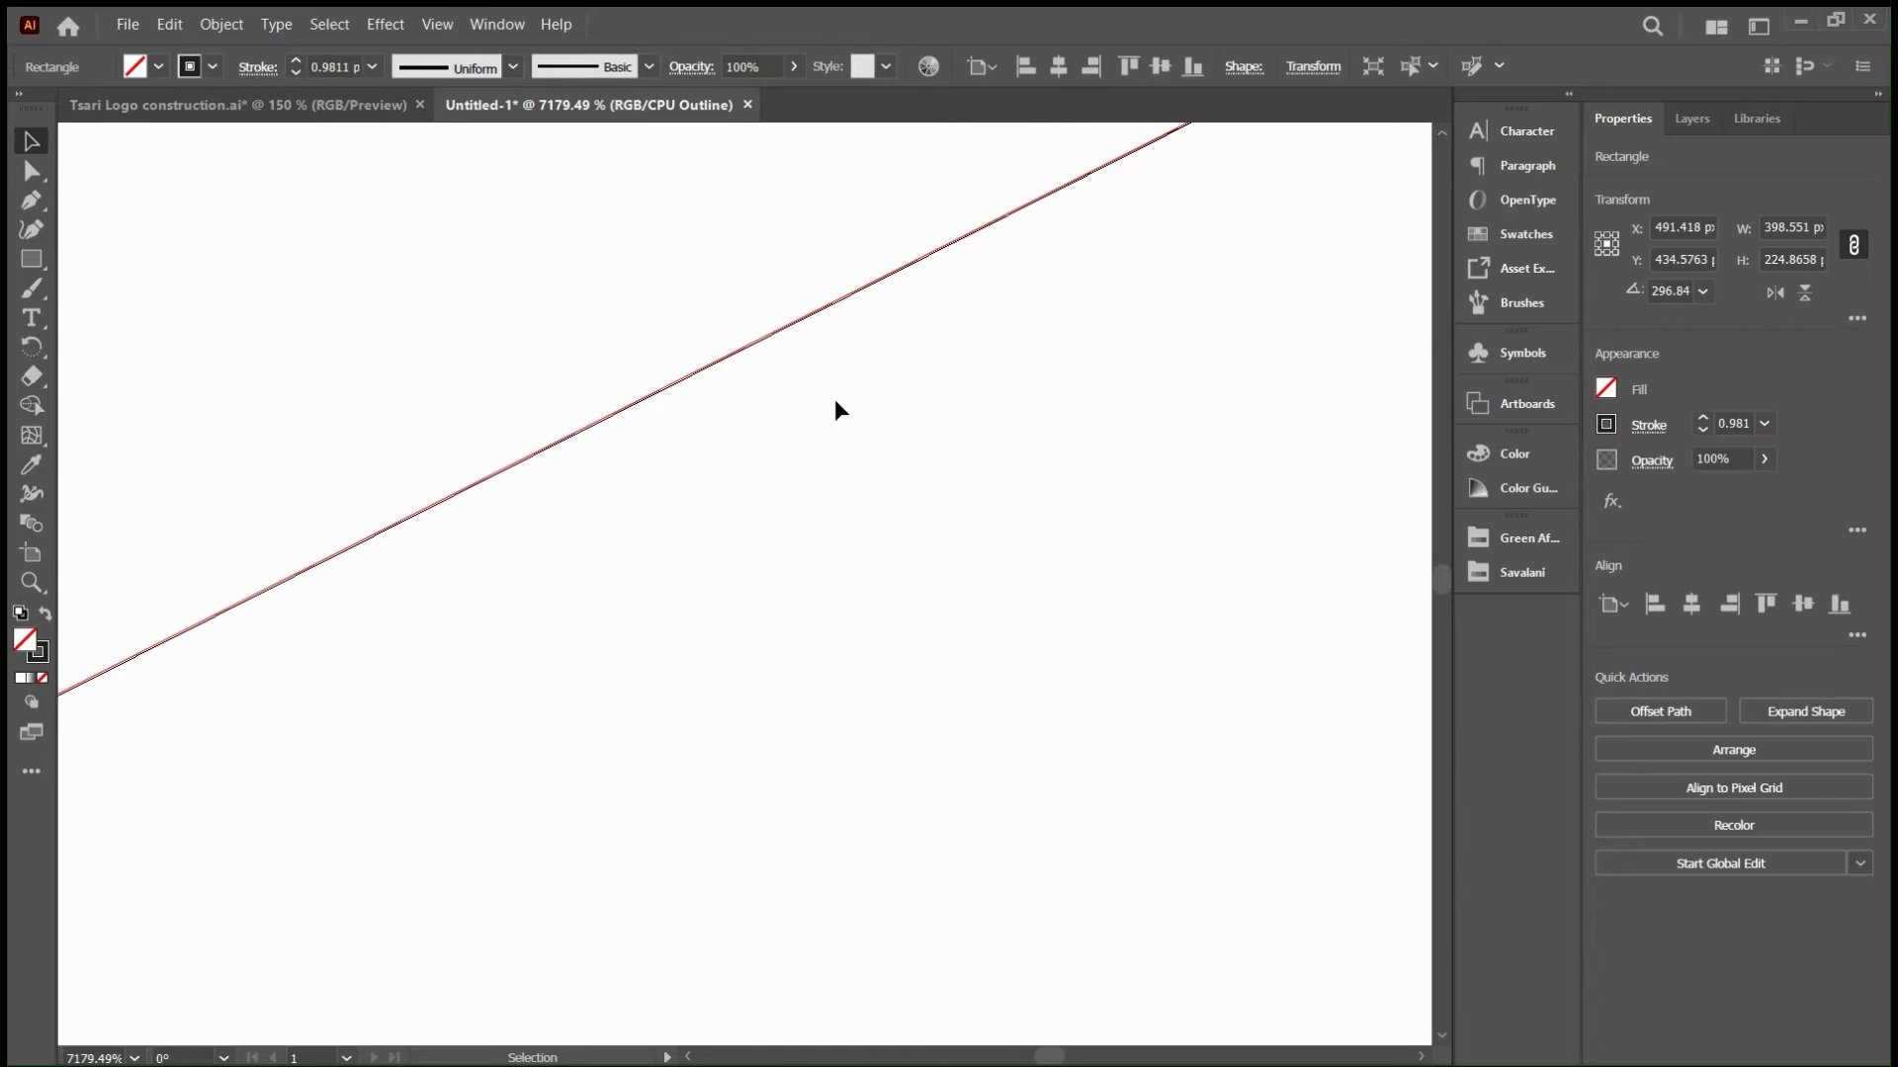
pyautogui.hotkey('ctrl', 'shift', 'a')
pyautogui.hotkey('ctrl', '1')
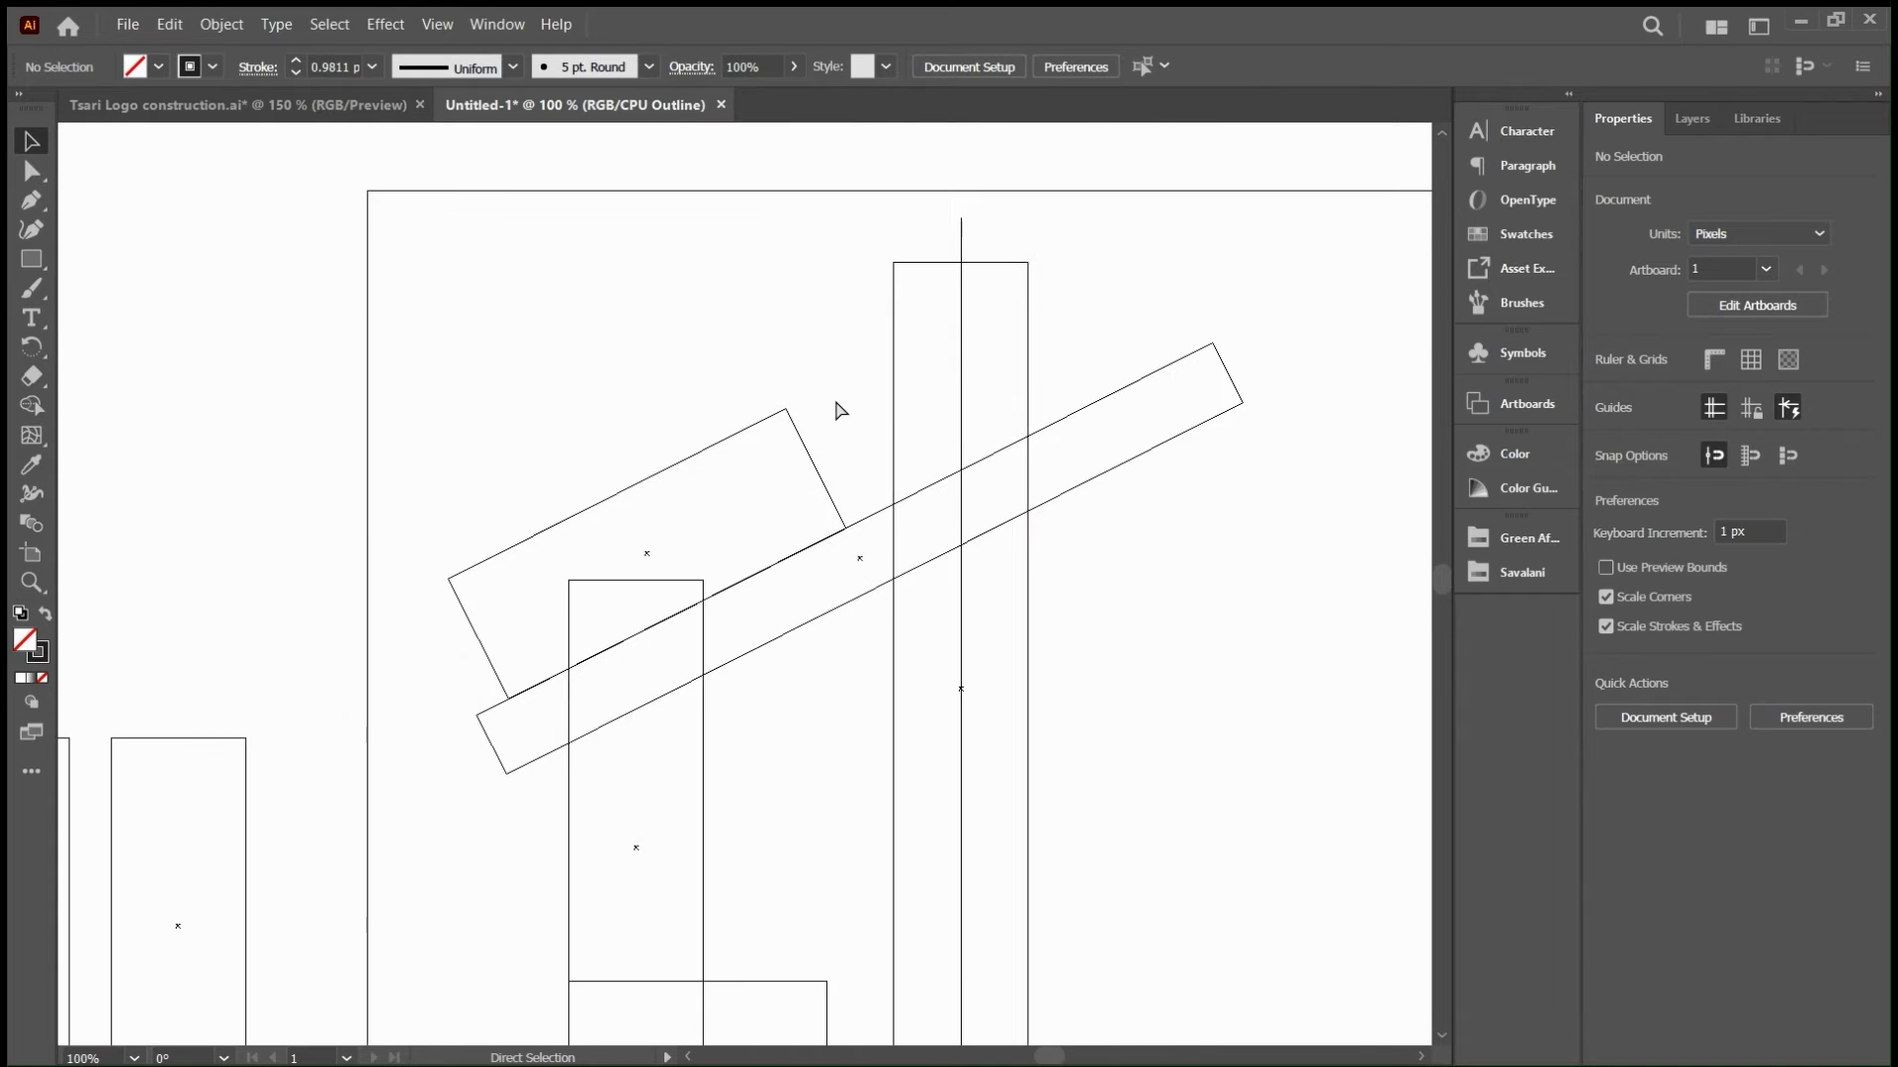
# - Lengthen the upper tilted rectangle along the slope past the central stem
pyautogui.hotkey('ctrl', 'y')
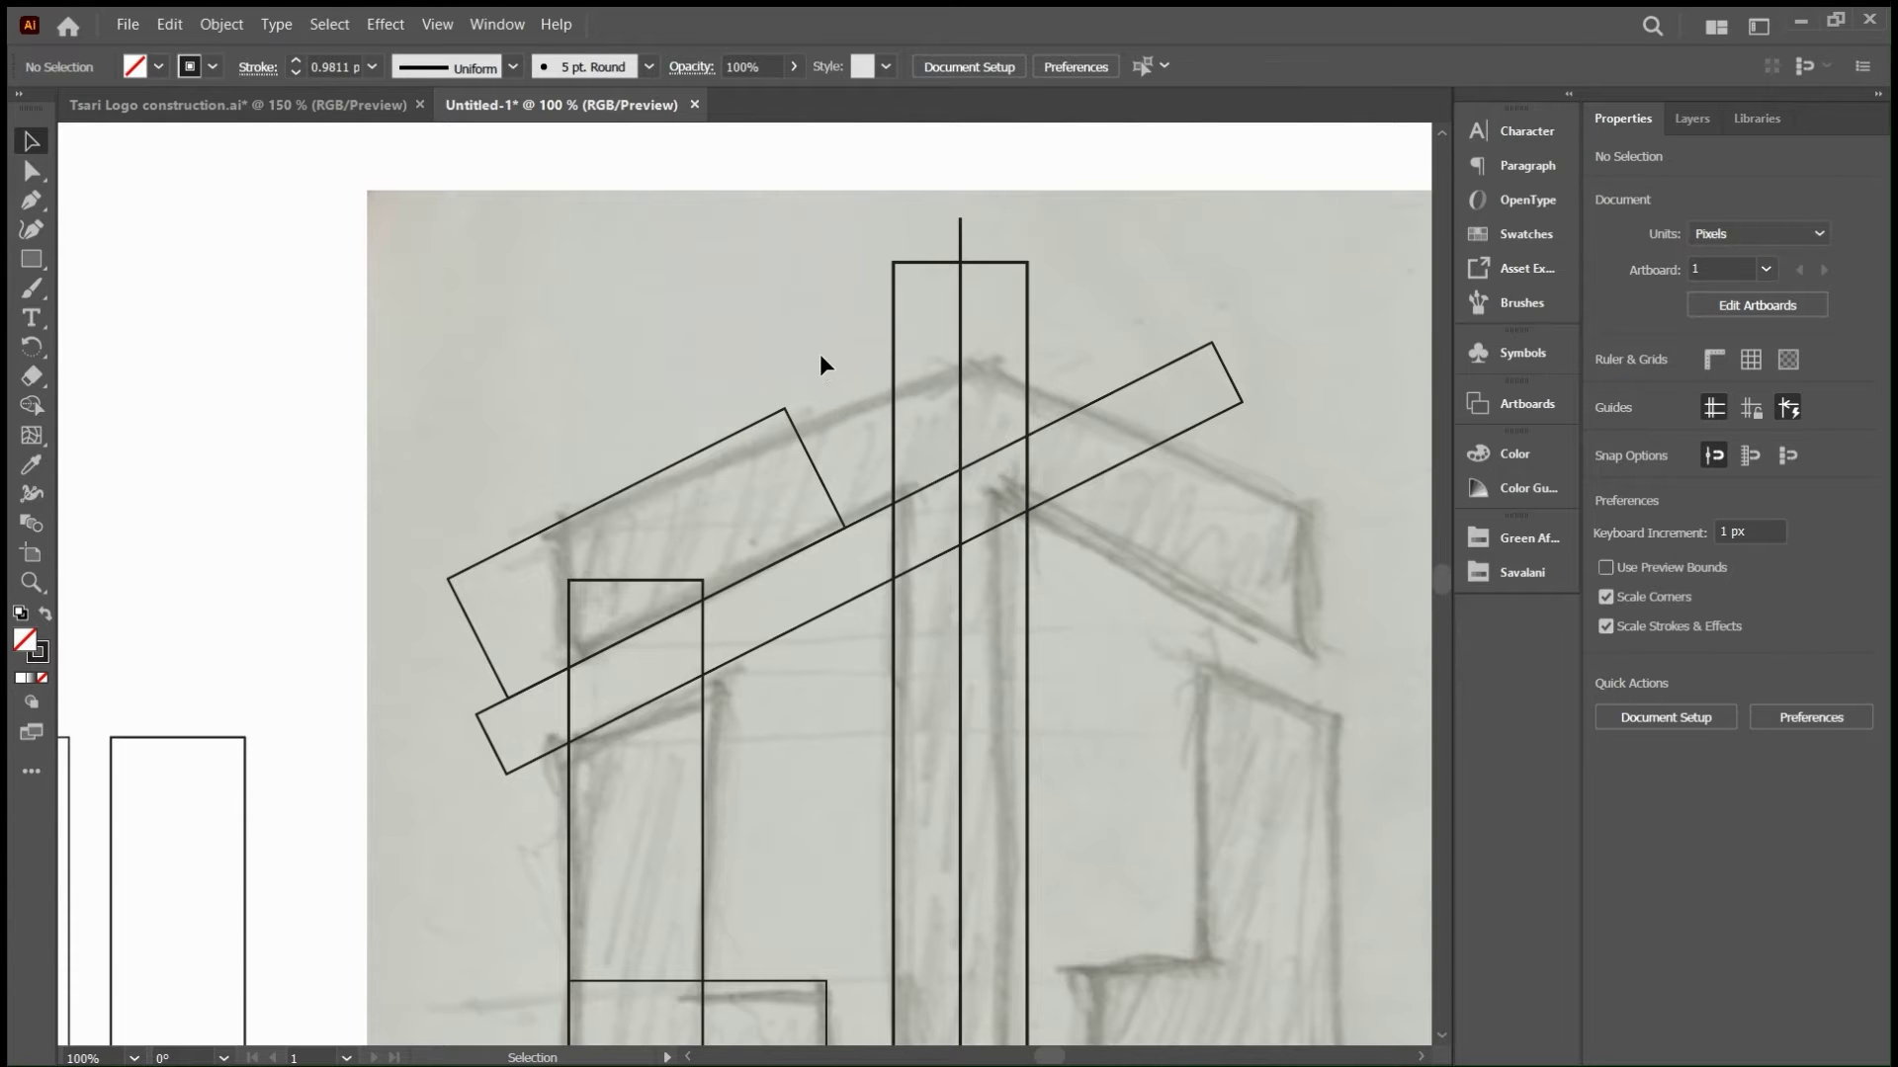
pyautogui.click(814, 461)
pyautogui.moveTo(818, 465); pyautogui.dragTo(1052, 324)
pyautogui.click(1169, 289)
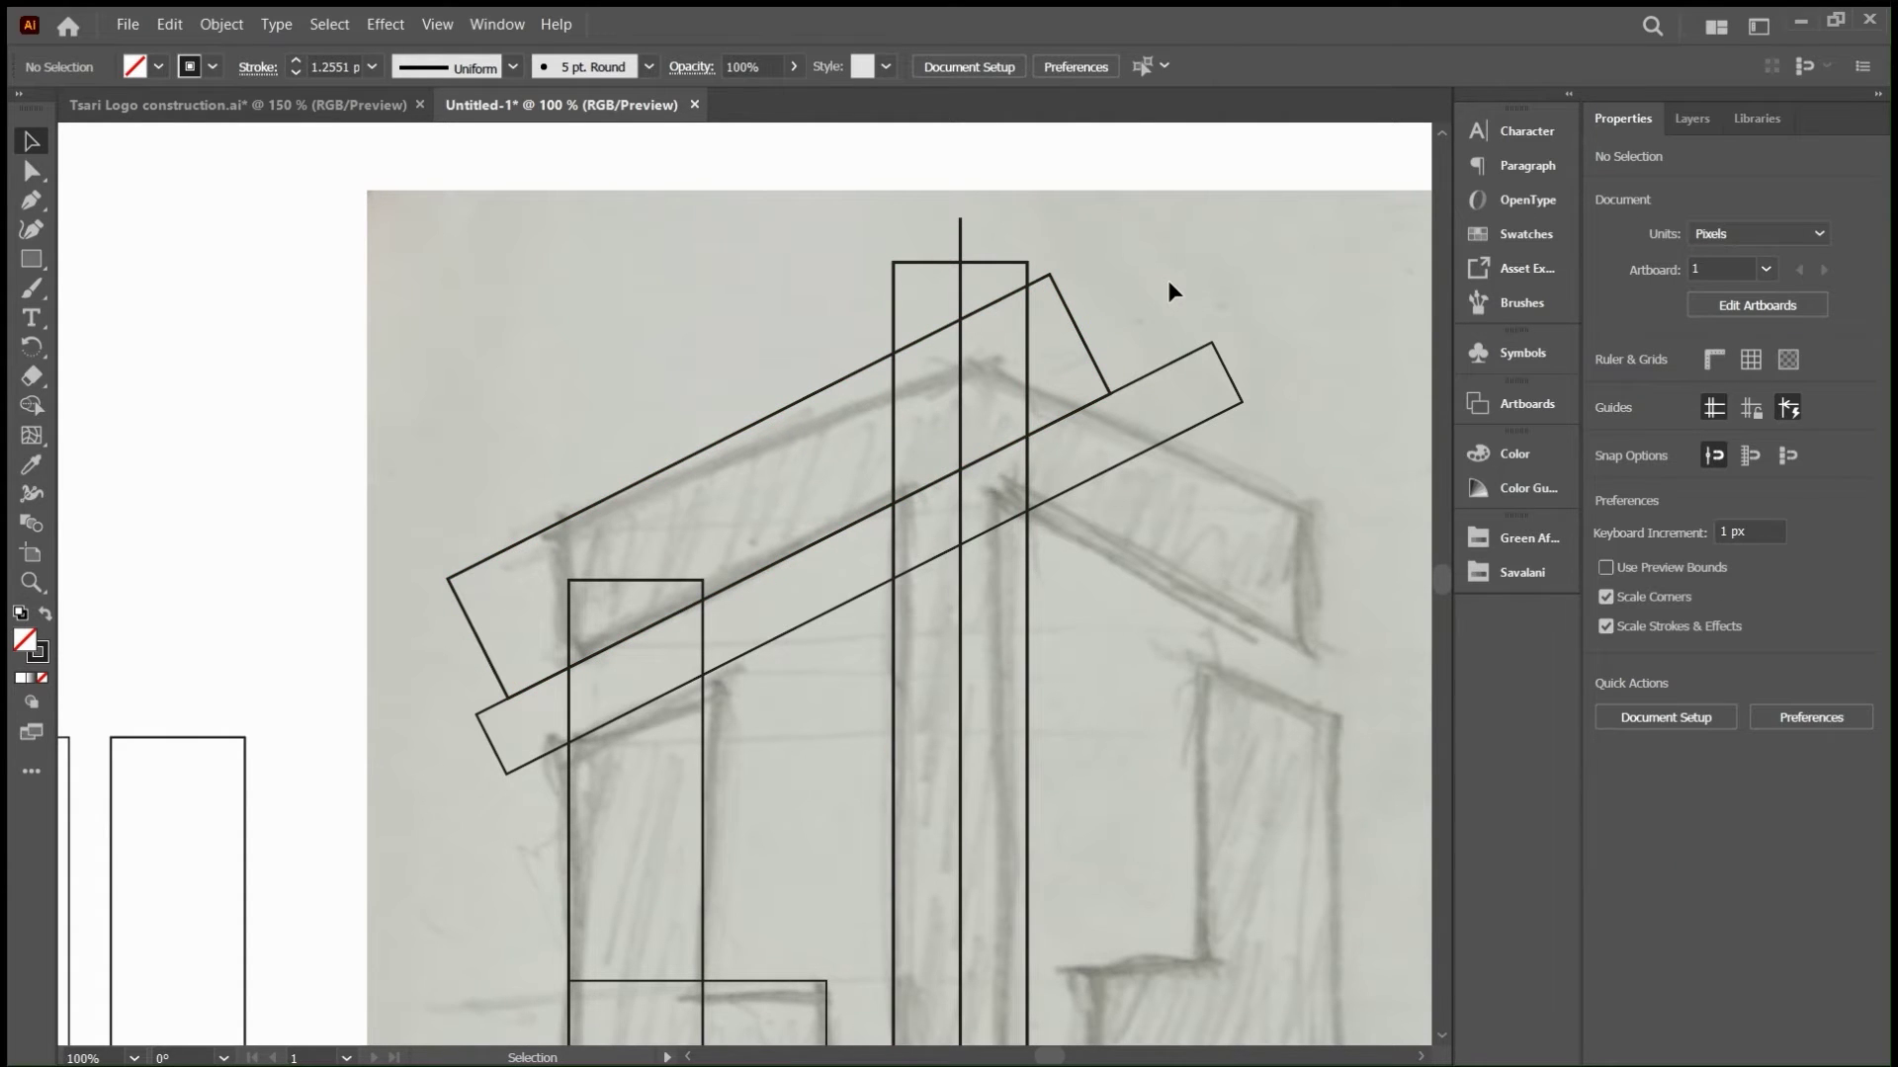
# - Extend the left vertical rectangle above the roof and select the left-side shapes at 66.67% zoom
pyautogui.click(678, 583)
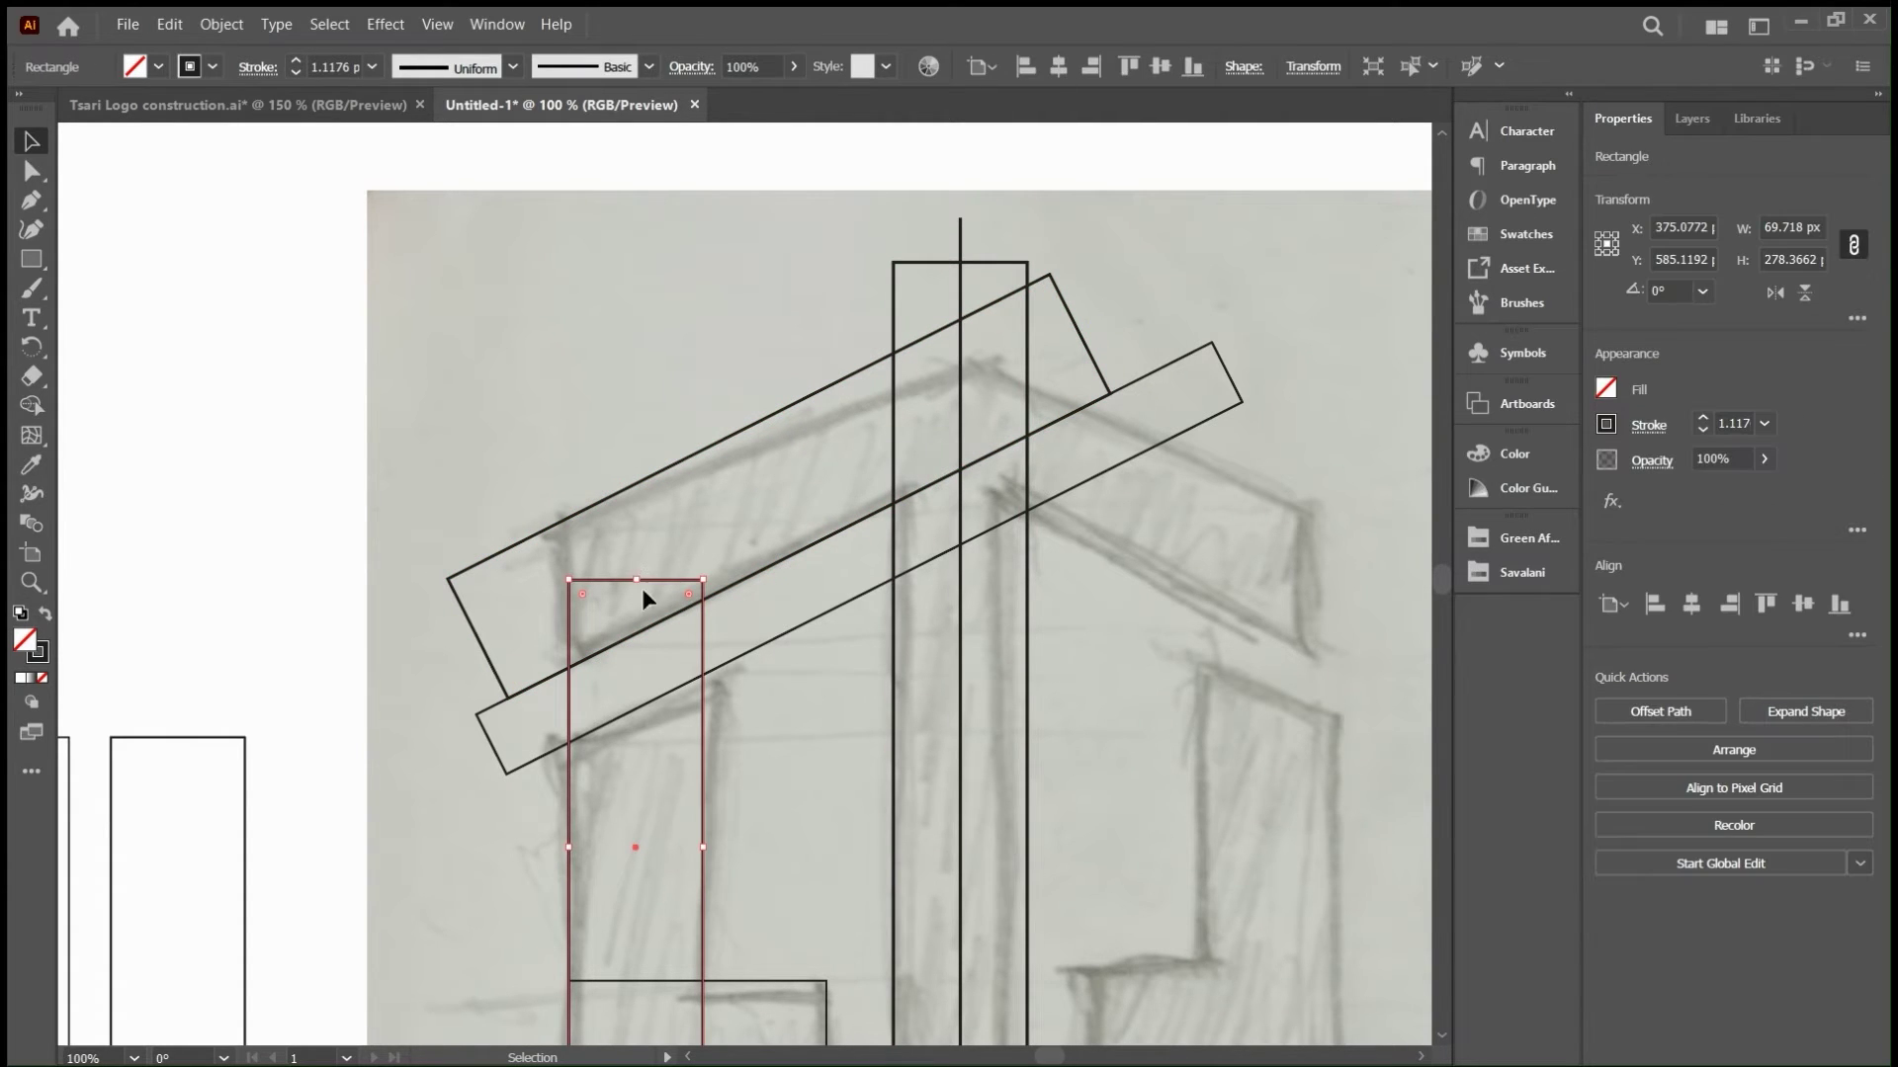
pyautogui.moveTo(635, 581); pyautogui.dragTo(636, 407)
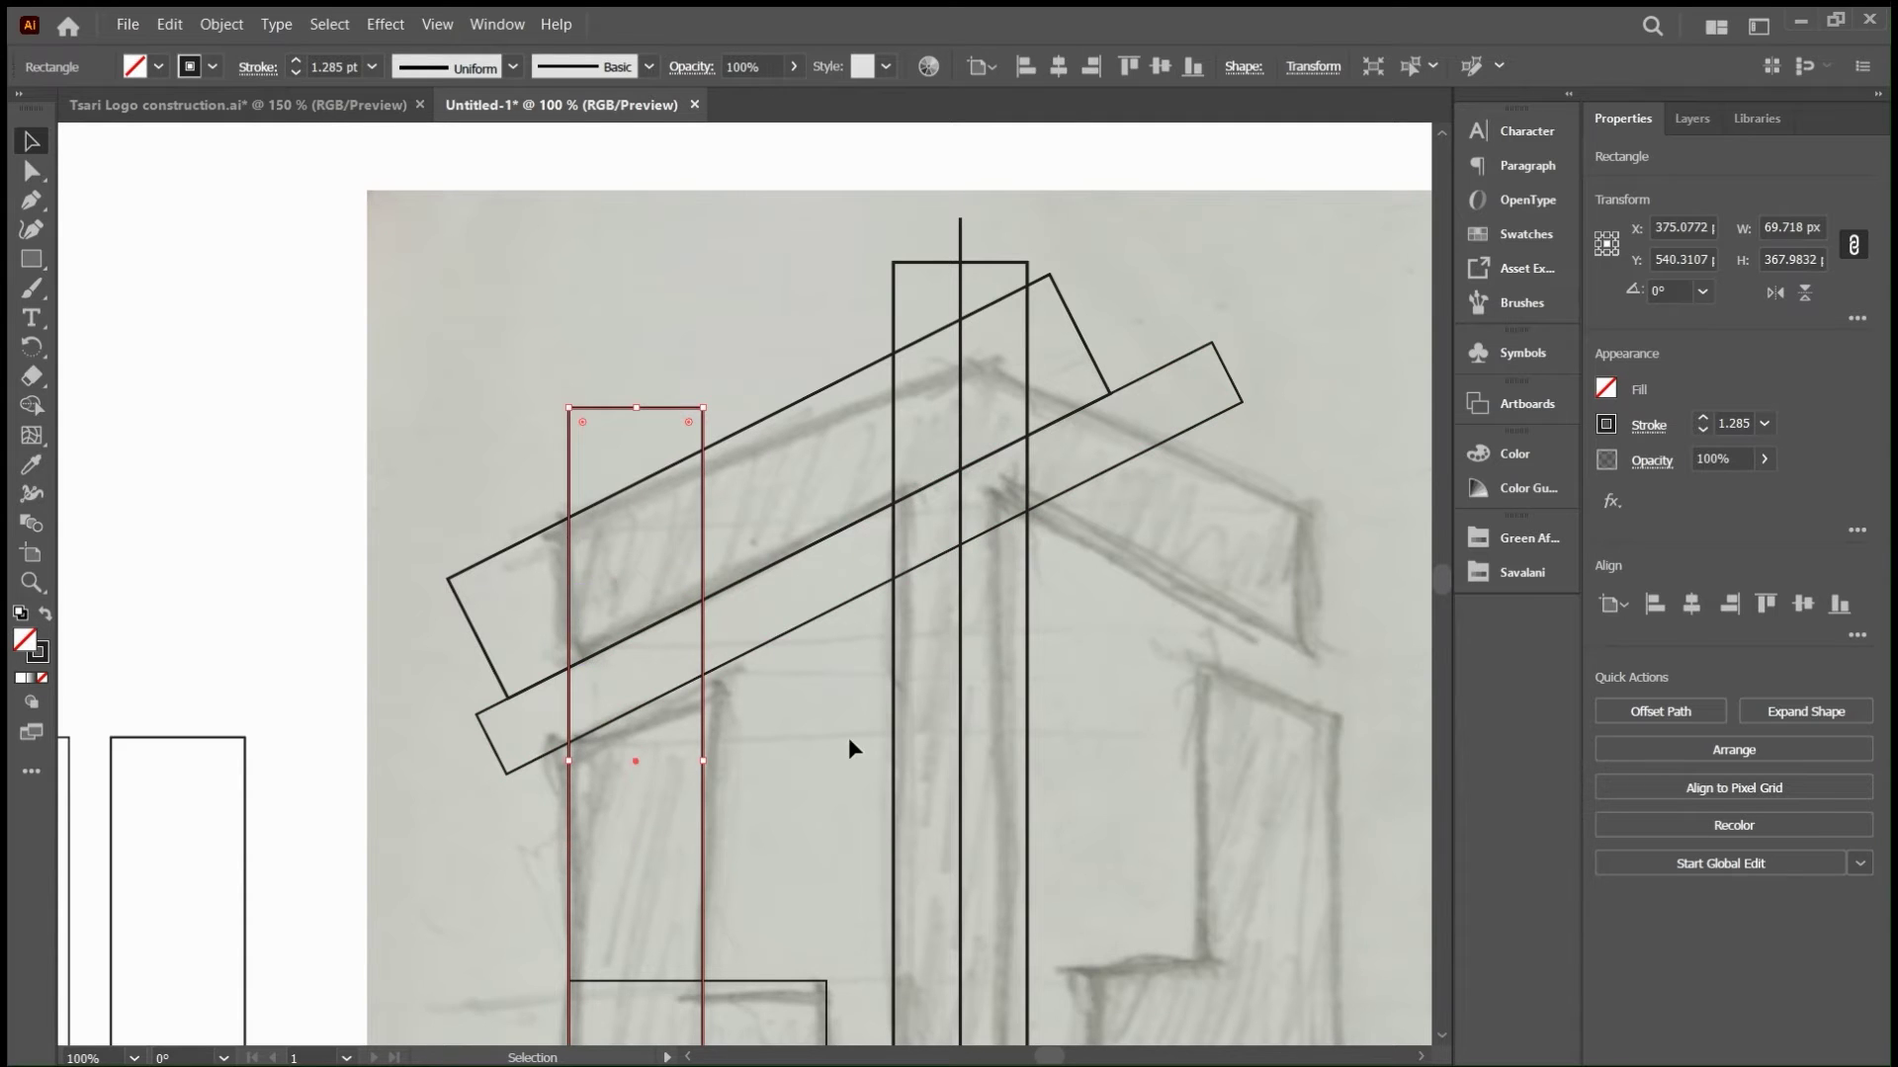
pyautogui.click(848, 738)
pyautogui.hotkey('ctrl', '0')
pyautogui.hotkey('ctrl', '+')
pyautogui.hotkey('ctrl', '+')
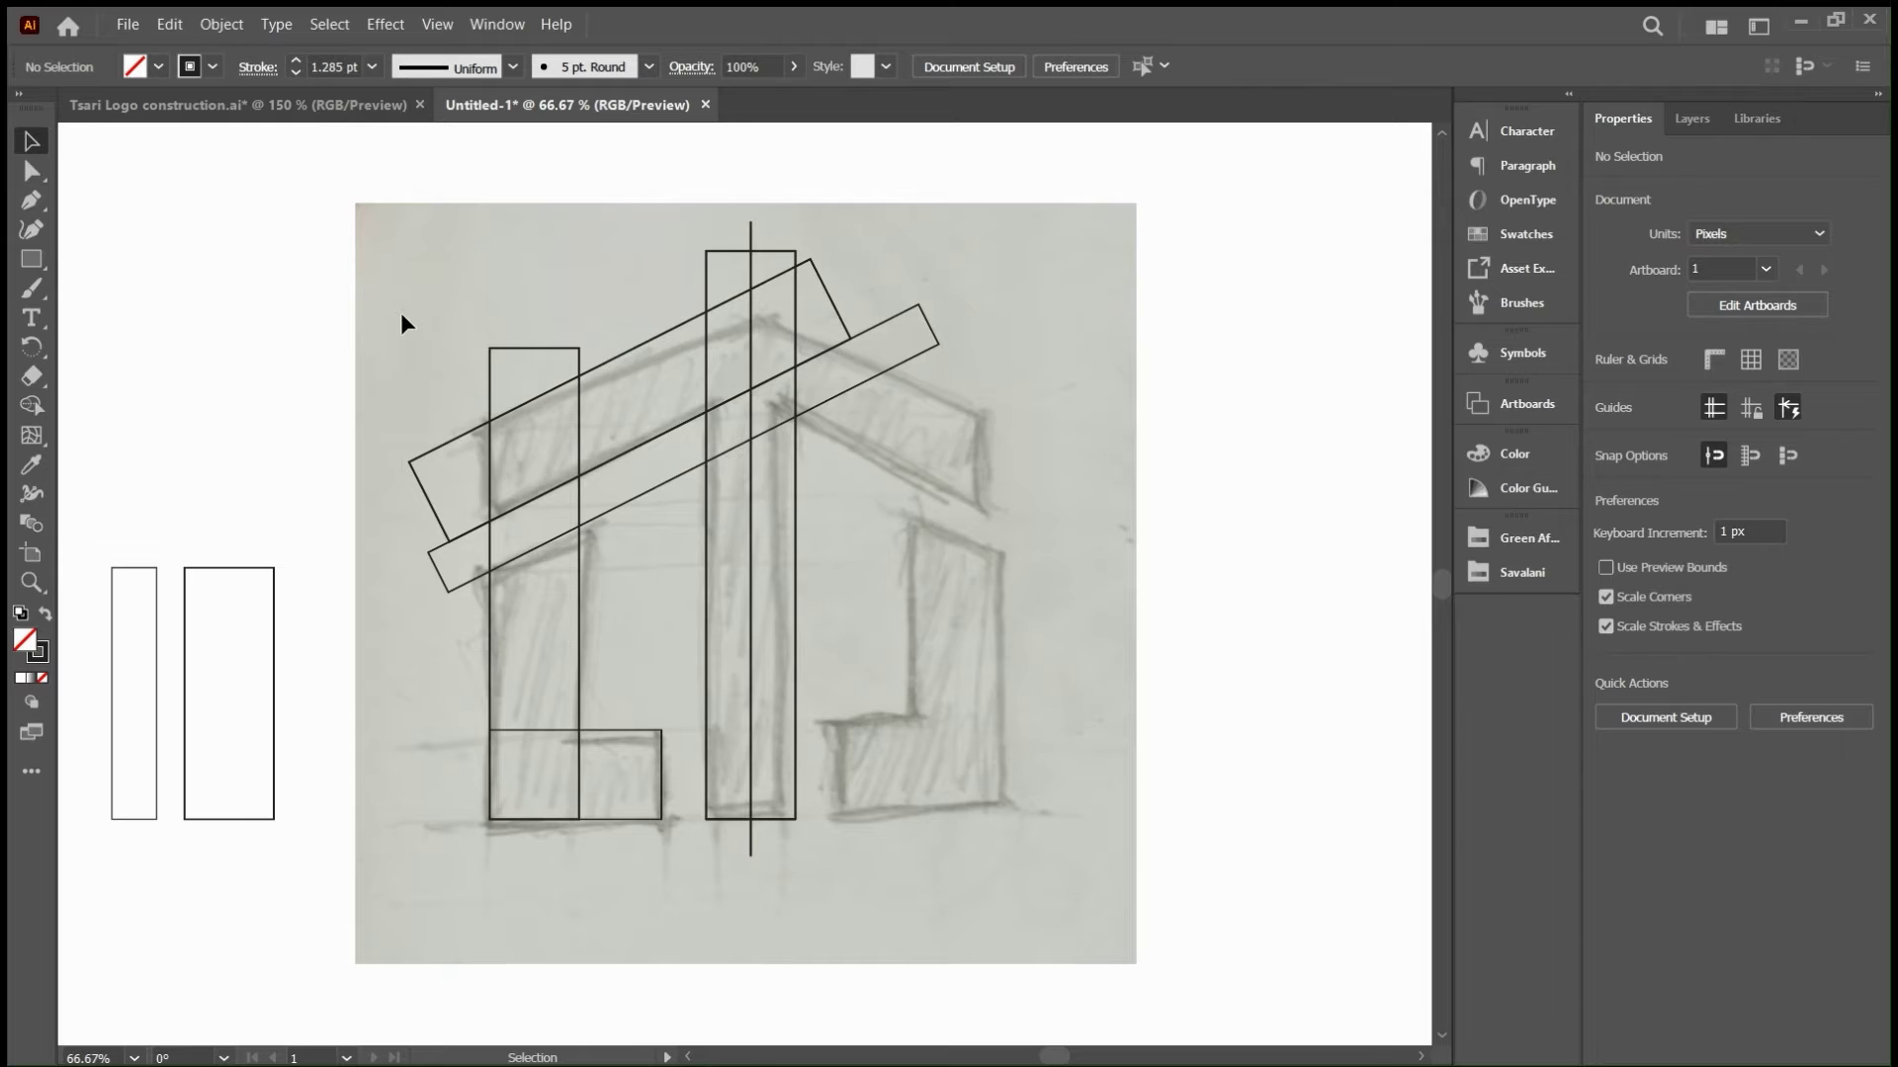
pyautogui.moveTo(400, 312); pyautogui.dragTo(648, 856)
# - Reflect a copy of the left wall, foot and roof bands across the centre line to the right
pyautogui.press('o')
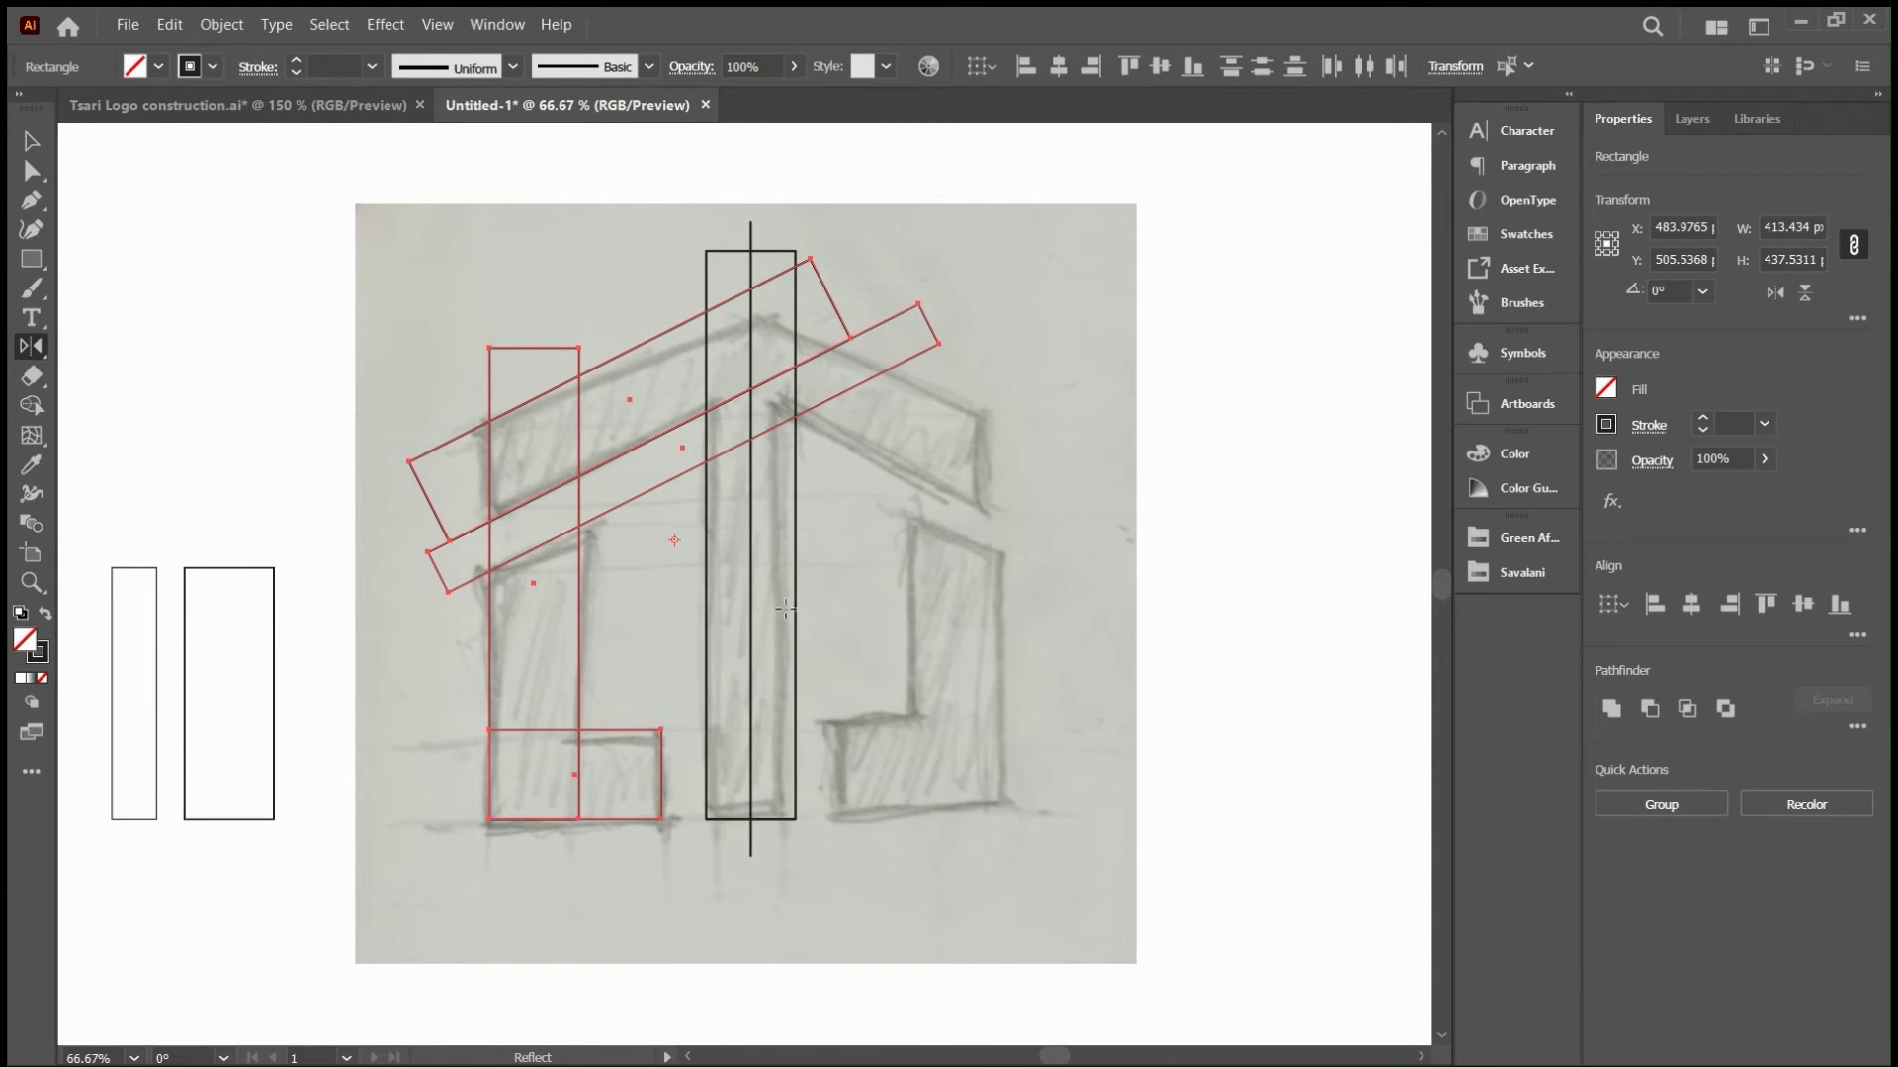
pyautogui.click(751, 613)
pyautogui.moveTo(583, 611); pyautogui.dragTo(929, 637)
pyautogui.press('v')
pyautogui.click(1208, 529)
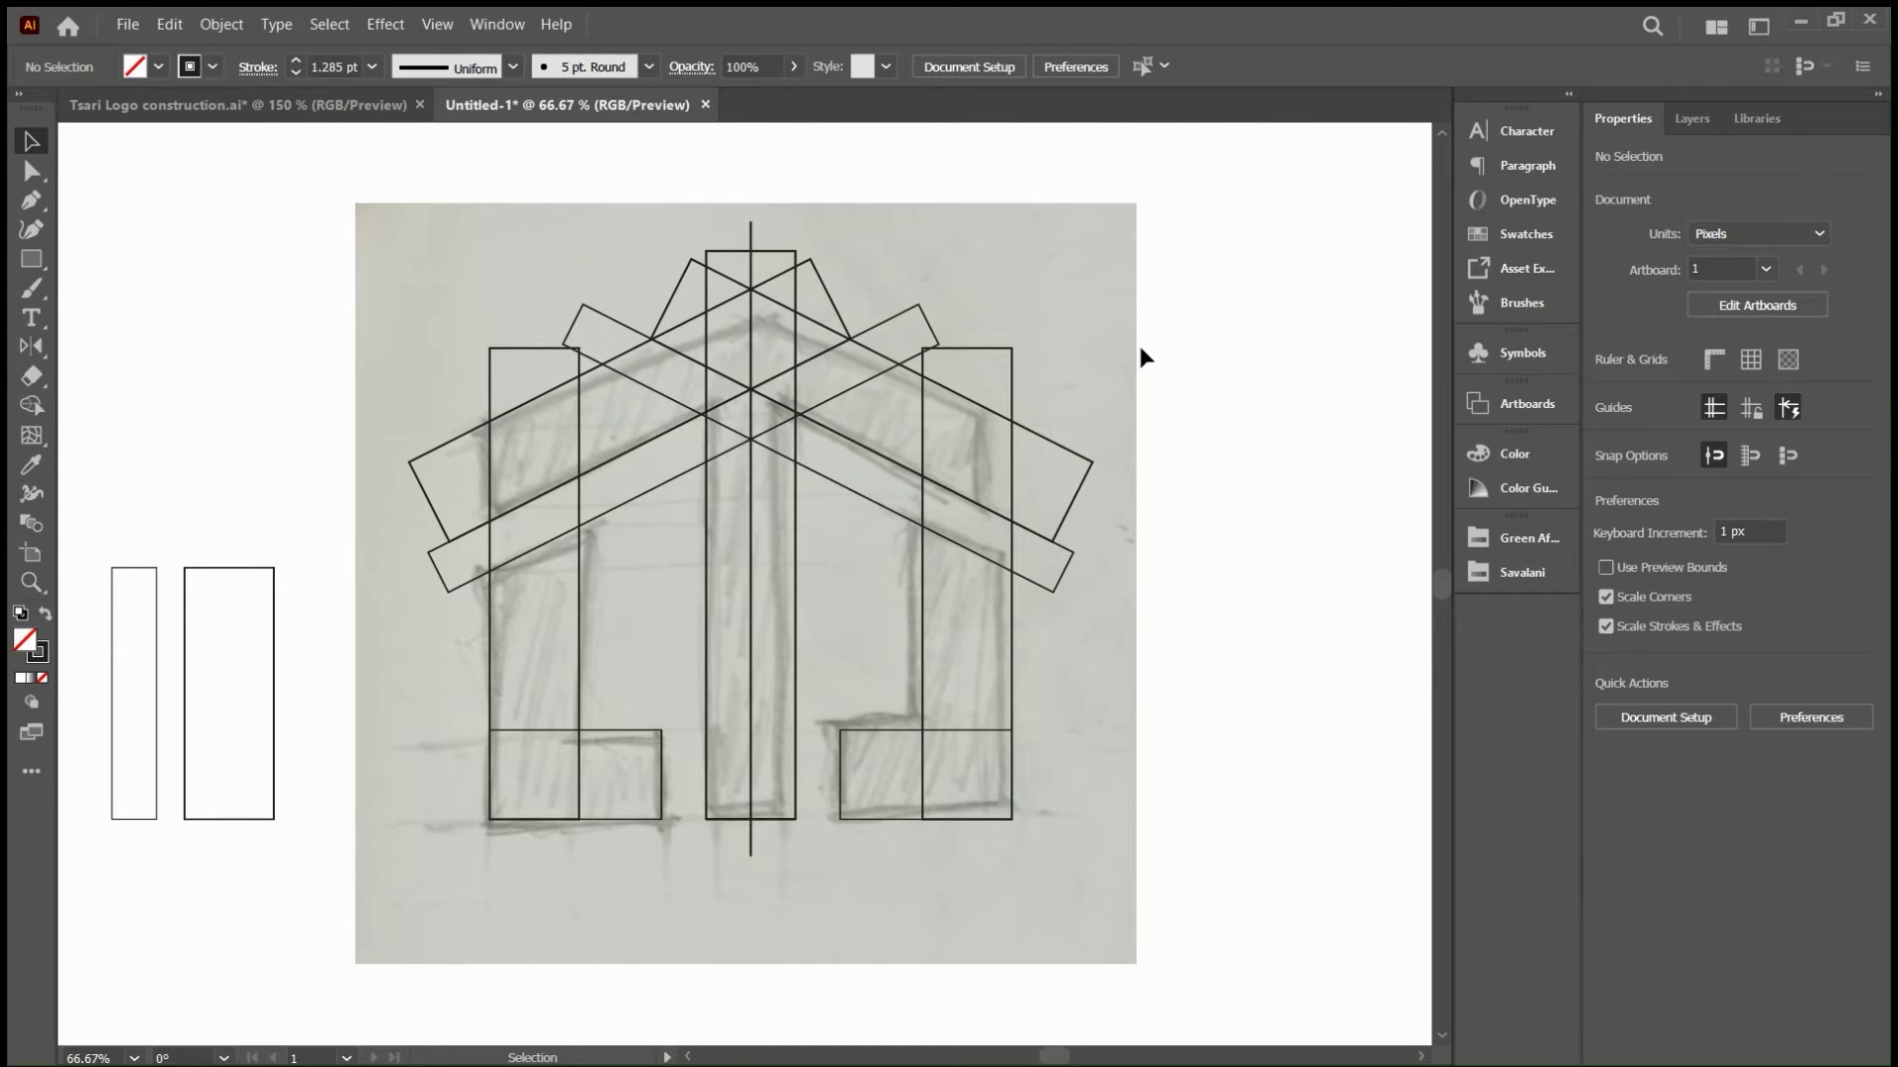
pyautogui.hotkey('ctrl', '0')
# - Rename Layer 2 to 'Outline' and add a new layer named 'Fill'
pyautogui.click(1691, 119)
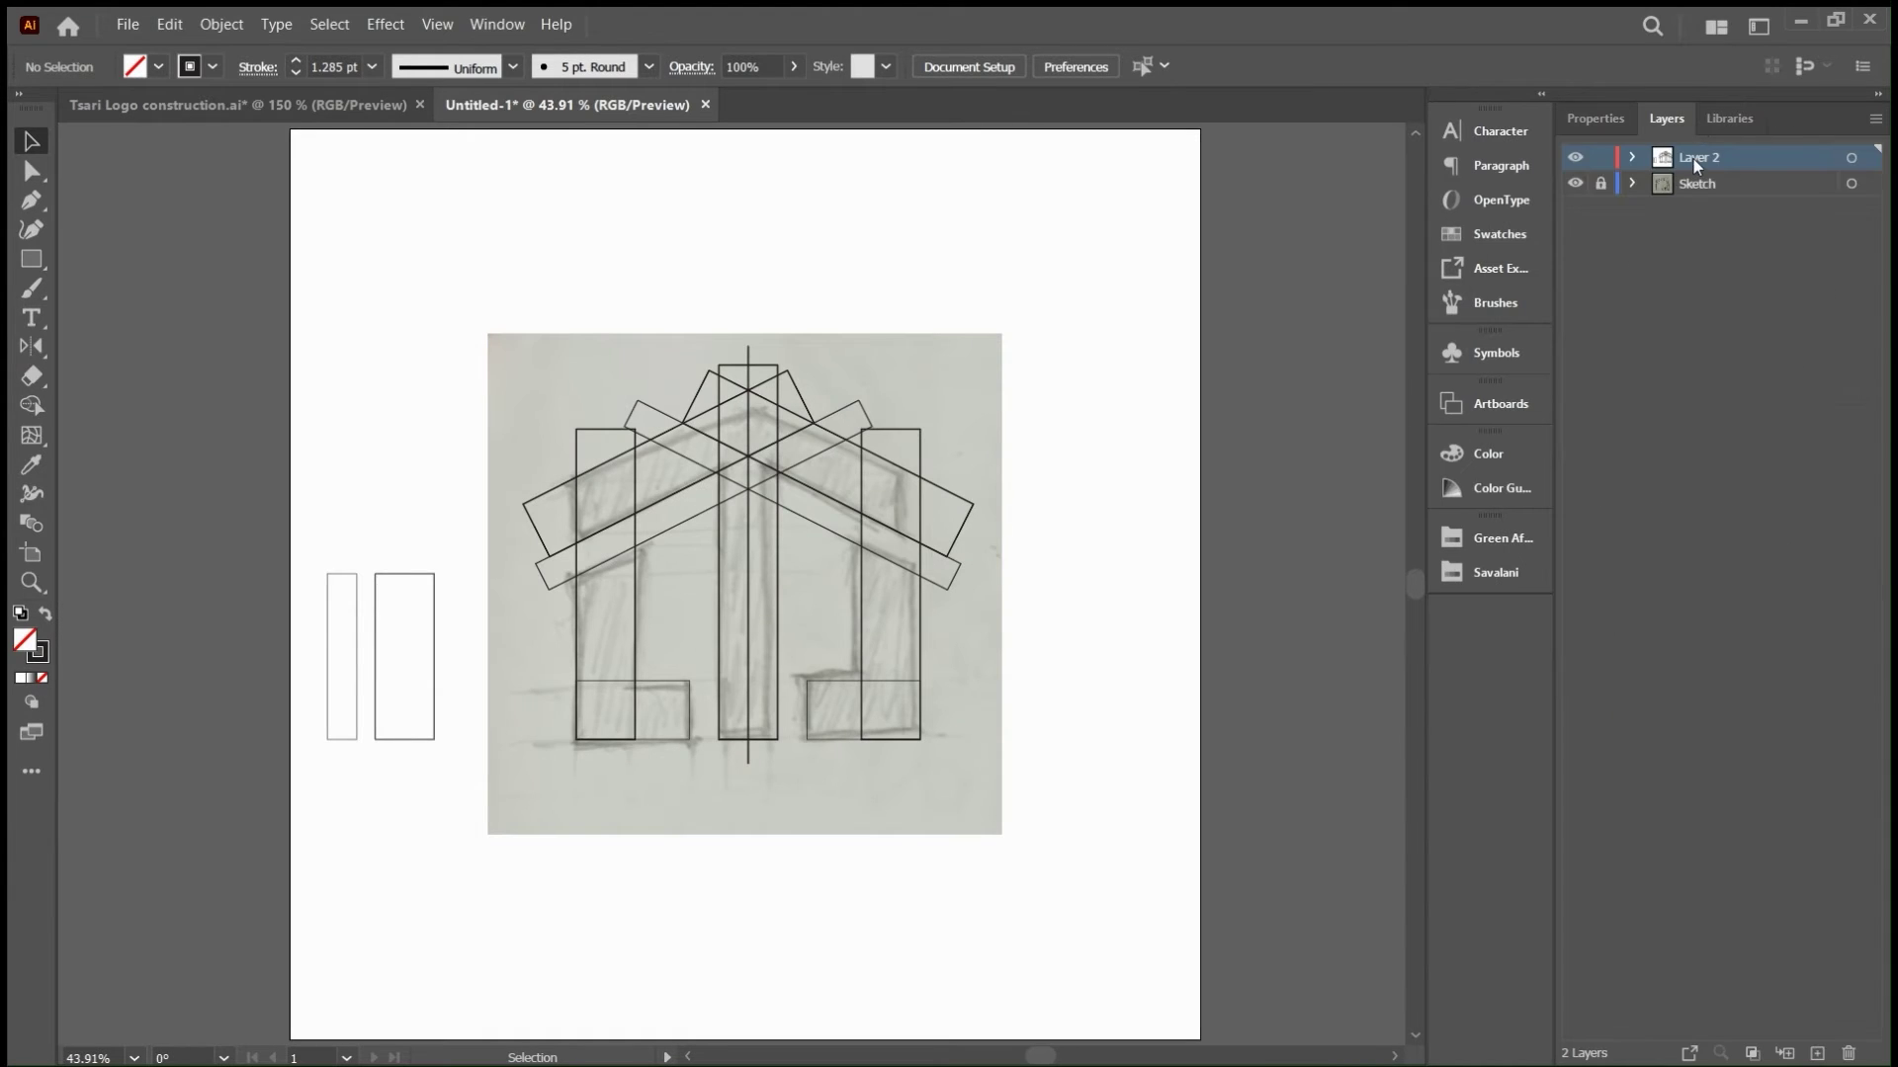
pyautogui.doubleClick(1696, 158)
pyautogui.write('Outline')
pyautogui.press('Return')
pyautogui.click(1817, 1054)
pyautogui.doubleClick(1708, 157)
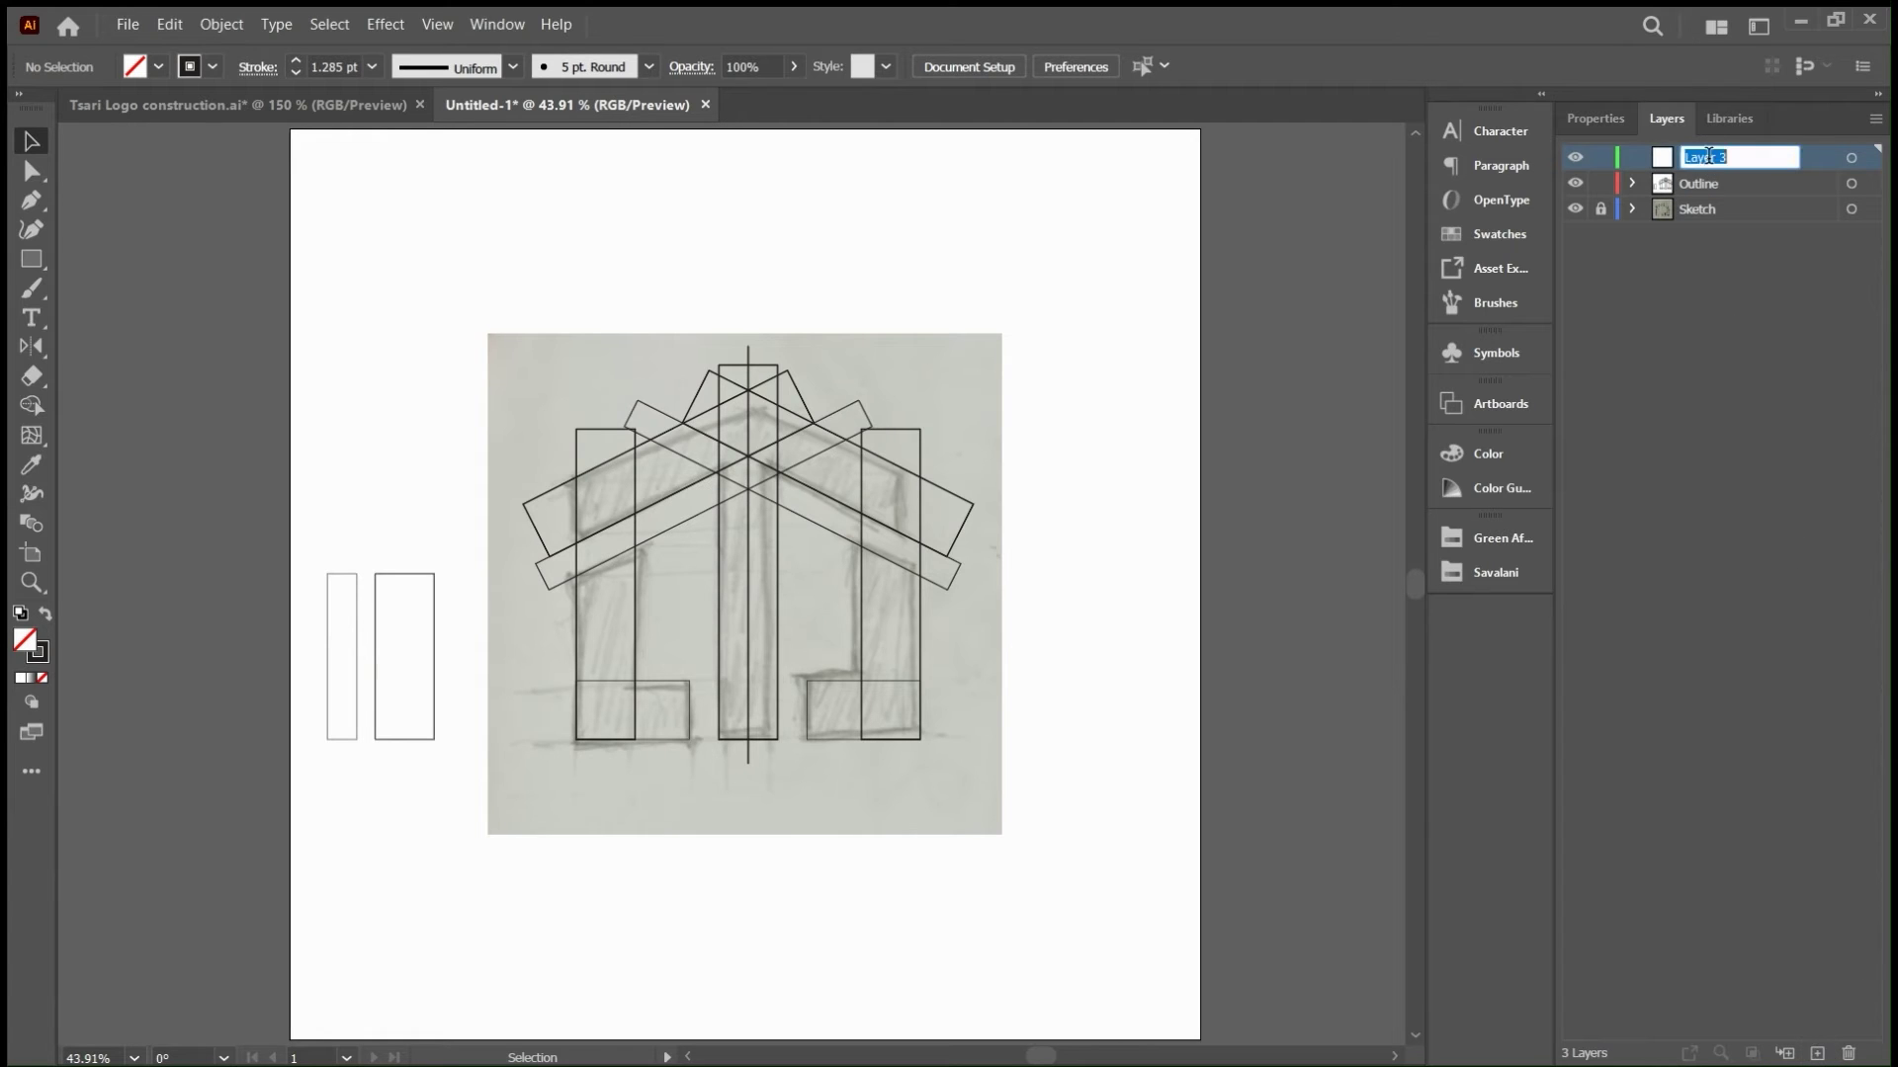
pyautogui.write('Fill')
pyautogui.press('Return')
# - Paste the construction shapes in place on the Fill layer and lock the Outline layer
pyautogui.click(1800, 186)
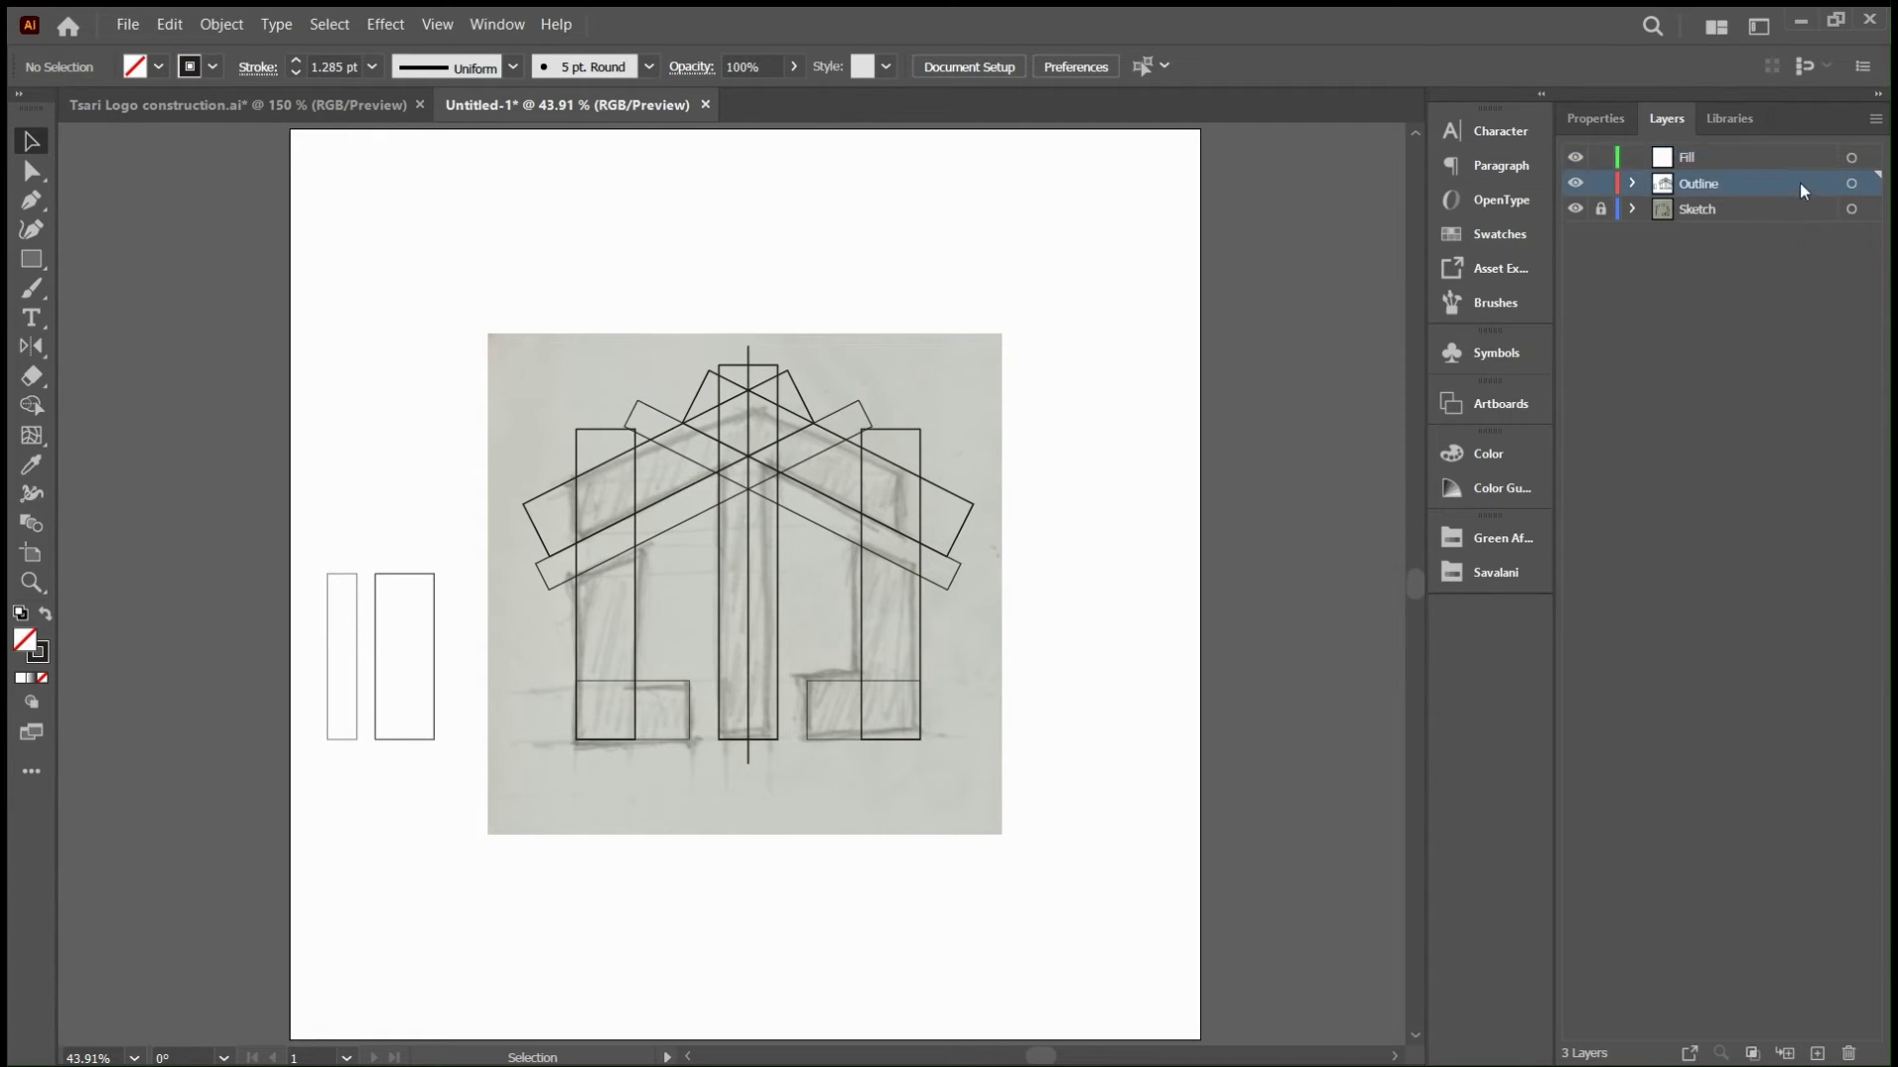
pyautogui.moveTo(534, 295); pyautogui.dragTo(1042, 822)
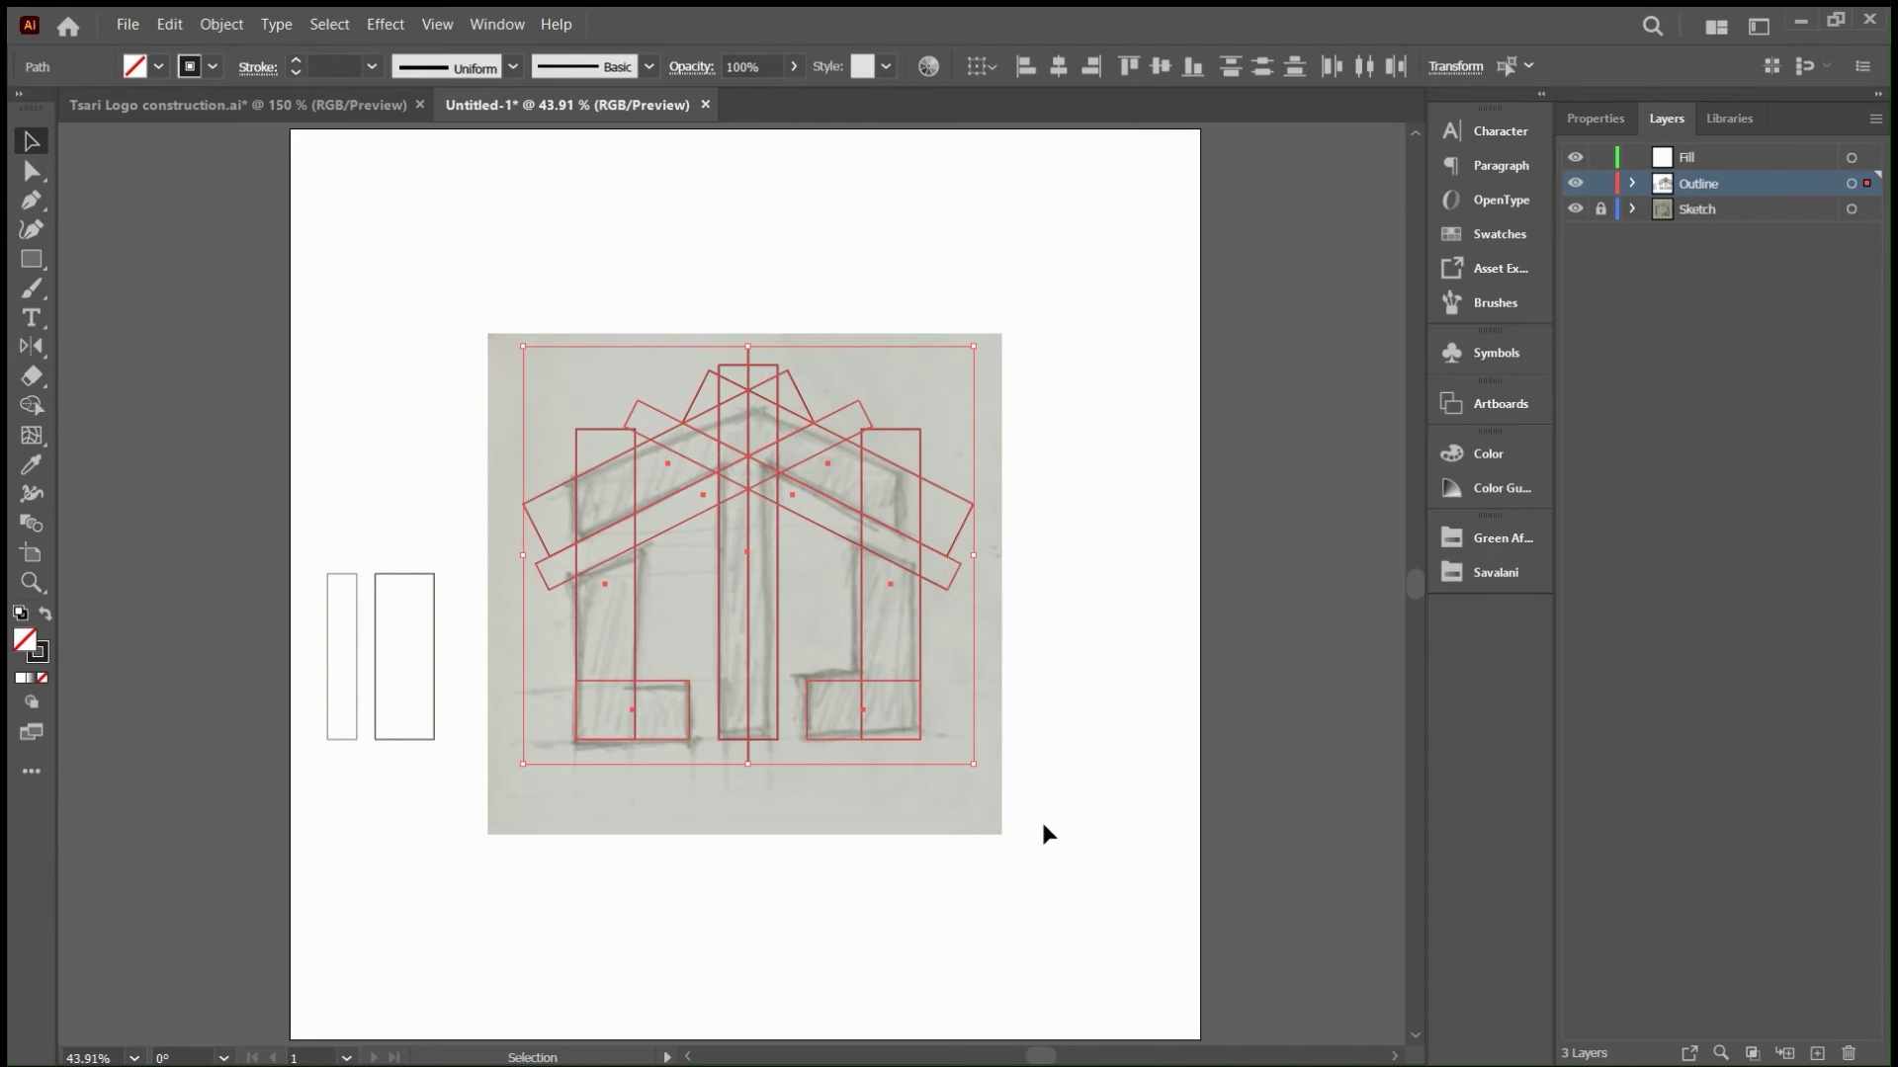
pyautogui.click(1749, 158)
pyautogui.click(1122, 367)
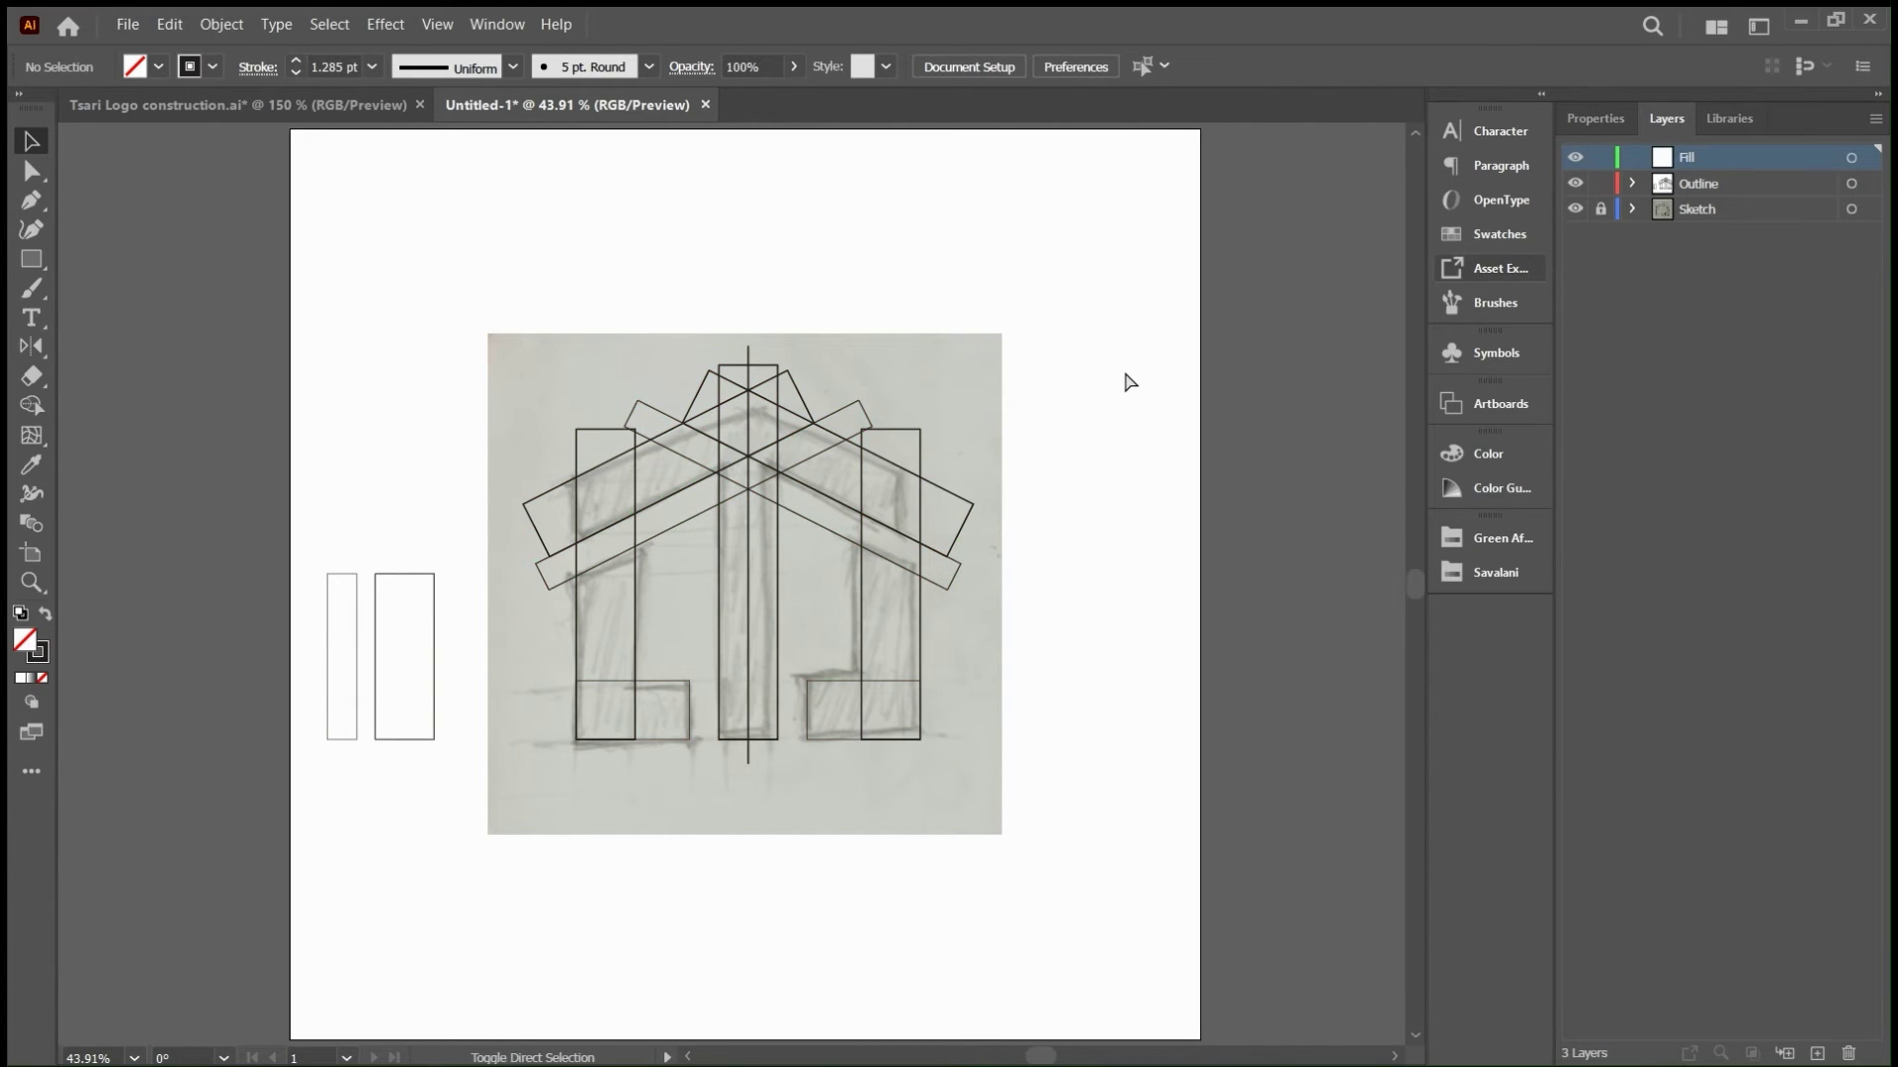
pyautogui.hotkey('ctrl', 'f')
pyautogui.click(1601, 184)
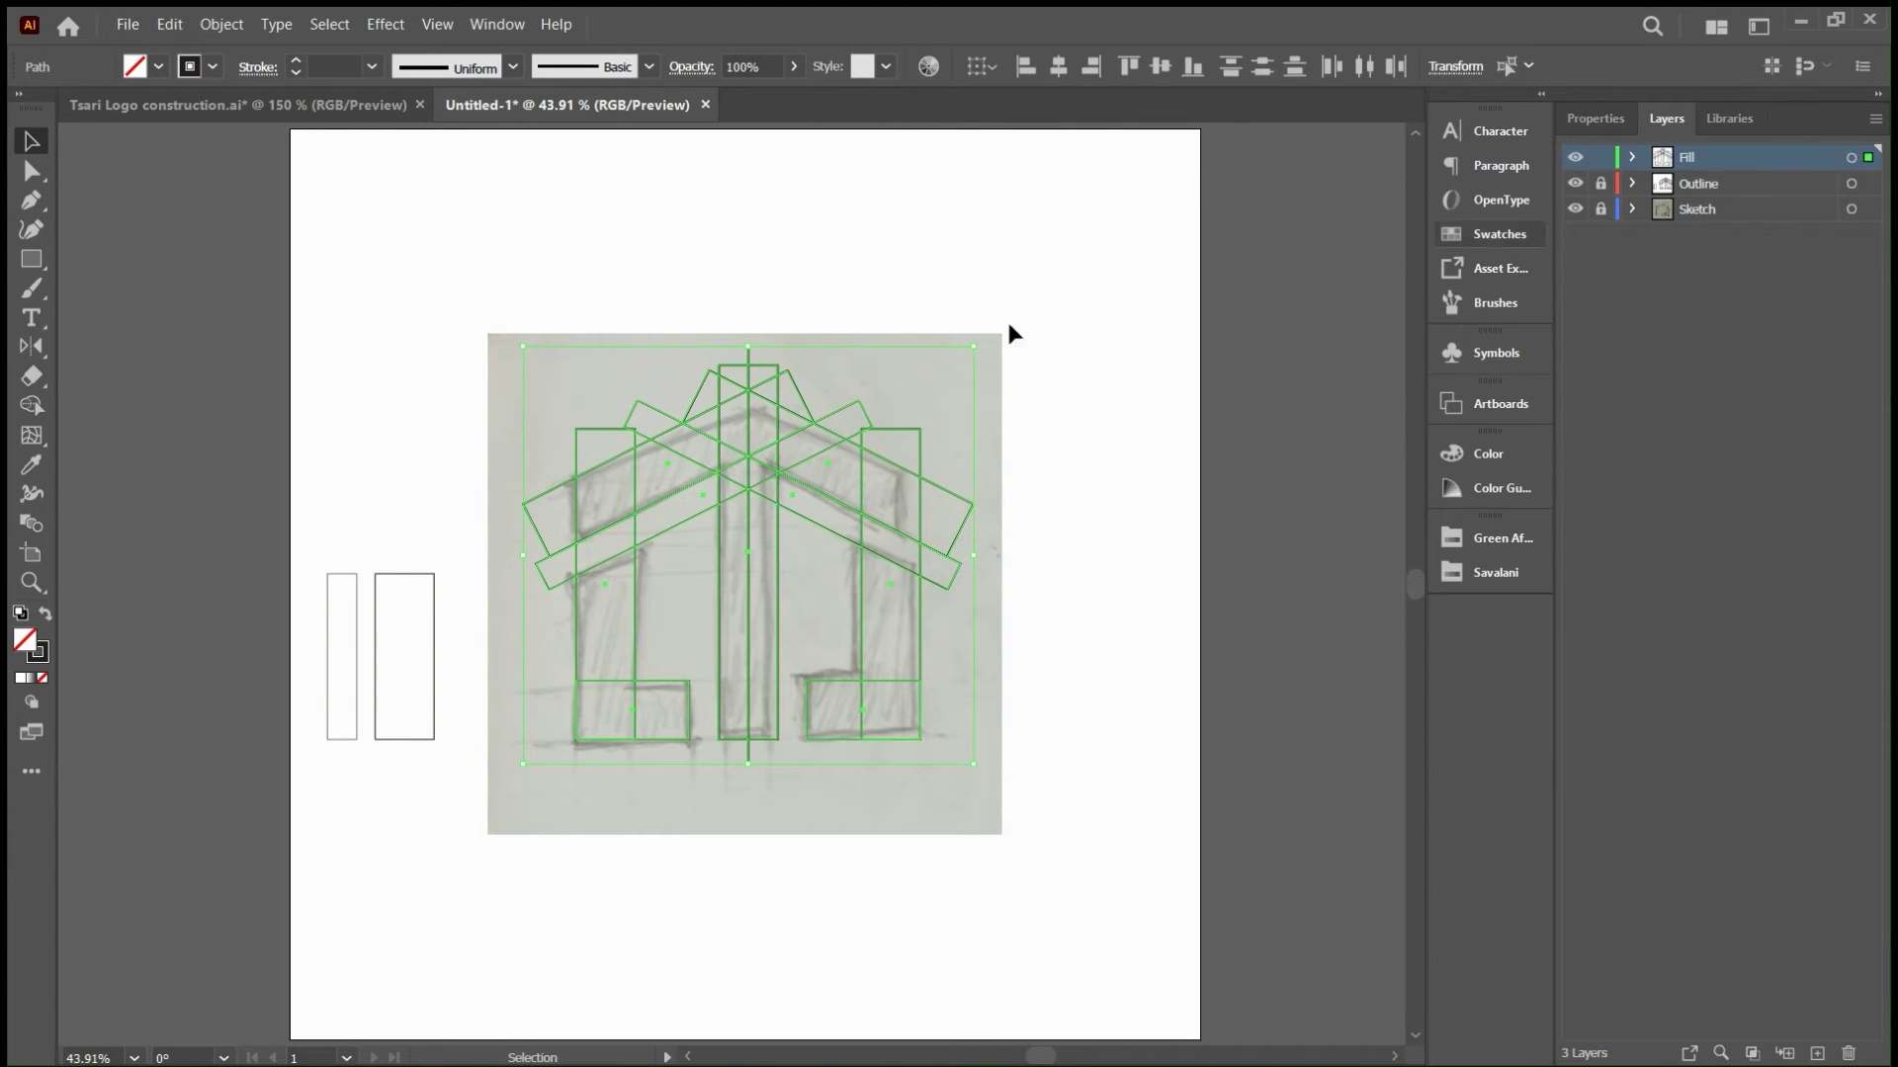
pyautogui.click(672, 286)
pyautogui.moveTo(495, 265); pyautogui.dragTo(1074, 828)
pyautogui.press('a')
pyautogui.click(916, 353)
pyautogui.hscroll(1, 916, 352)
# - Zoom to 50% and marquee-select all construction shapes on the Fill layer
pyautogui.press('v')
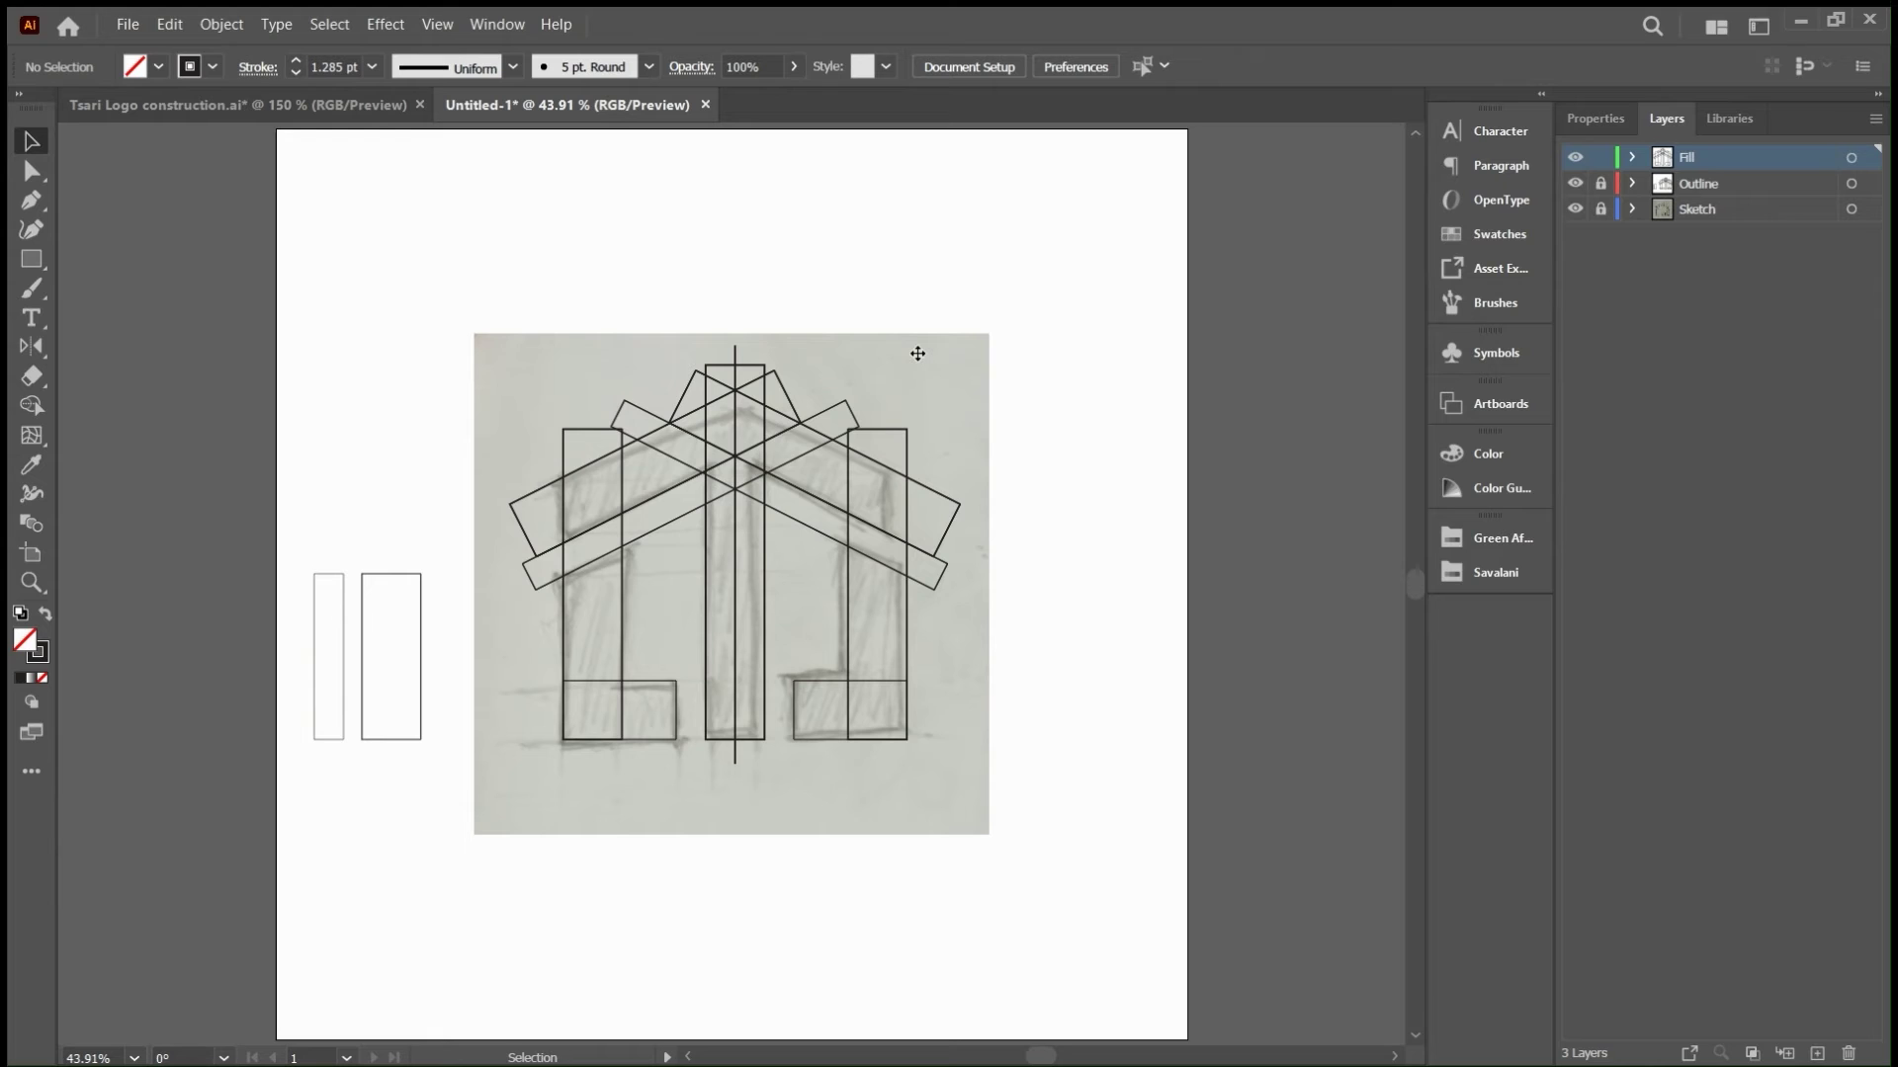
pyautogui.hotkey('ctrl', '=')
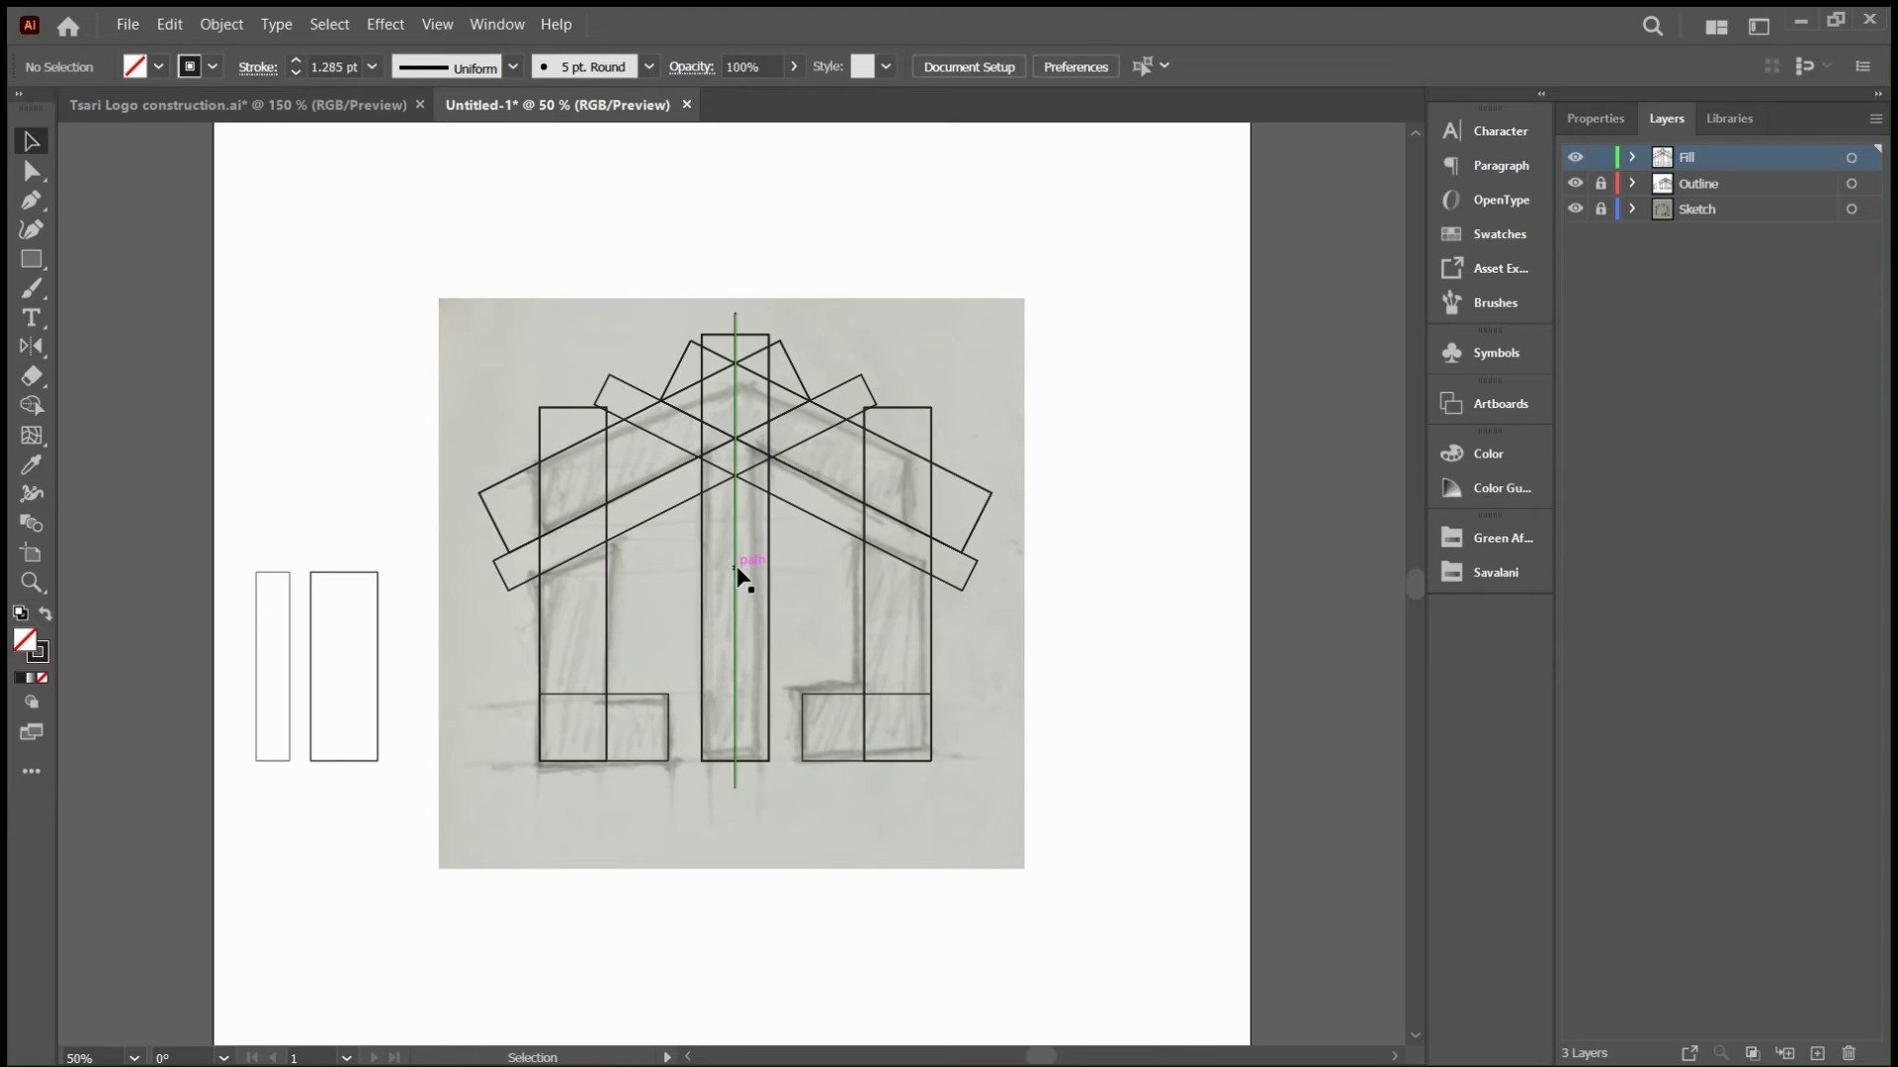
pyautogui.click(737, 569)
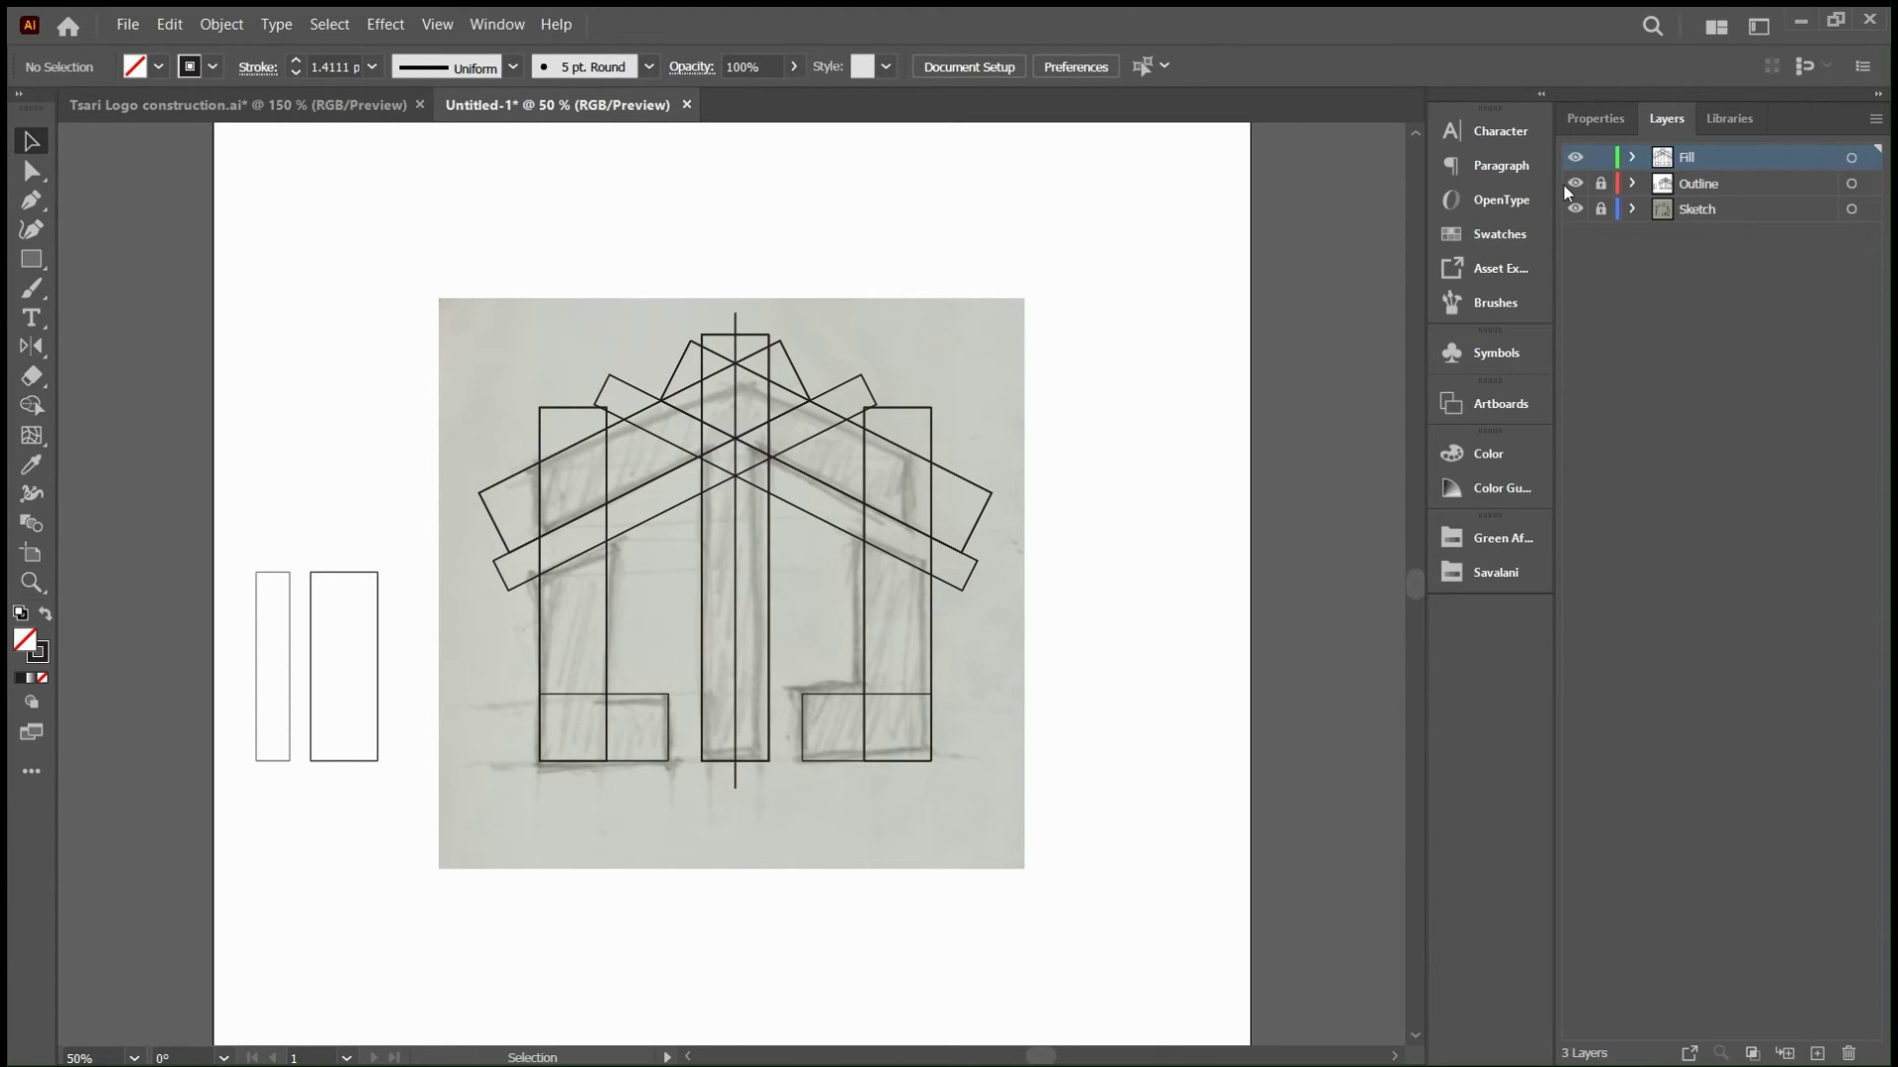
pyautogui.moveTo(419, 265); pyautogui.dragTo(1059, 858)
# - With Shape Builder and black fill, merge the left L, right L with roof, and centre stem
pyautogui.hotkey('shift', 'm')
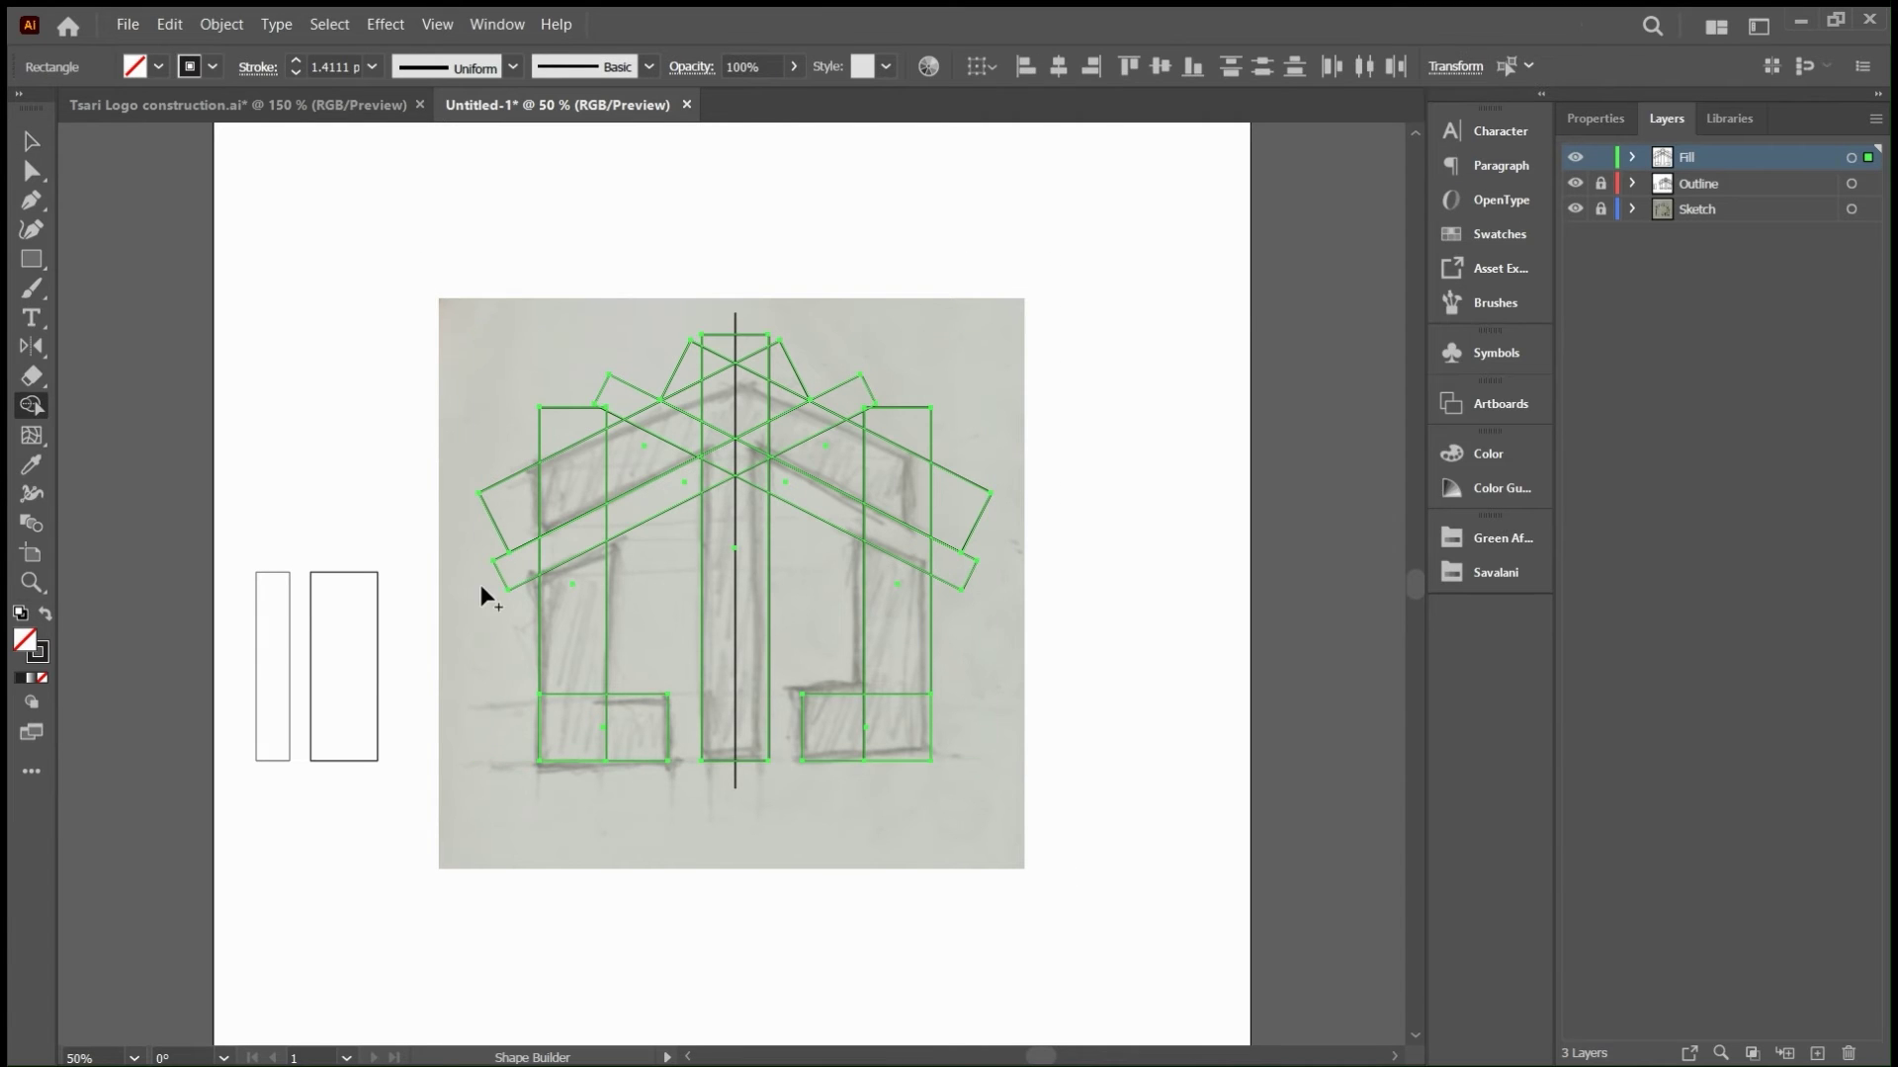
pyautogui.hotkey('shift', 'x')
pyautogui.moveTo(581, 585); pyautogui.dragTo(576, 732)
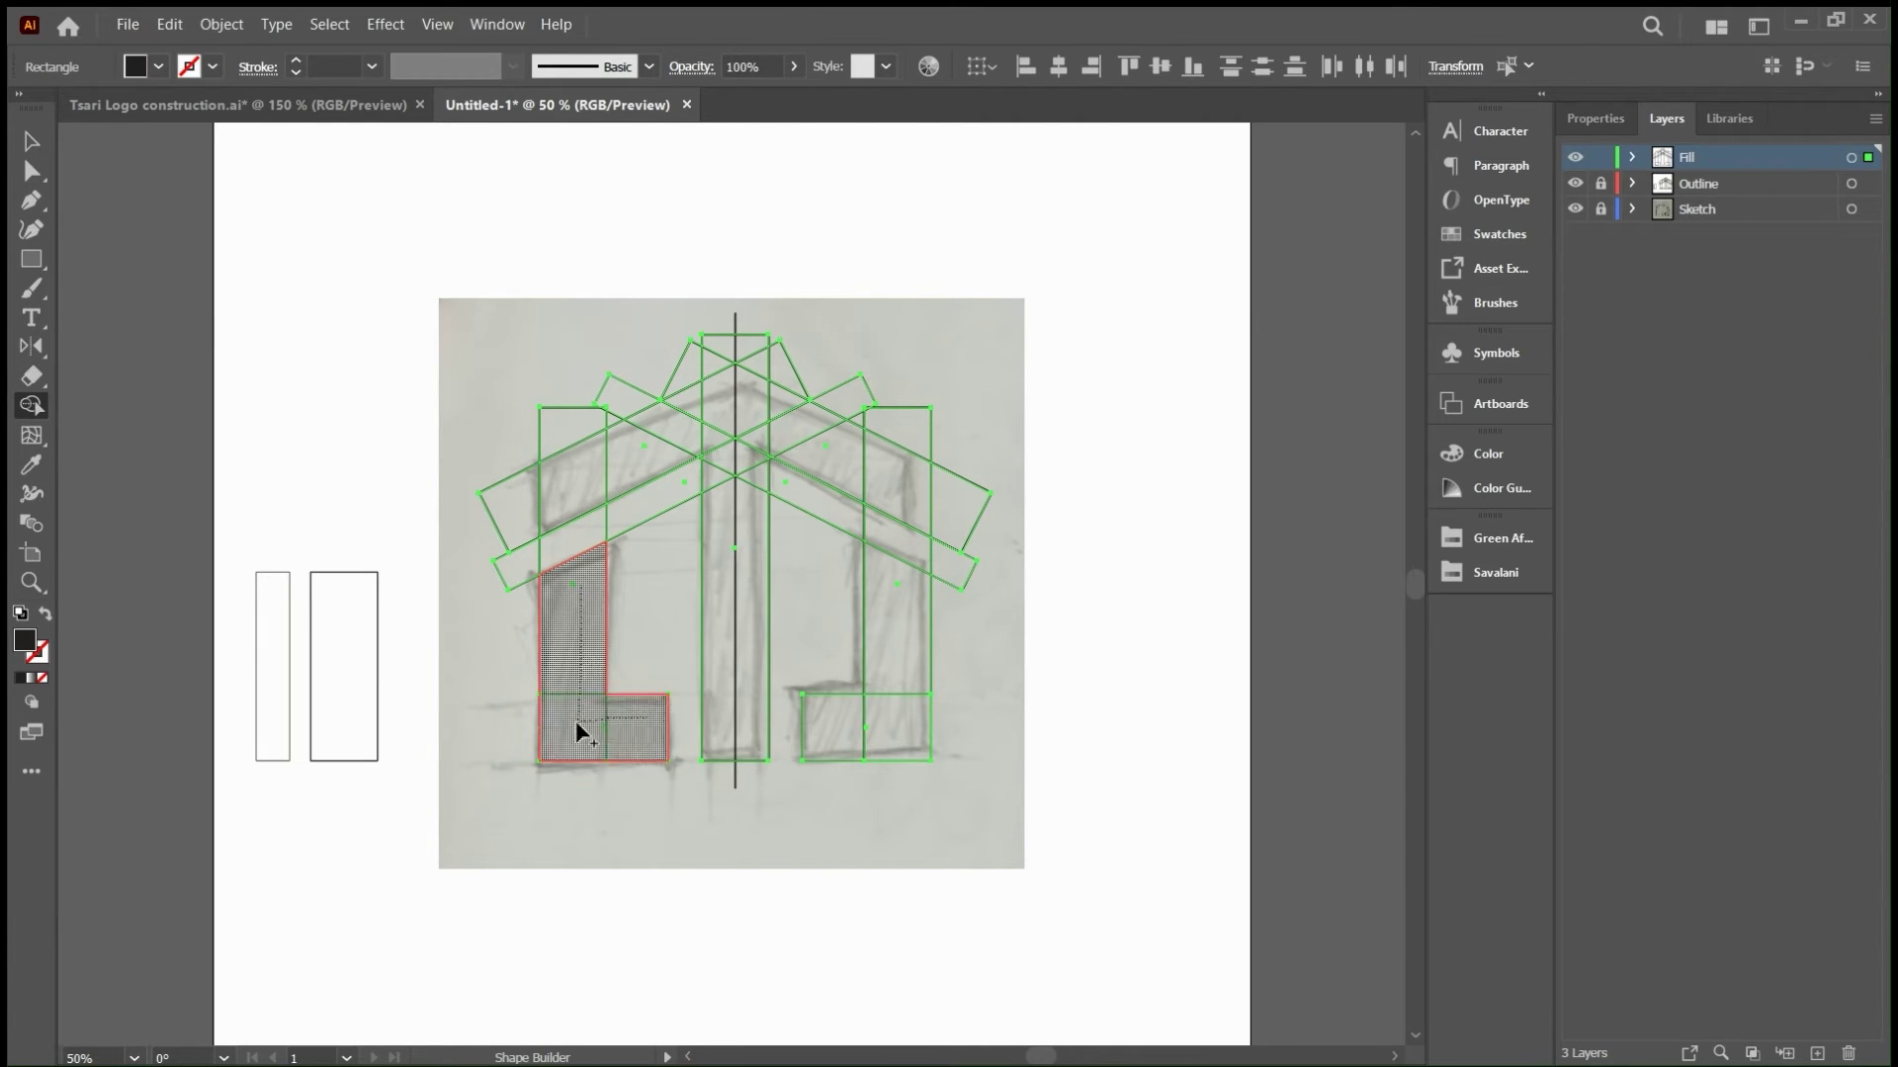
pyautogui.moveTo(830, 726)
pyautogui.mouseDown()
pyautogui.moveTo(902, 649)
pyautogui.moveTo(906, 500)
pyautogui.moveTo(754, 415)
pyautogui.moveTo(705, 432)
pyautogui.moveTo(742, 412)
pyautogui.mouseUp()
pyautogui.click(739, 534)
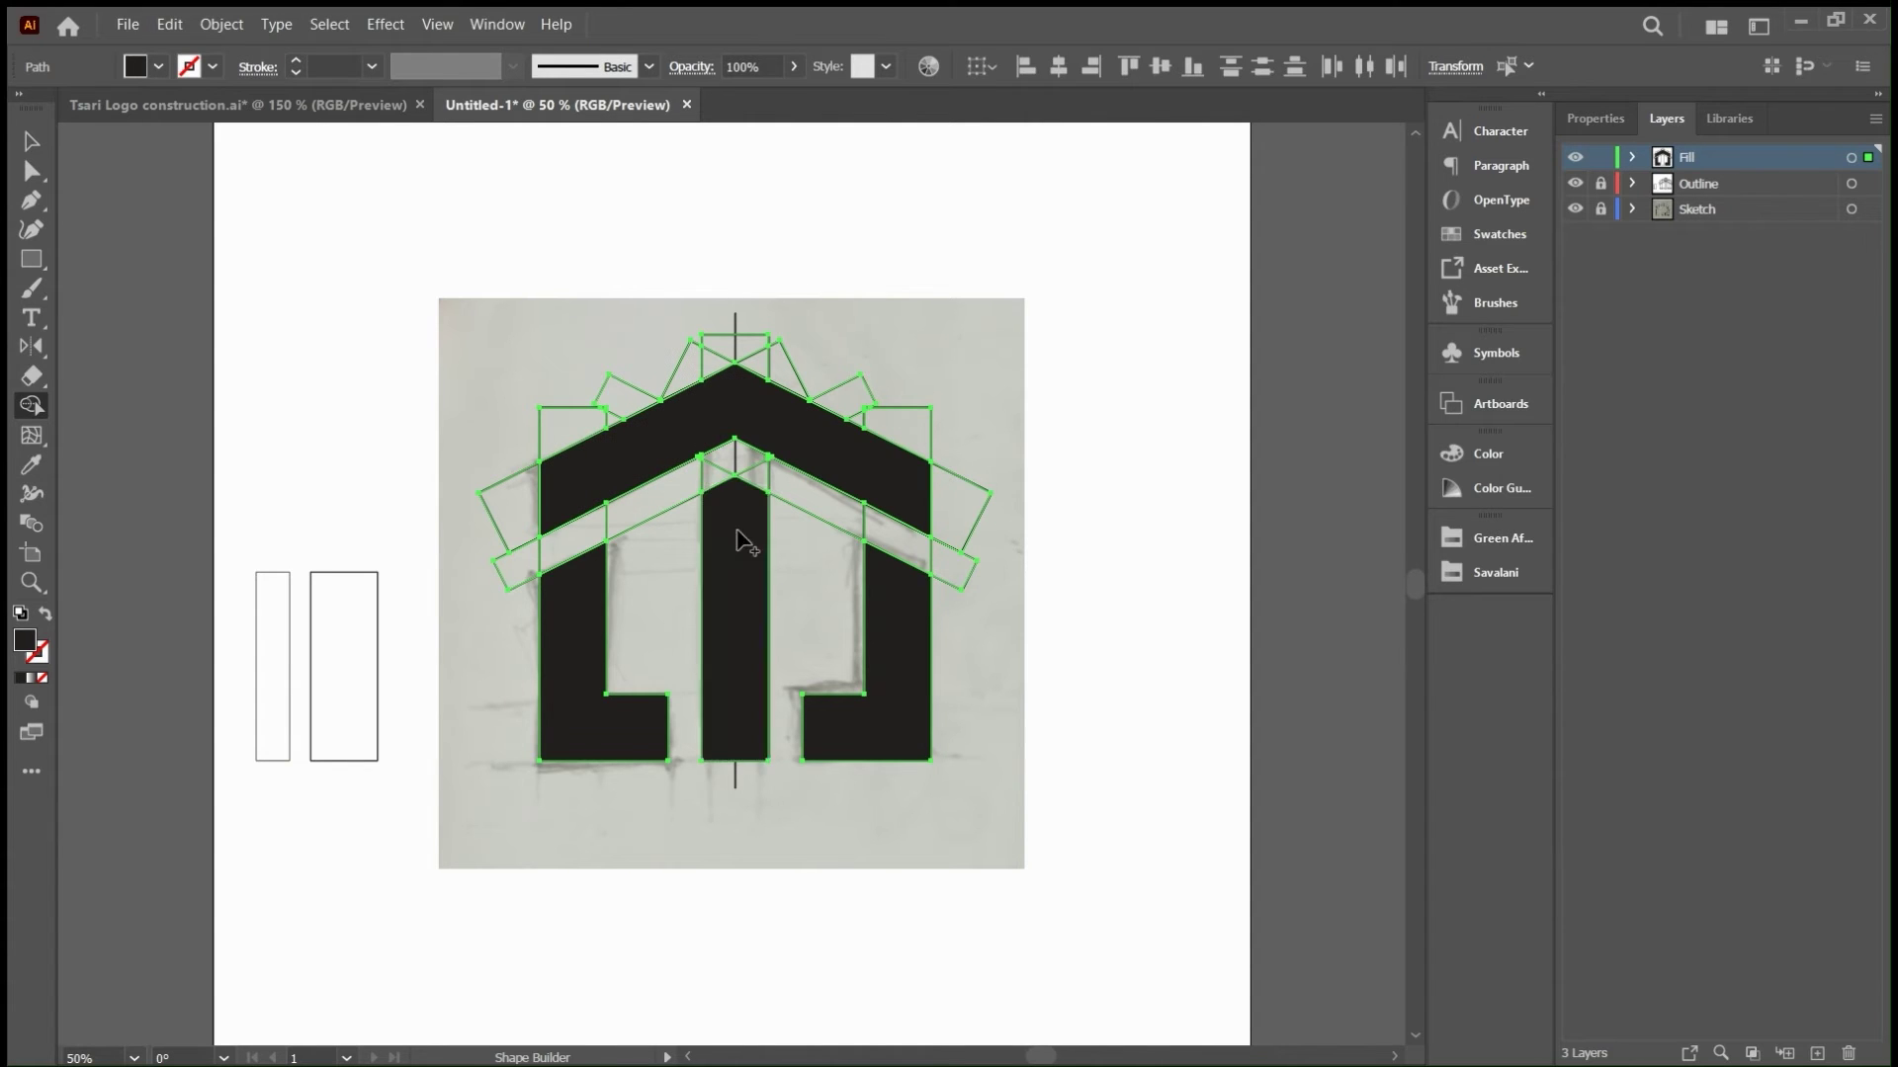
pyautogui.moveTo(740, 531)
pyautogui.mouseDown()
pyautogui.moveTo(742, 458)
pyautogui.moveTo(709, 415)
pyautogui.moveTo(733, 499)
pyautogui.mouseUp()
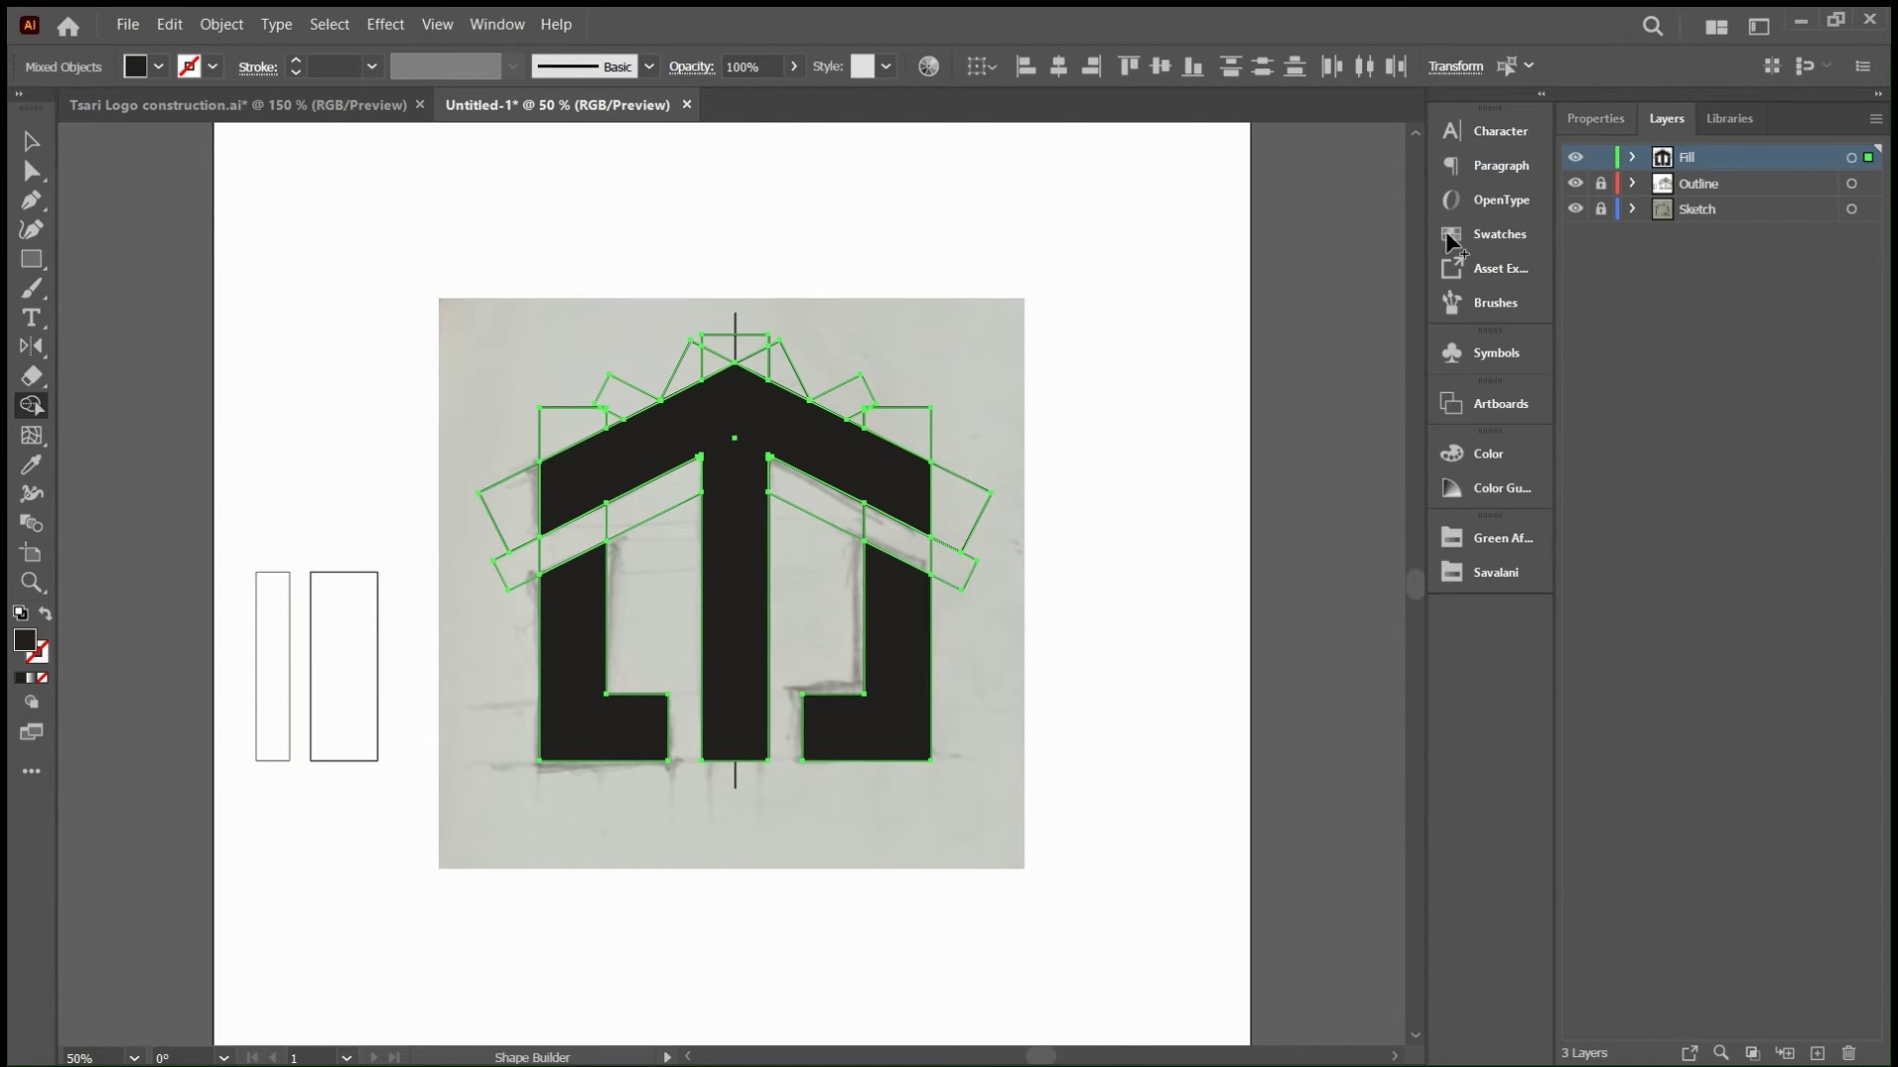
# - Trim the black logomark with Pathfinder, then drag it off the construction shapes to check it
pyautogui.click(1590, 121)
pyautogui.click(1856, 726)
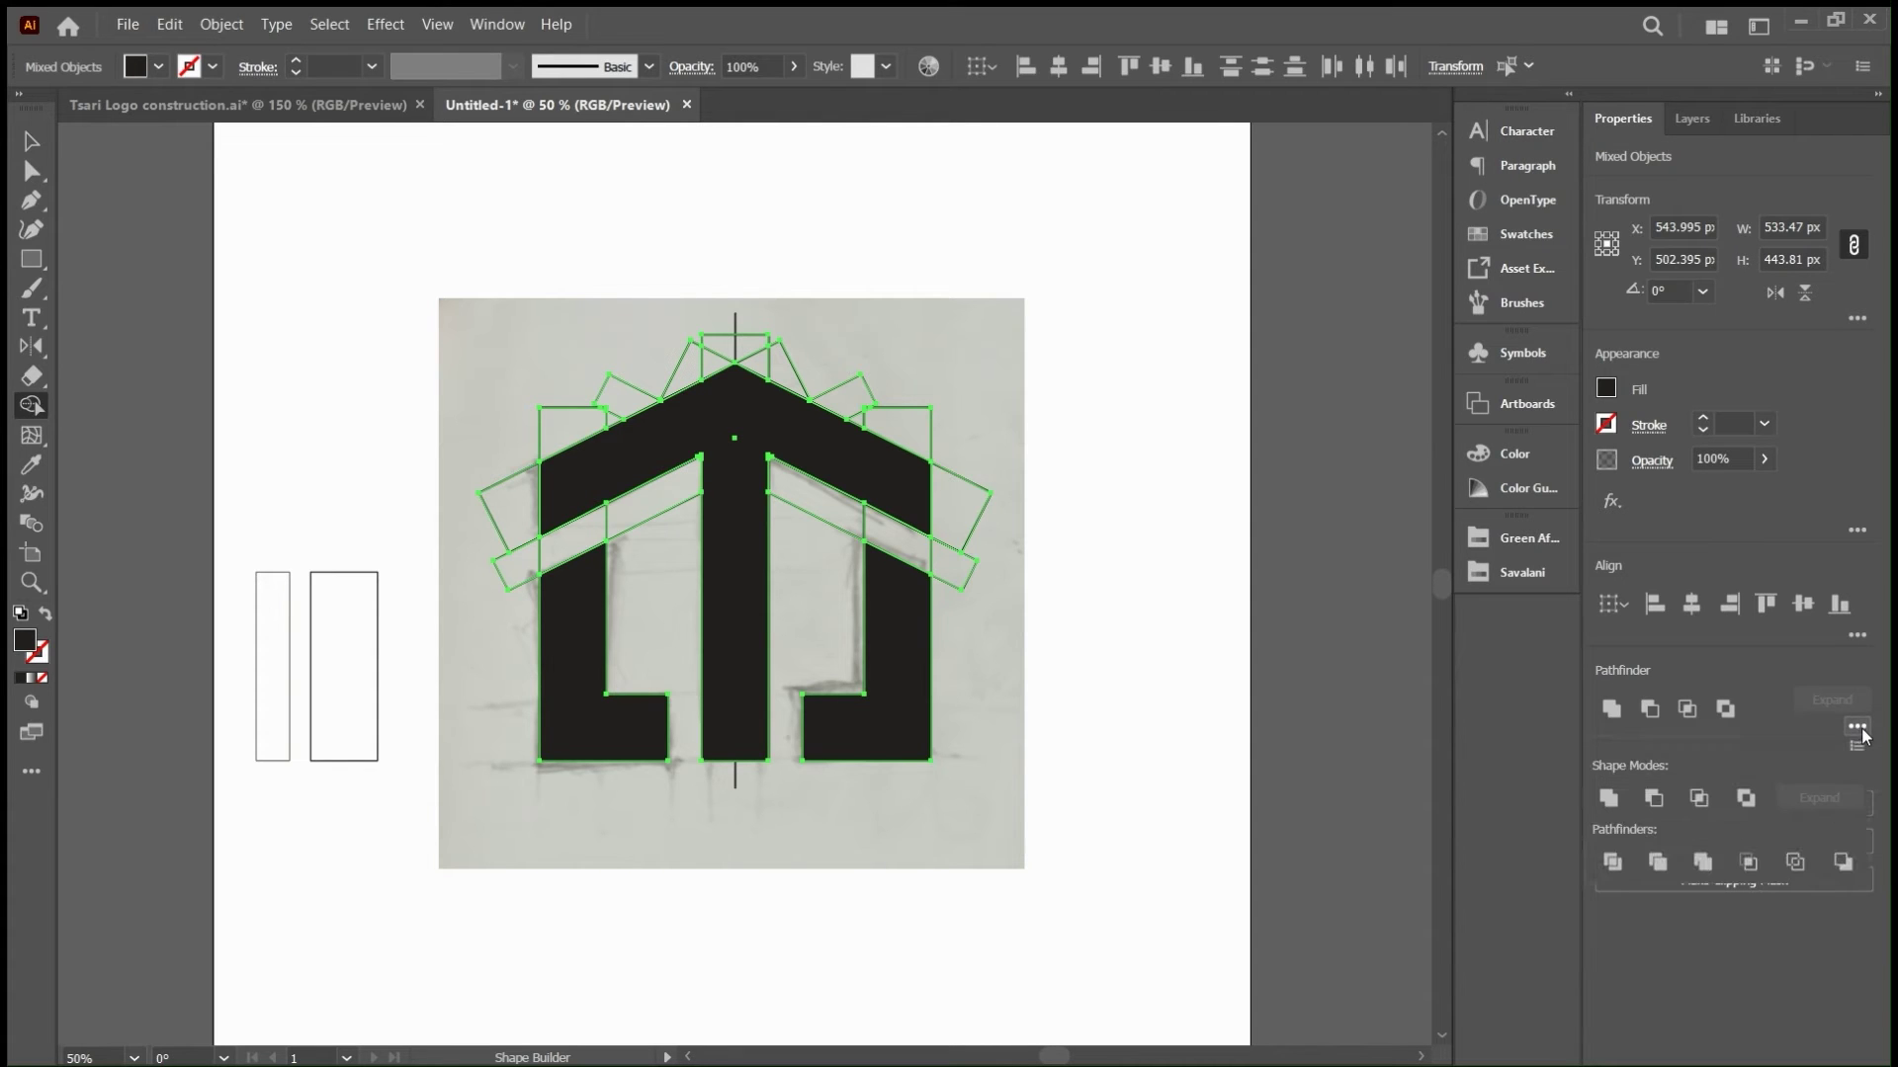
pyautogui.click(1664, 867)
pyautogui.hotkey('ctrl', 'shift', 'a')
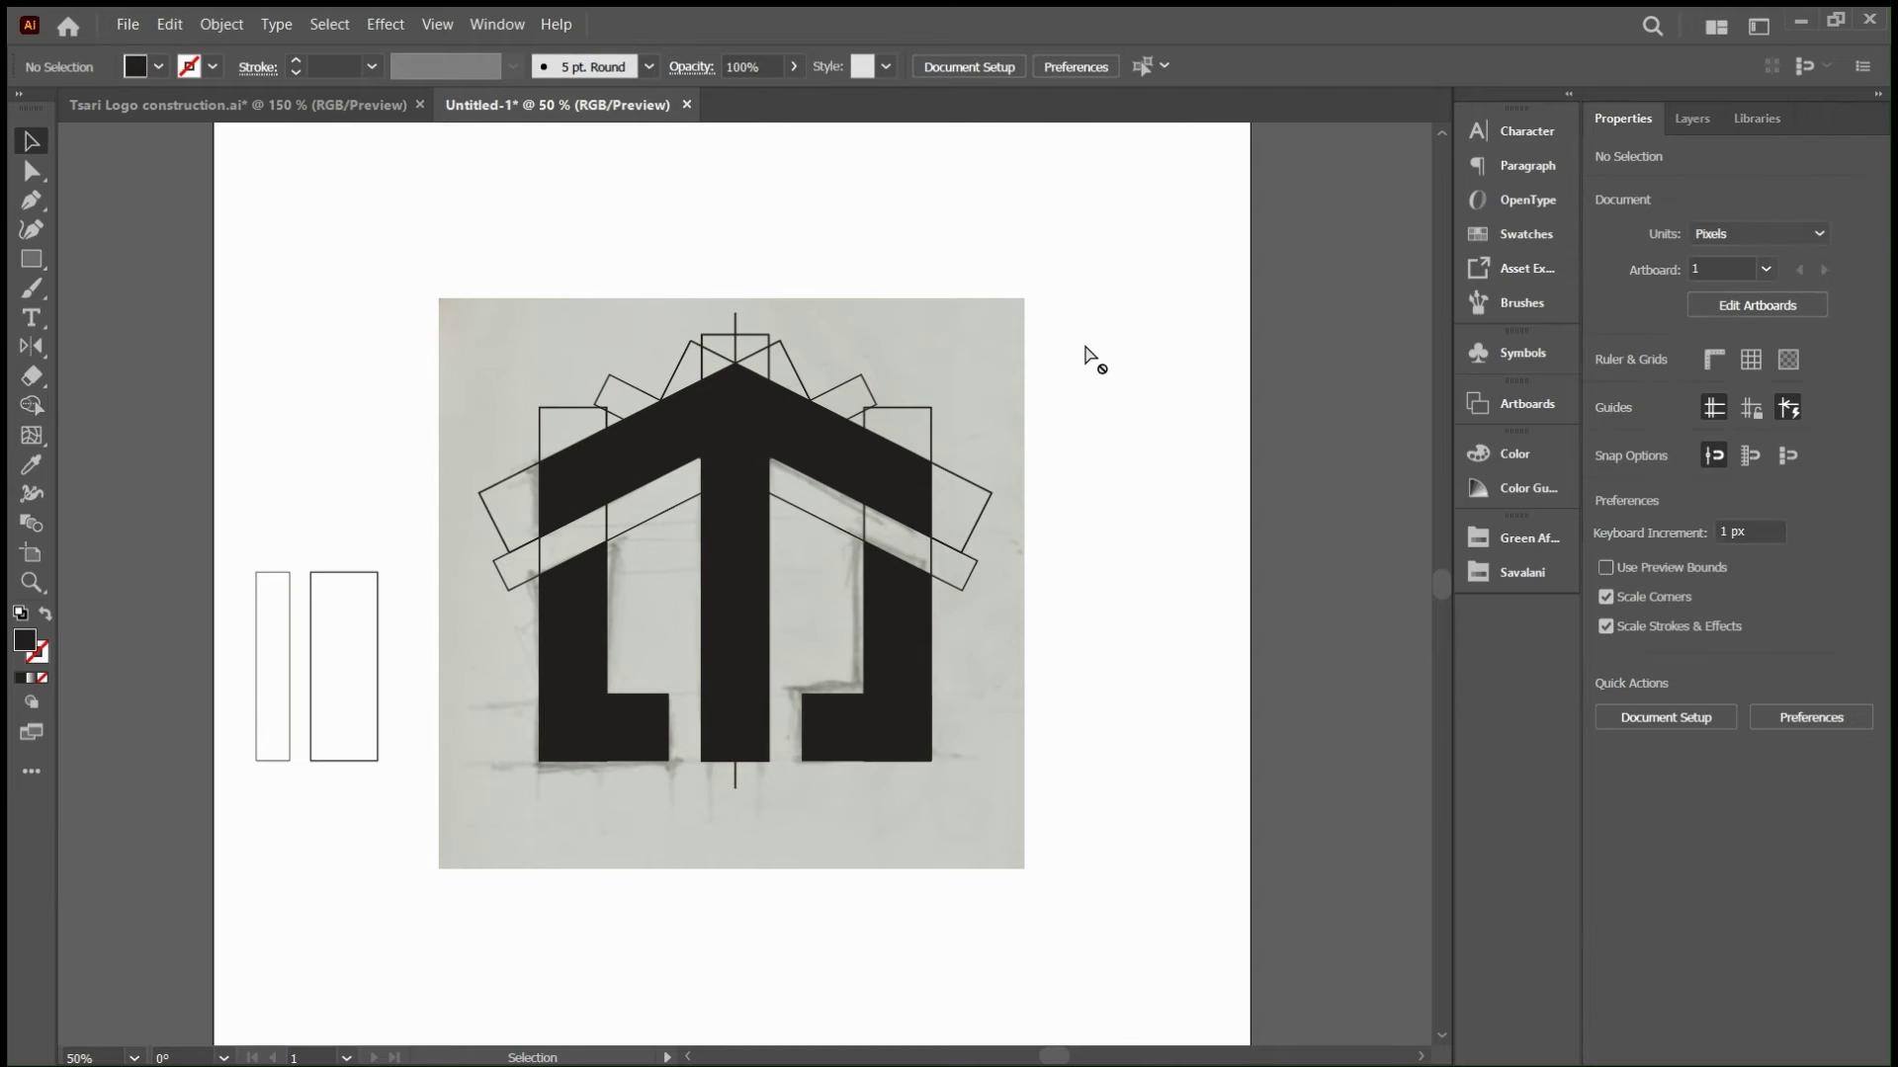
pyautogui.press('v')
pyautogui.moveTo(826, 435); pyautogui.dragTo(1161, 393)
# - Undo the test move, fit the artboard in view, and select the TSARI letters
pyautogui.hotkey('ctrl', 'z')
pyautogui.click(1062, 246)
pyautogui.hotkey('ctrl', '0')
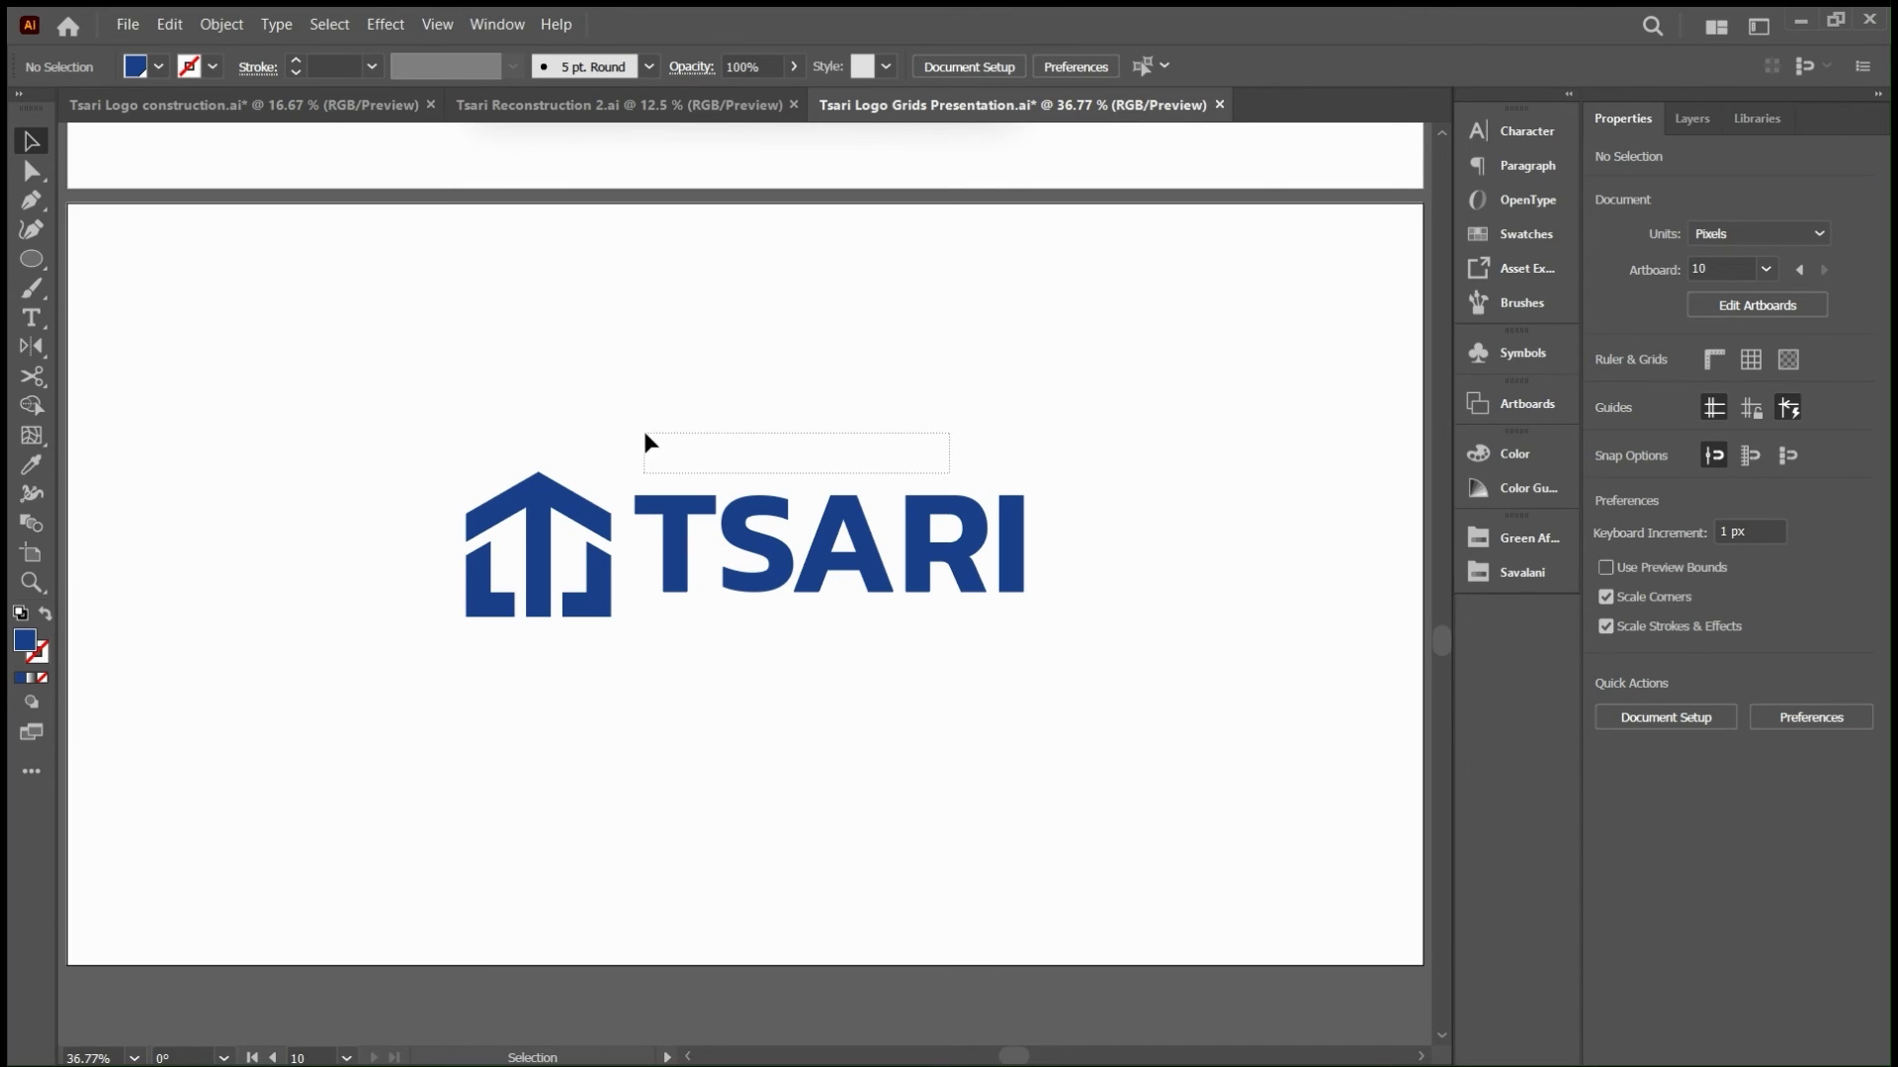
pyautogui.moveTo(645, 436); pyautogui.dragTo(1079, 559)
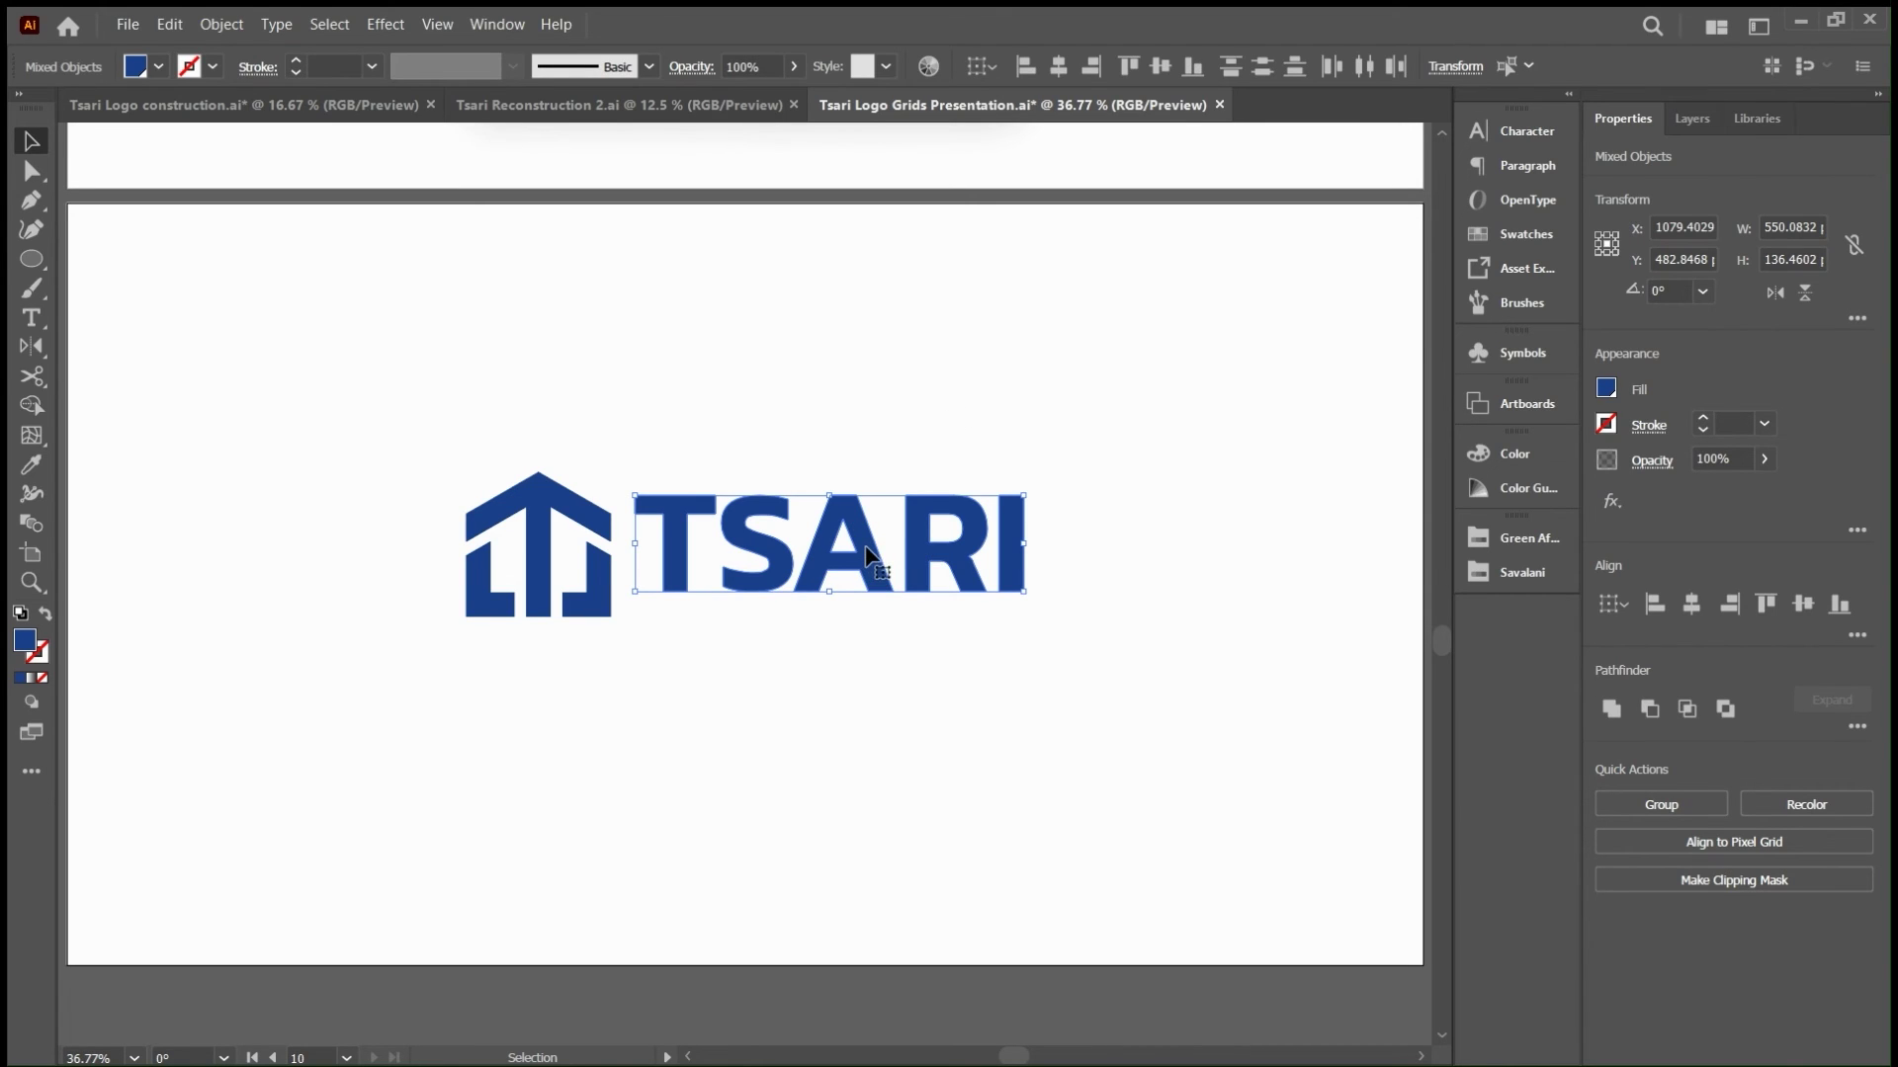
# - Move the TSARI wordmark straight down about 12 px to level with the logomark's bottom
pyautogui.moveTo(866, 556); pyautogui.dragTo(864, 574)
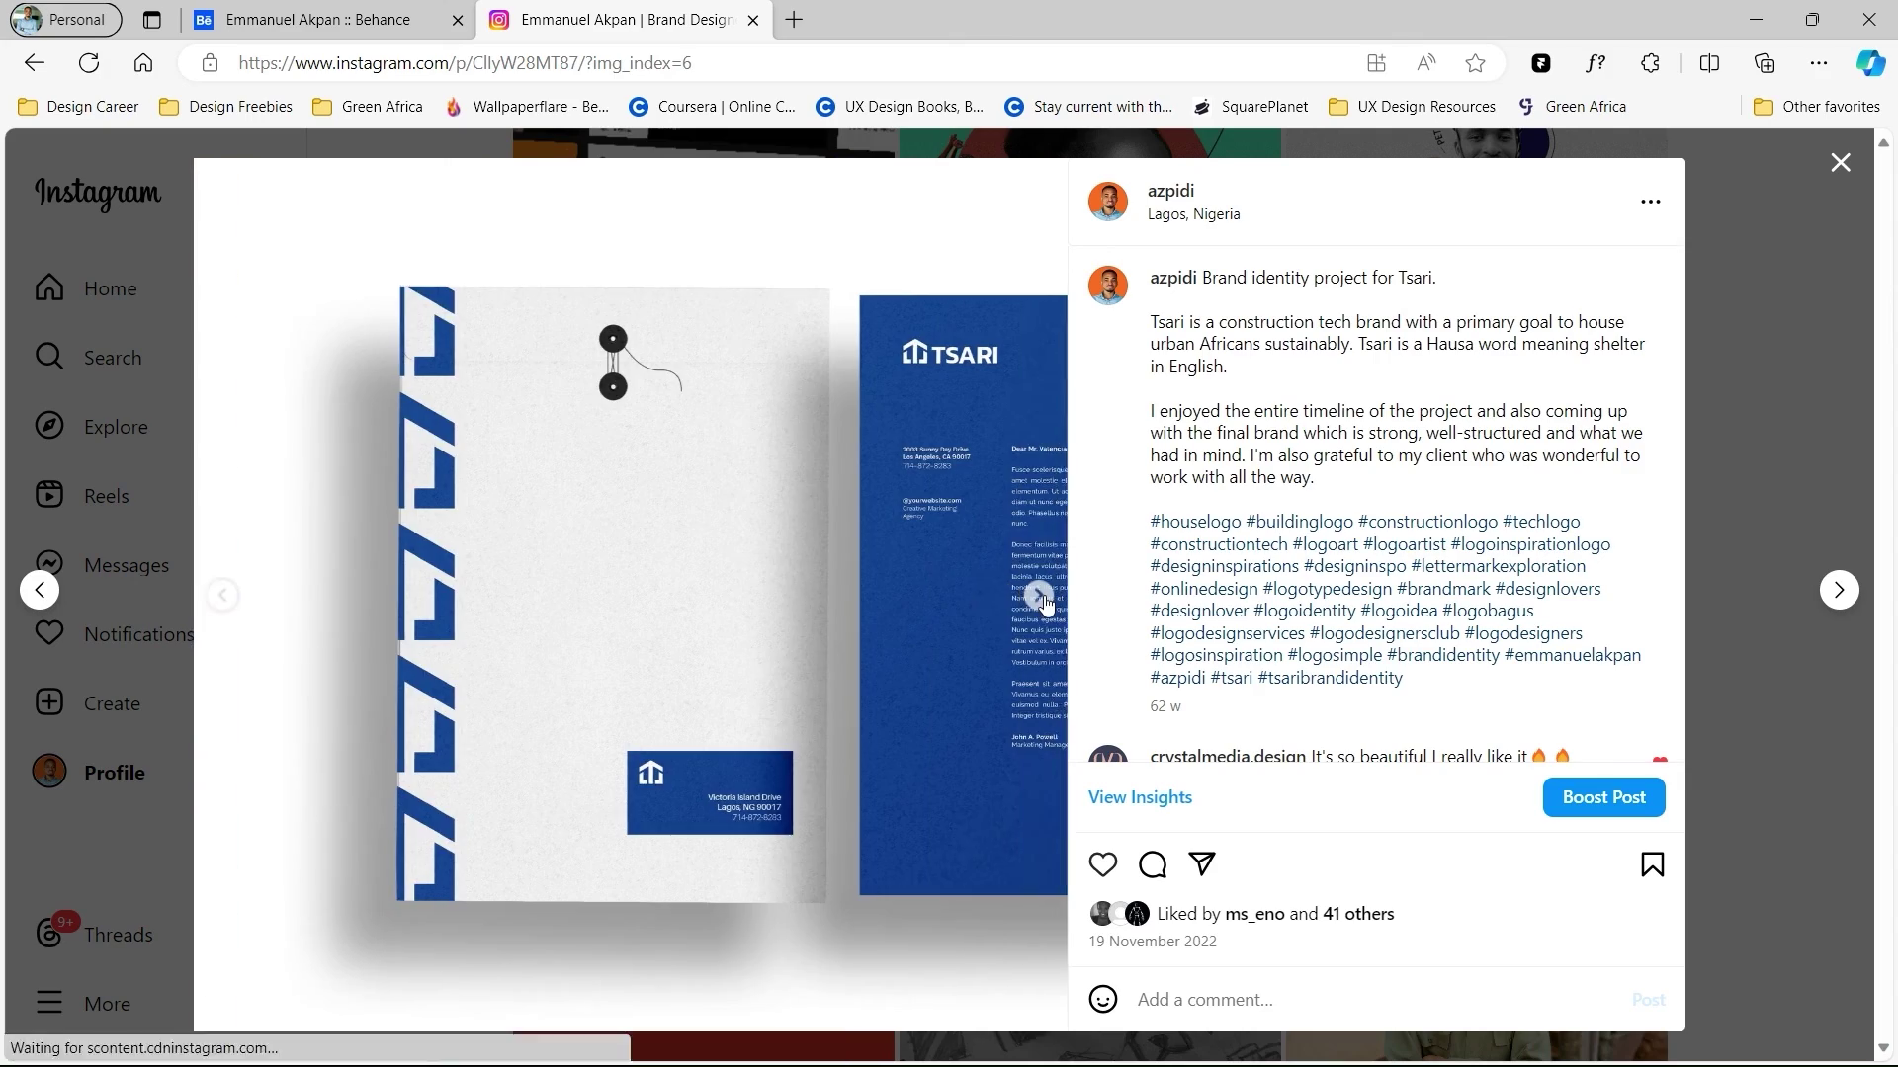
# - Go to the Tsari Construction Tech Brand Identity project on Behance
pyautogui.click(1182, 814)
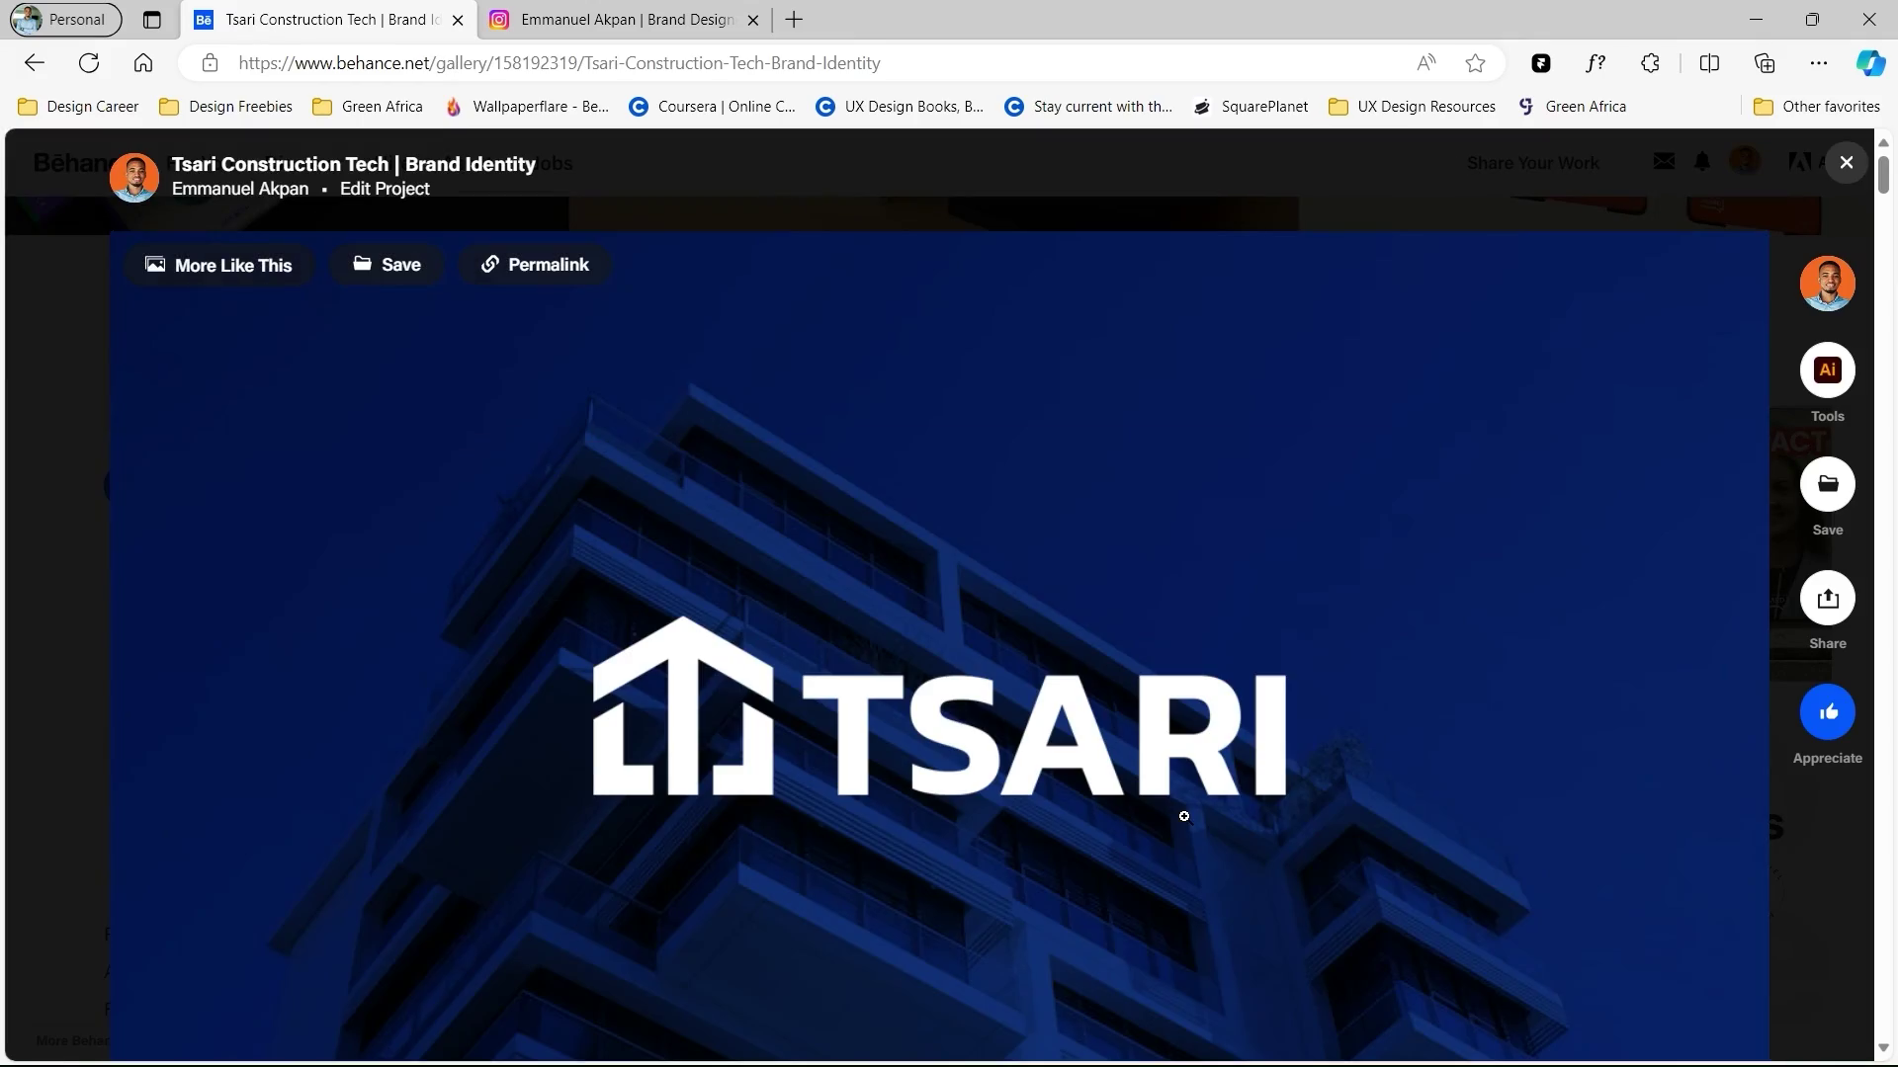